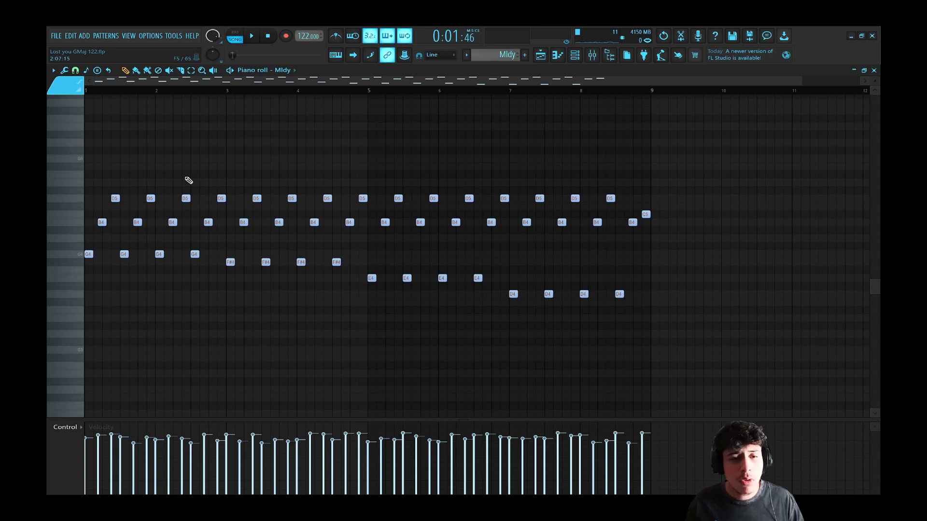
- Highlight the repeating B4 and D5 notes in the Mldy piano roll, leaving the descending low notes out, and clear the selection
{"action": "left_click_drag", "start_coordinate": [122, 163], "coordinate": [86, 273]}
{"action": "left_click", "coordinate": [101, 275], "text": "ctrl"}
{"action": "left_click_drag", "start_coordinate": [102, 222], "coordinate": [89, 198]}
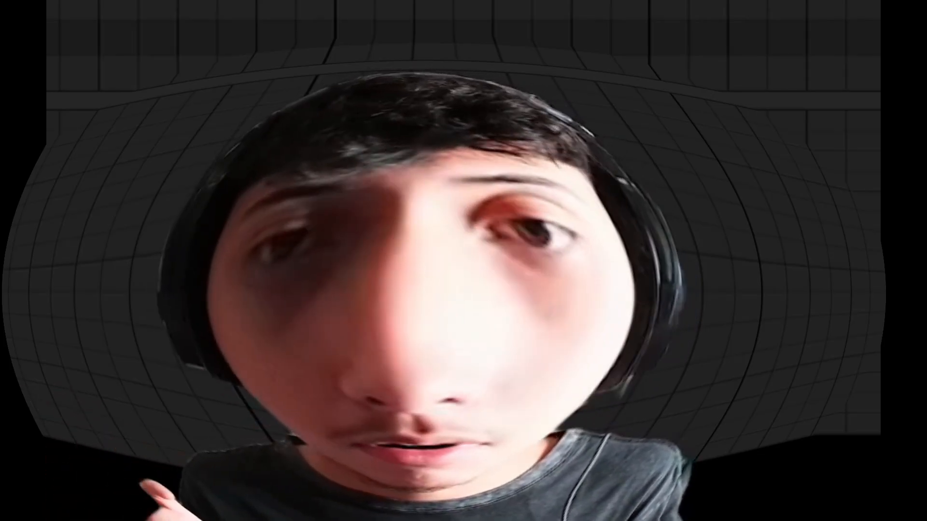
{"action": "left_click_drag", "start_coordinate": [93, 179], "coordinate": [617, 244]}
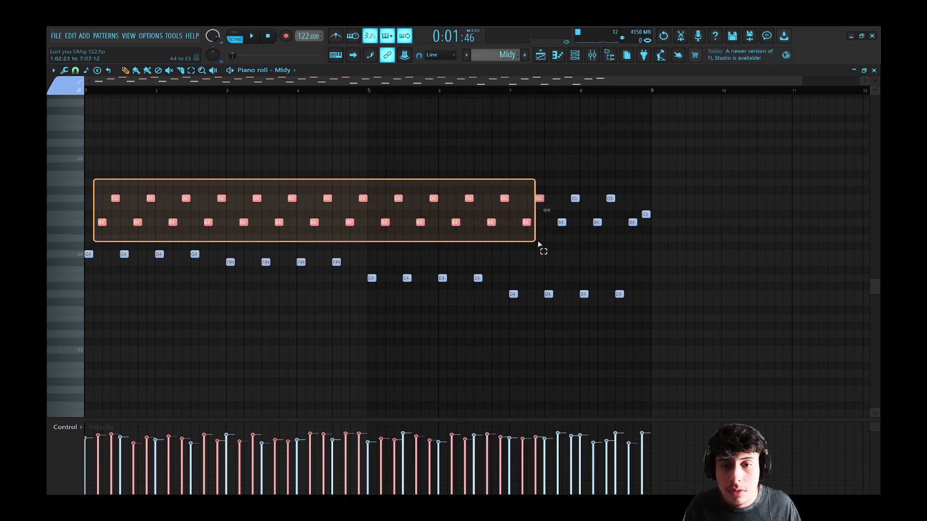
{"action": "left_click_drag", "start_coordinate": [95, 189], "coordinate": [572, 251]}
{"action": "left_click", "coordinate": [629, 134], "text": "ctrl"}
- Play back the Mldy pattern, jumping to bars 3, 5 and 7 to hear each change of the low note
{"action": "left_click", "coordinate": [634, 91]}
{"action": "key", "text": "space"}
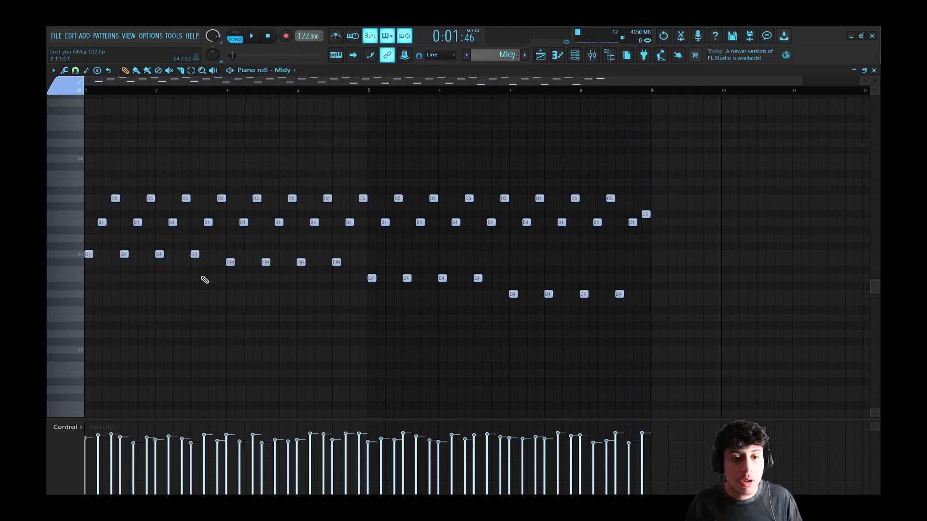
{"action": "key", "text": "space"}
{"action": "left_click", "coordinate": [232, 91]}
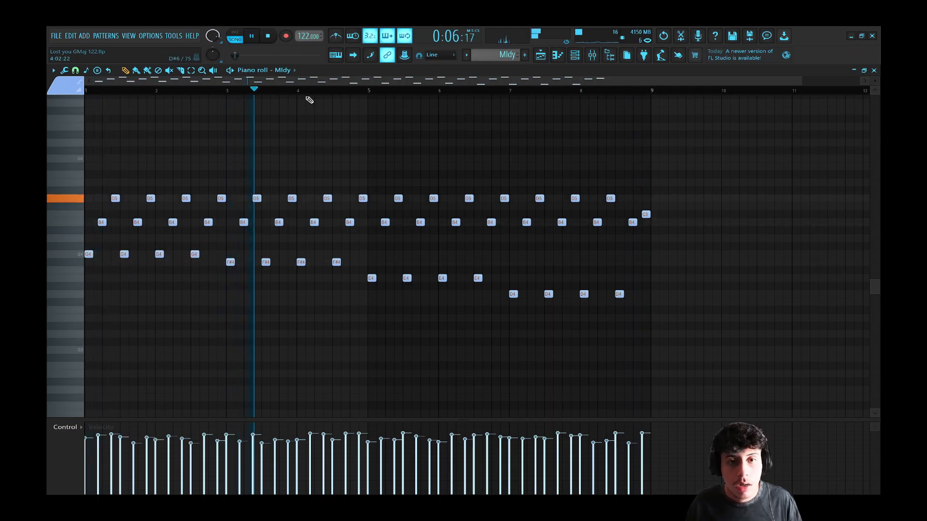
{"action": "left_click", "coordinate": [375, 91]}
{"action": "left_click", "coordinate": [514, 91]}
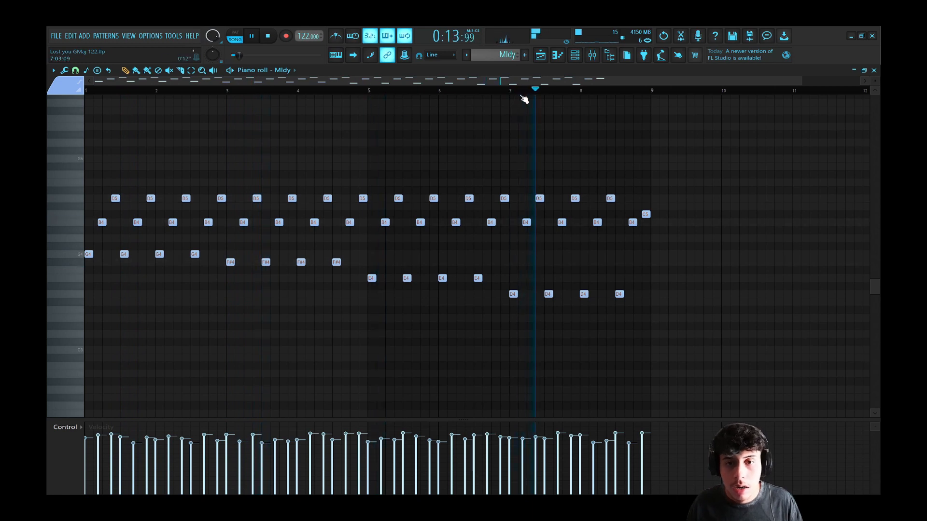
{"action": "key", "text": "space"}
- Open the mixer and bring up the FabFilter Pro-Q 3 on the Mldy insert
{"action": "left_click", "coordinate": [574, 55]}
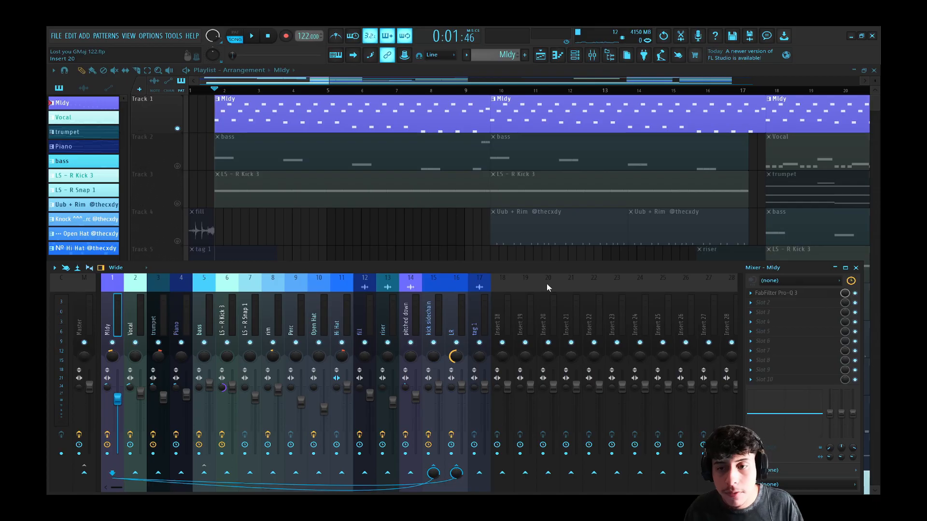
{"action": "left_click", "coordinate": [776, 293]}
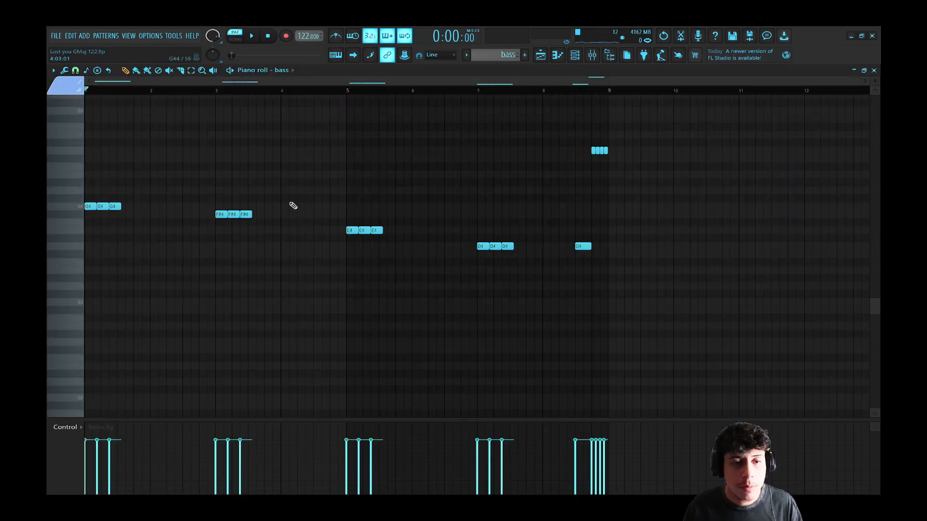
- Play back the bass pattern in the piano roll, jumping to bar 3, and stop playback
{"action": "key", "text": "space"}
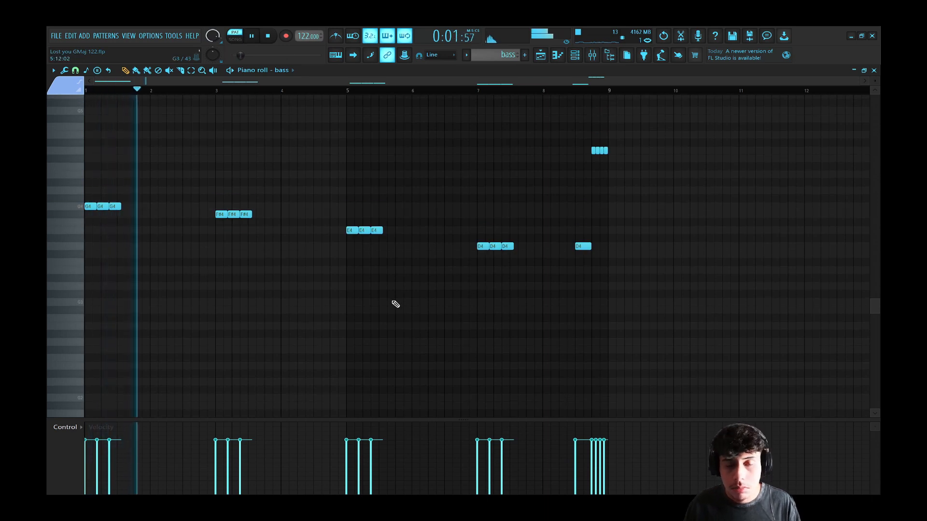
{"action": "left_click", "coordinate": [219, 92]}
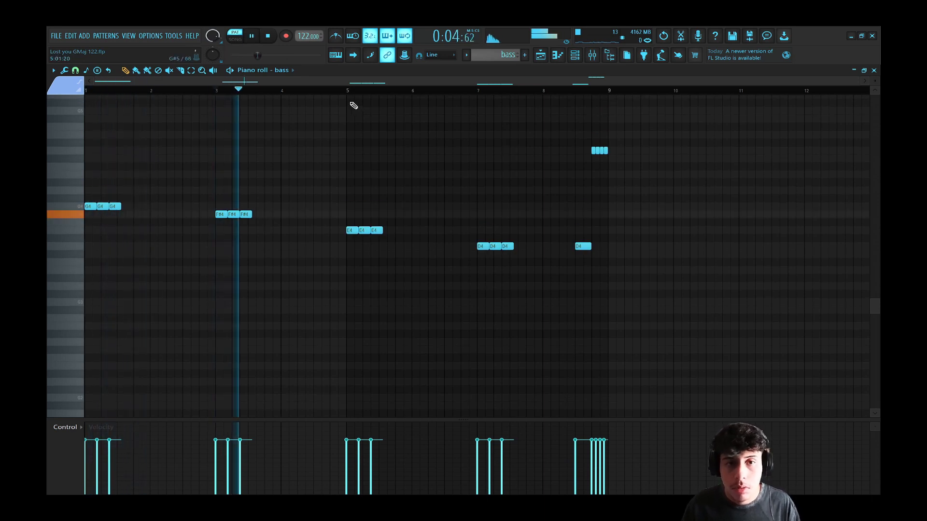
{"action": "key", "text": "space"}
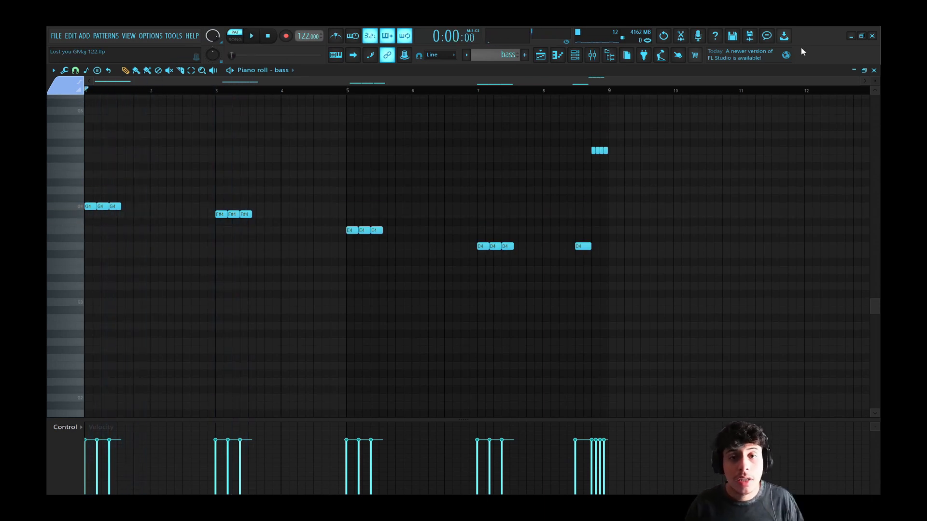
- Open the bass channel's synth from the channel rack, hide the rack and reposition the synth window over the piano roll
{"action": "left_click", "coordinate": [574, 54]}
{"action": "left_click", "coordinate": [155, 248]}
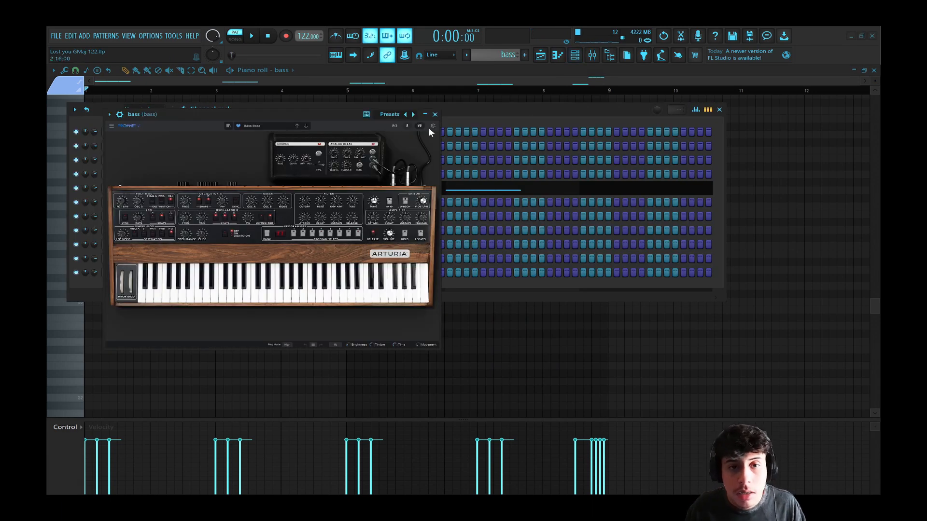
{"action": "key", "text": "F6"}
{"action": "left_click_drag", "start_coordinate": [315, 118], "coordinate": [373, 121]}
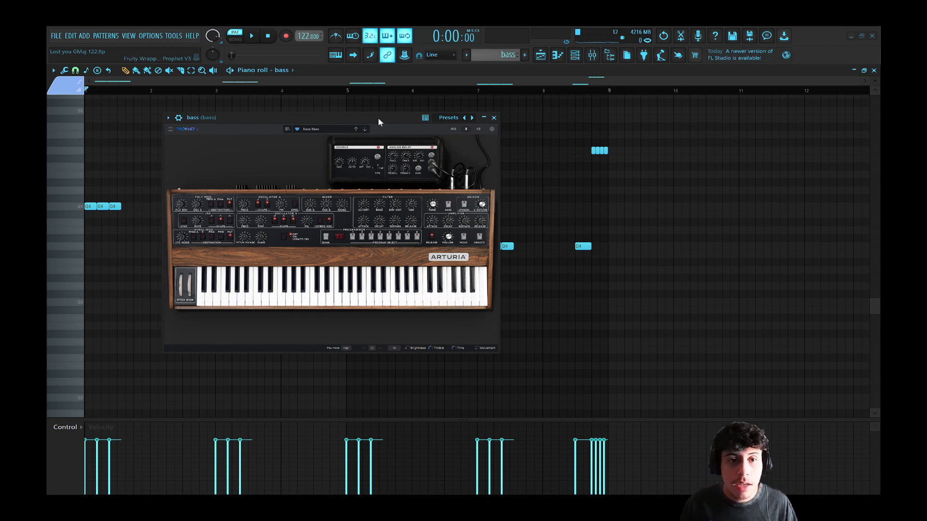
{"action": "left_click_drag", "start_coordinate": [378, 117], "coordinate": [402, 113]}
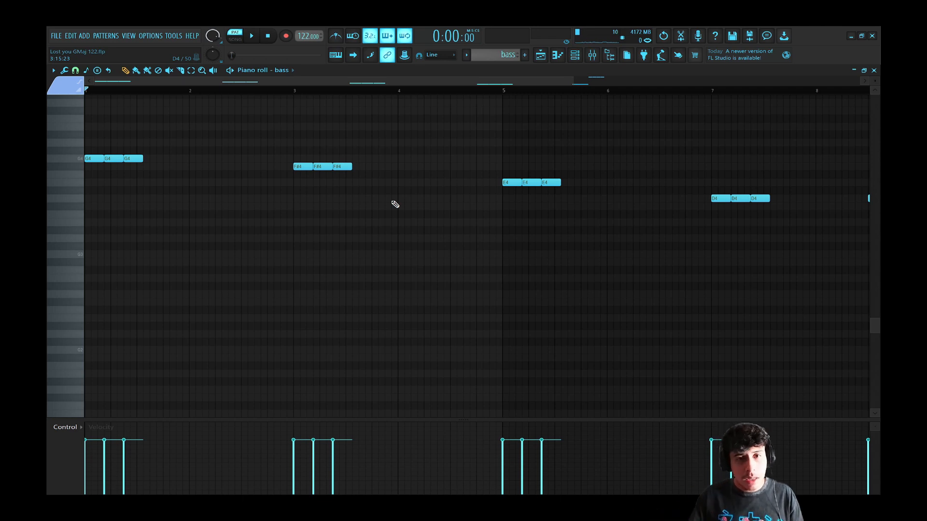
- Examine the bass pattern's note groups in the piano roll and mark out the empty gaps between them
{"action": "scroll", "coordinate": [129, 273], "scroll_direction": "up", "scroll_amount": 4}
{"action": "scroll", "coordinate": [132, 276], "scroll_direction": "up", "scroll_amount": 2}
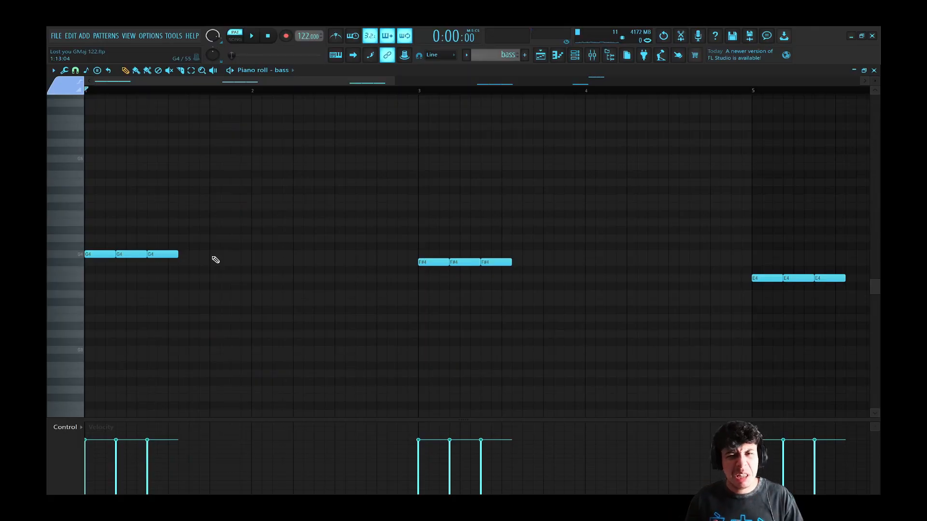
{"action": "scroll", "coordinate": [261, 92], "scroll_direction": "down", "scroll_amount": 3}
{"action": "scroll", "coordinate": [257, 120], "scroll_direction": "down", "scroll_amount": 4}
{"action": "scroll", "coordinate": [315, 238], "scroll_direction": "up", "scroll_amount": 2}
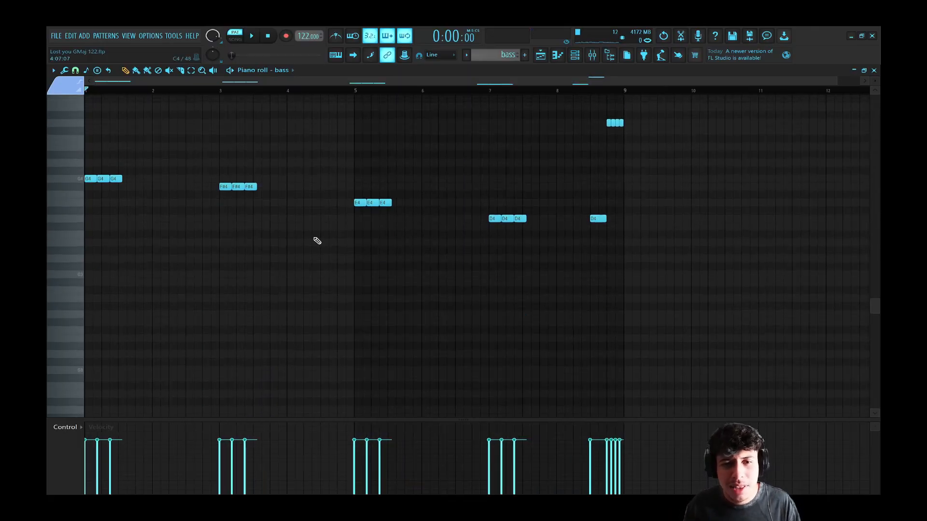
{"action": "left_click_drag", "start_coordinate": [133, 107], "coordinate": [208, 259]}
{"action": "left_click_drag", "start_coordinate": [255, 131], "coordinate": [324, 241]}
{"action": "left_click", "coordinate": [327, 244]}
{"action": "left_click_drag", "start_coordinate": [121, 122], "coordinate": [222, 246]}
{"action": "left_click", "coordinate": [212, 232]}
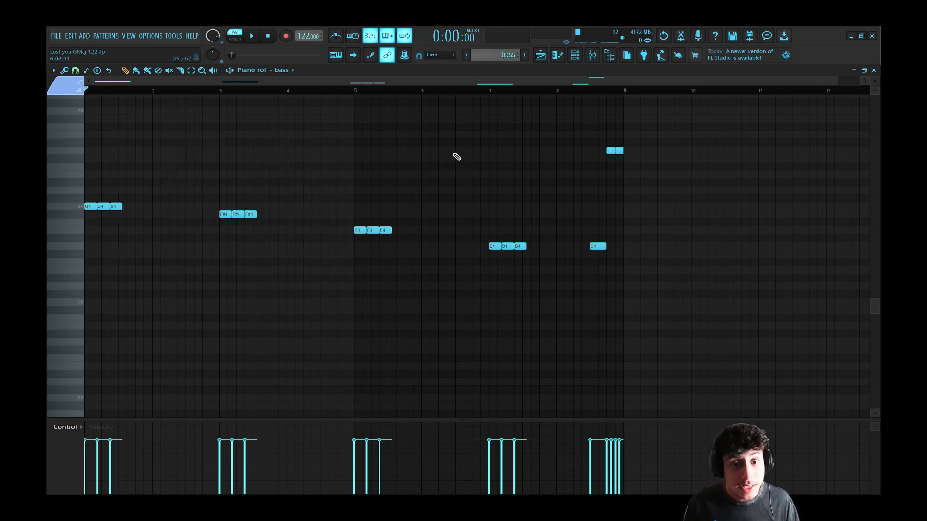
{"action": "left_click_drag", "start_coordinate": [126, 138], "coordinate": [206, 261]}
{"action": "left_click_drag", "start_coordinate": [269, 154], "coordinate": [333, 268]}
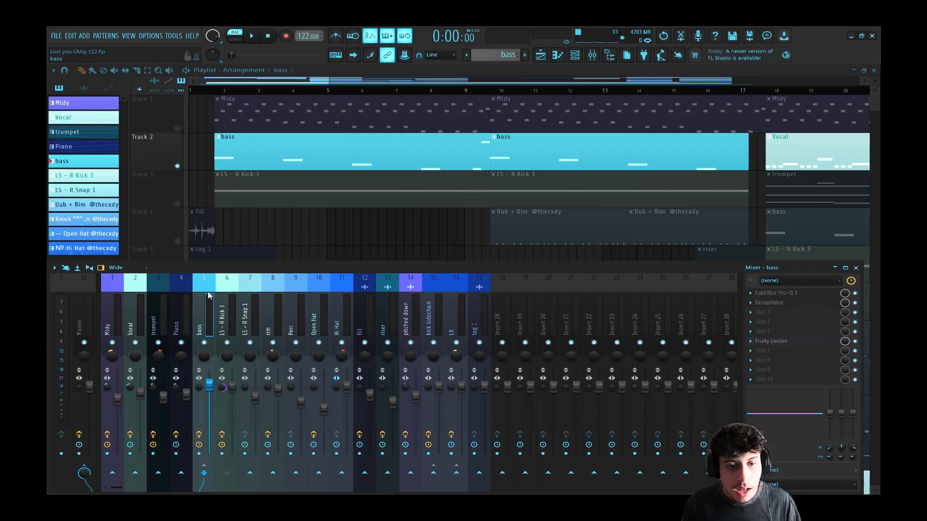
- Open the FabFilter Pro-Q 3 on the bass mixer insert and inspect its two low-end boost bands
{"action": "left_click", "coordinate": [178, 314]}
{"action": "left_click", "coordinate": [202, 314]}
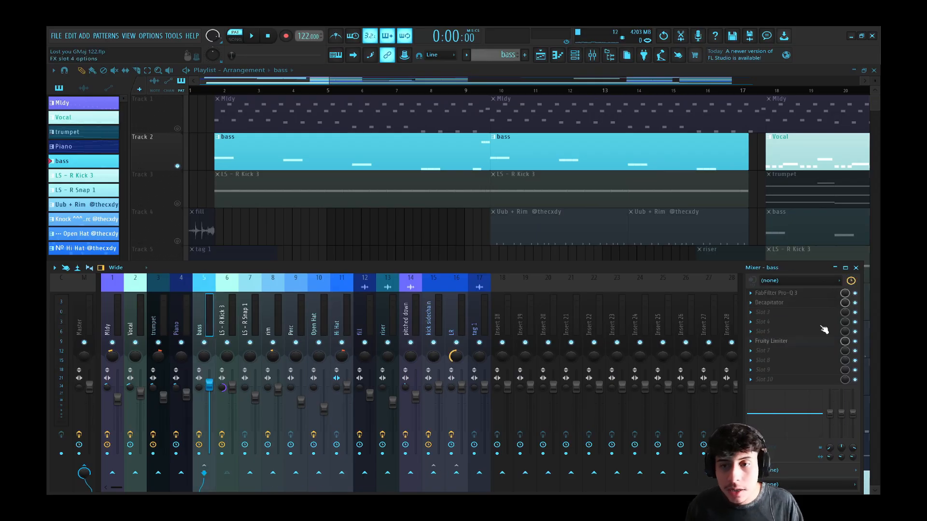
{"action": "left_click", "coordinate": [784, 293]}
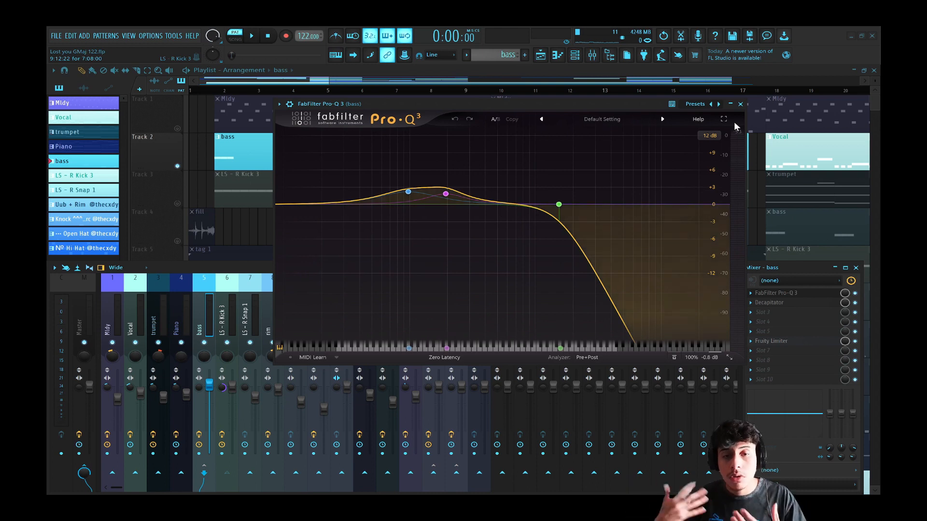
{"action": "left_click", "coordinate": [427, 189]}
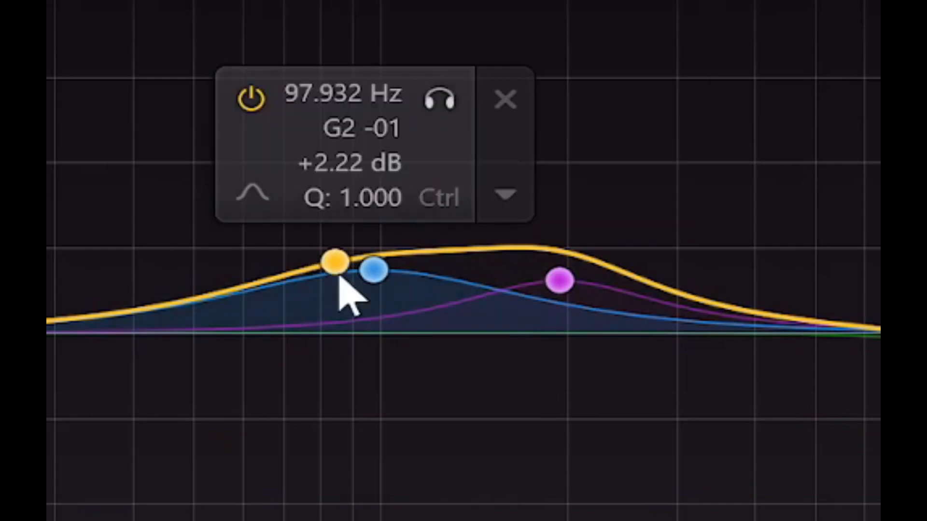
{"action": "left_click", "coordinate": [446, 195]}
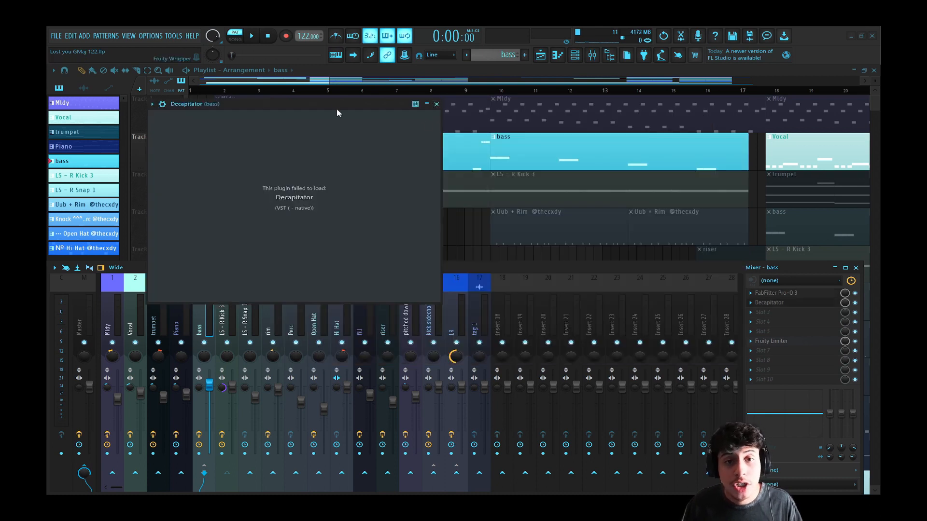
- Review the Decapitator and Fruity Limiter windows on the bass insert and close both
{"action": "left_click_drag", "start_coordinate": [337, 109], "coordinate": [354, 110]}
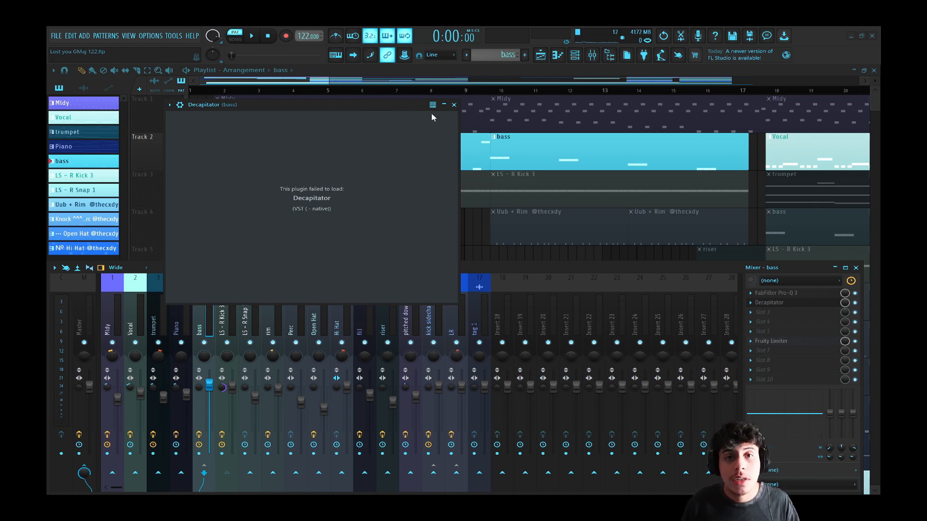
{"action": "left_click_drag", "start_coordinate": [425, 104], "coordinate": [434, 99]}
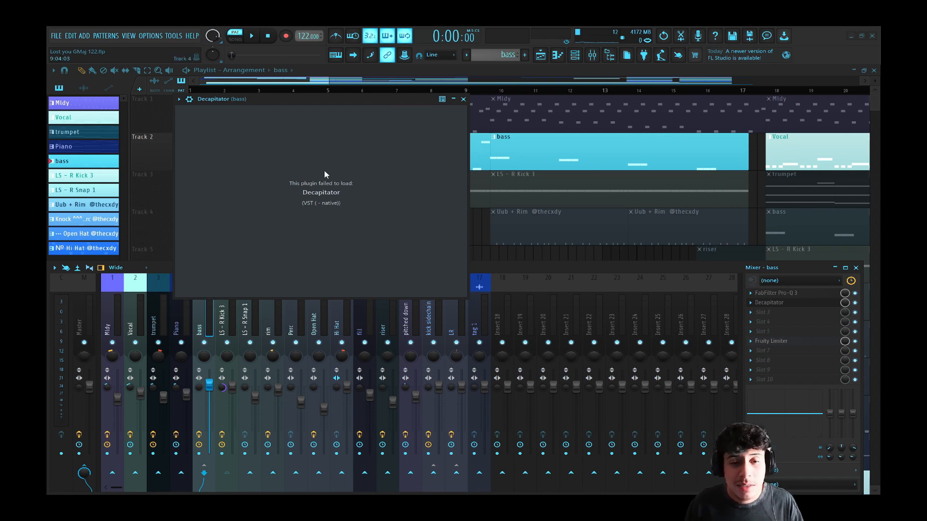
{"action": "left_click", "coordinate": [464, 98]}
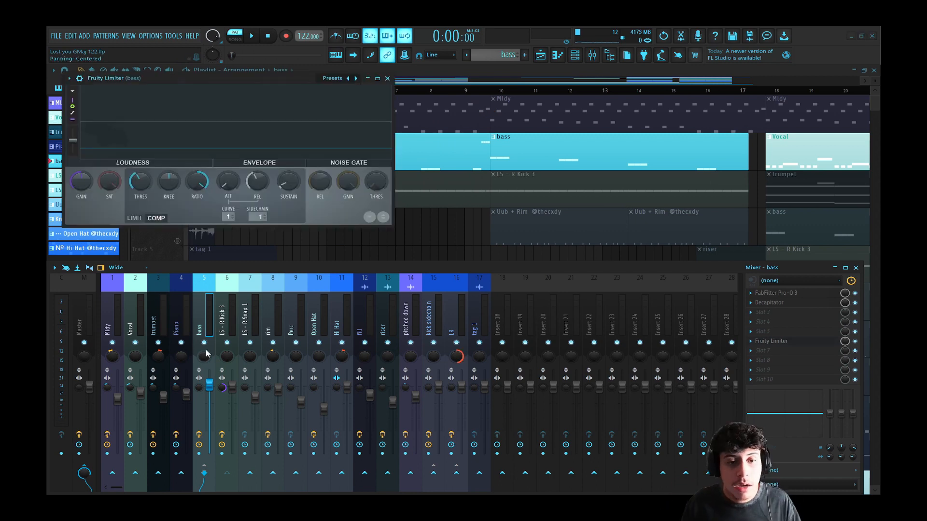
{"action": "left_click", "coordinate": [387, 78]}
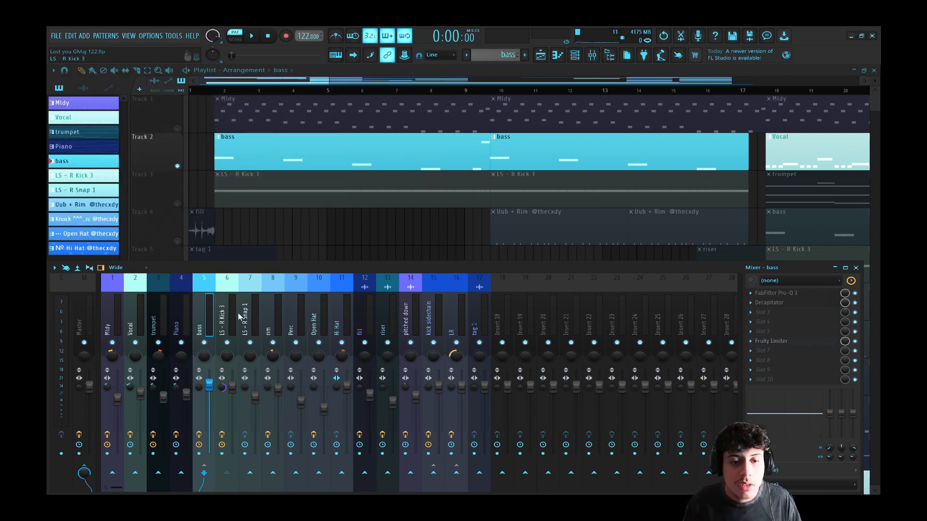
{"action": "left_click", "coordinate": [248, 314]}
{"action": "left_click", "coordinate": [228, 306]}
{"action": "left_click", "coordinate": [209, 304]}
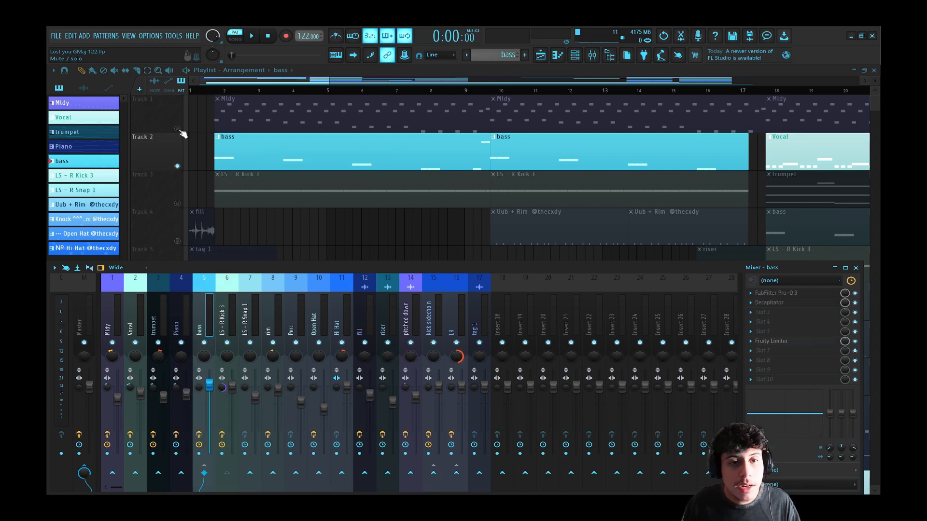
- Unmute playlist Track 1 and play the Mldy and bass clips together
{"action": "left_click", "coordinate": [178, 129]}
{"action": "key", "text": "space"}
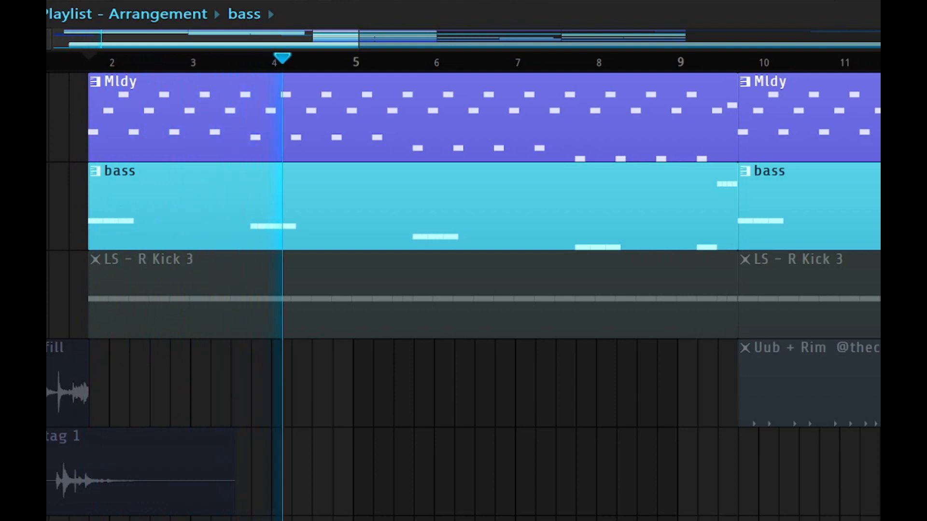
{"action": "key", "text": "space"}
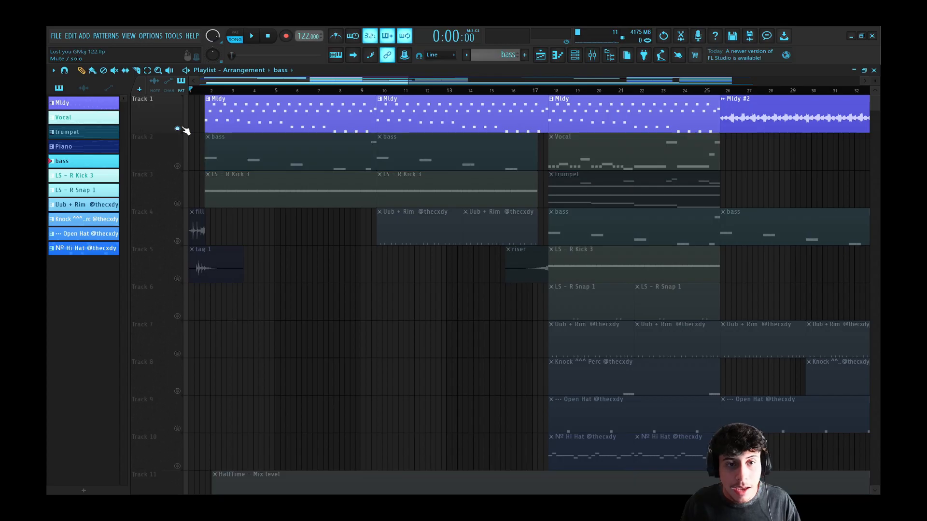
- Turn off the solo on Track 1 to re-enable all playlist tracks, and briefly play the arrangement from its start
{"action": "left_click", "coordinate": [177, 128], "text": "ctrl"}
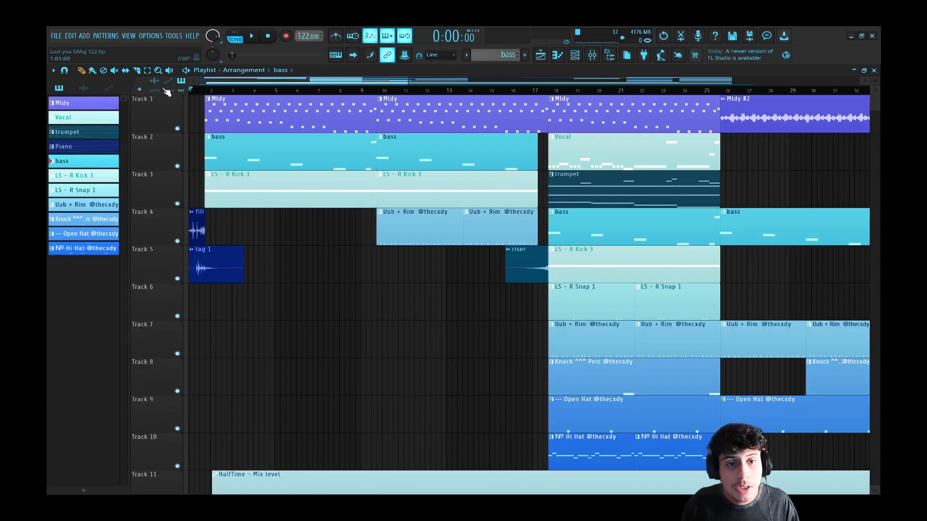
{"action": "scroll", "coordinate": [236, 95], "scroll_direction": "up", "scroll_amount": 5}
{"action": "key", "text": "space"}
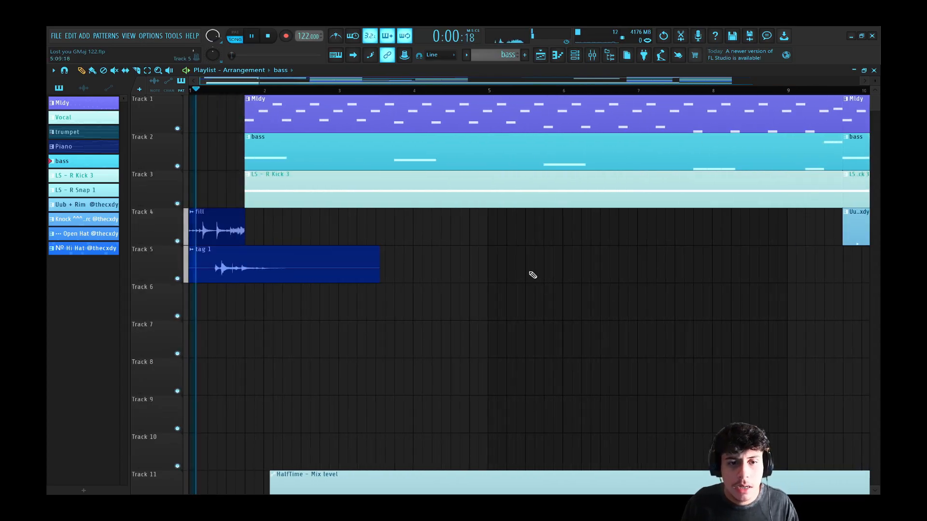
{"action": "key", "text": "space"}
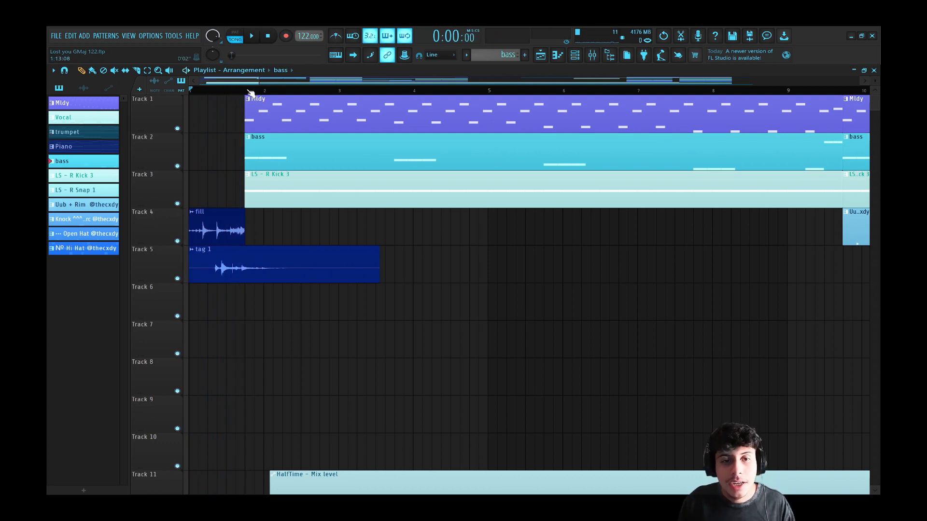
- Play the arrangement from the start of the first Mldy clip, and return the playhead to the song's beginning
{"action": "left_click", "coordinate": [247, 90]}
{"action": "key", "text": "space"}
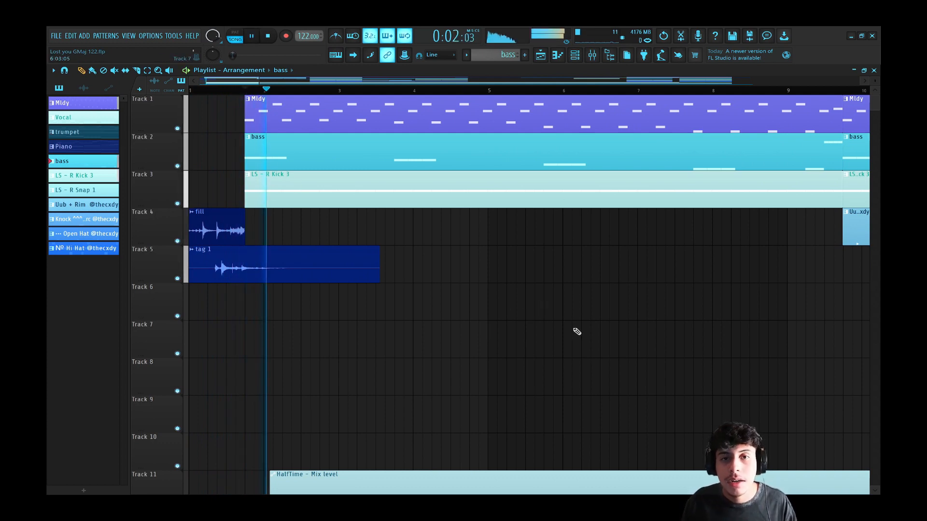
{"action": "key", "text": "space"}
{"action": "scroll", "coordinate": [212, 362], "scroll_direction": "down", "scroll_amount": 5}
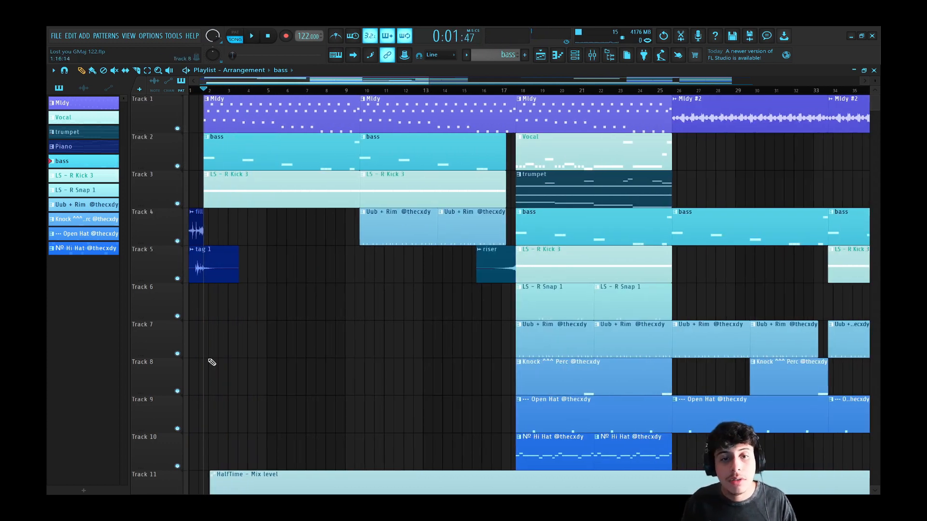
{"action": "scroll", "coordinate": [304, 92], "scroll_direction": "up", "scroll_amount": 4}
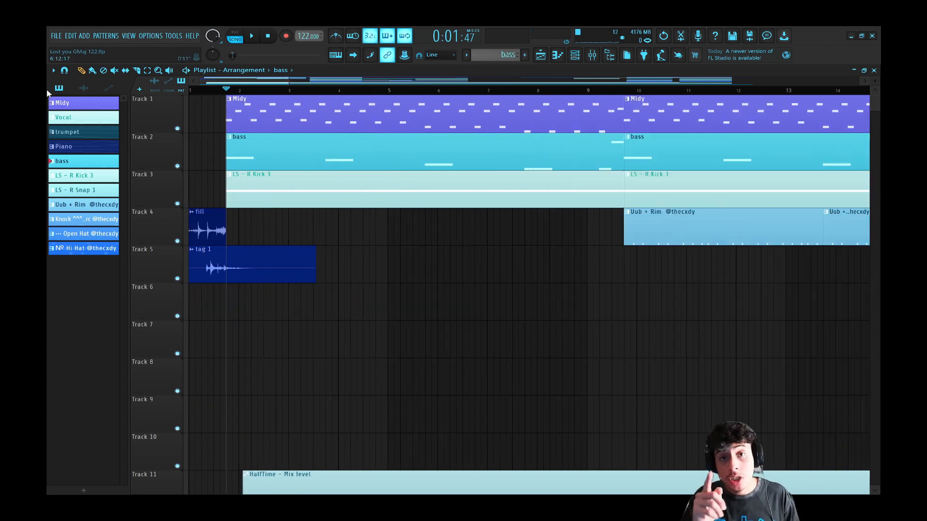
{"action": "left_click_drag", "start_coordinate": [208, 92], "coordinate": [189, 94]}
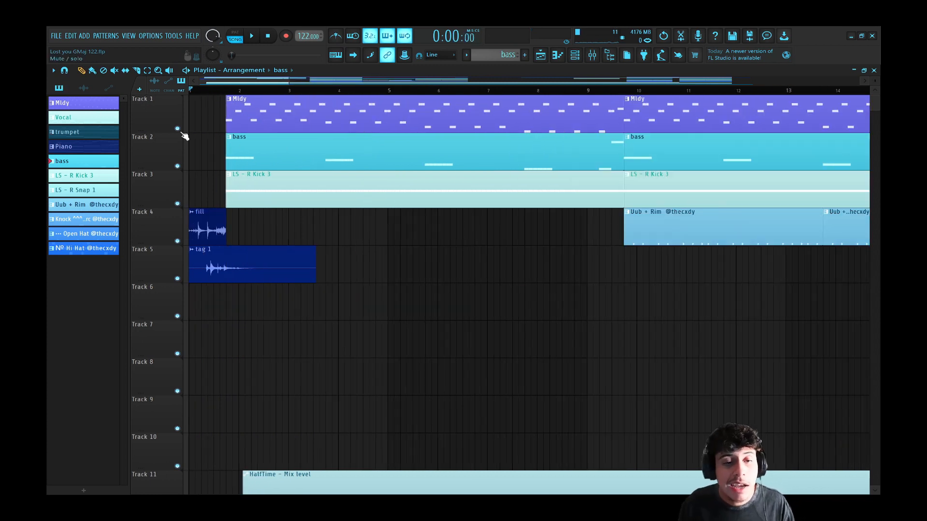
- Place the playhead at the start of the first Mldy clip and briefly play the kick, bass and melody together
{"action": "left_click_drag", "start_coordinate": [190, 134], "coordinate": [223, 285]}
{"action": "left_click", "coordinate": [261, 311], "text": "ctrl"}
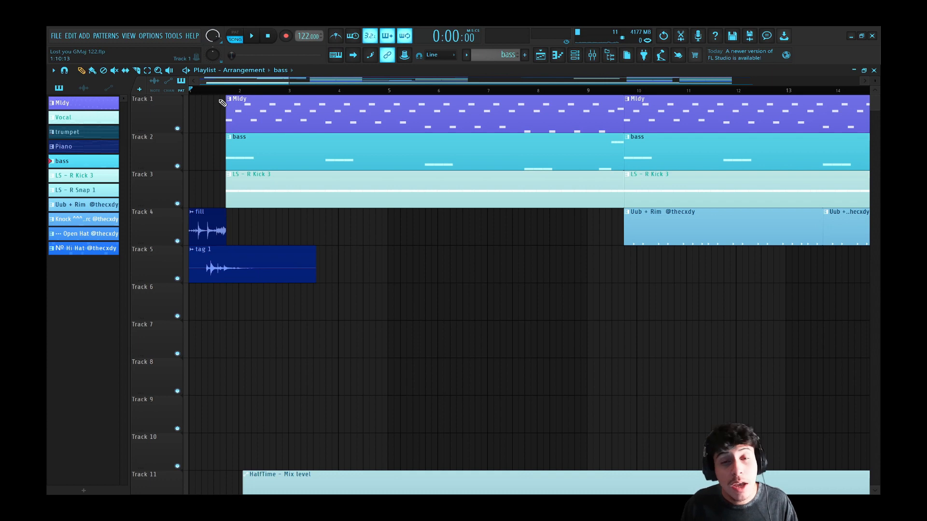
{"action": "left_click_drag", "start_coordinate": [203, 179], "coordinate": [242, 305]}
{"action": "left_click", "coordinate": [242, 305], "text": "ctrl"}
{"action": "left_click", "coordinate": [228, 90]}
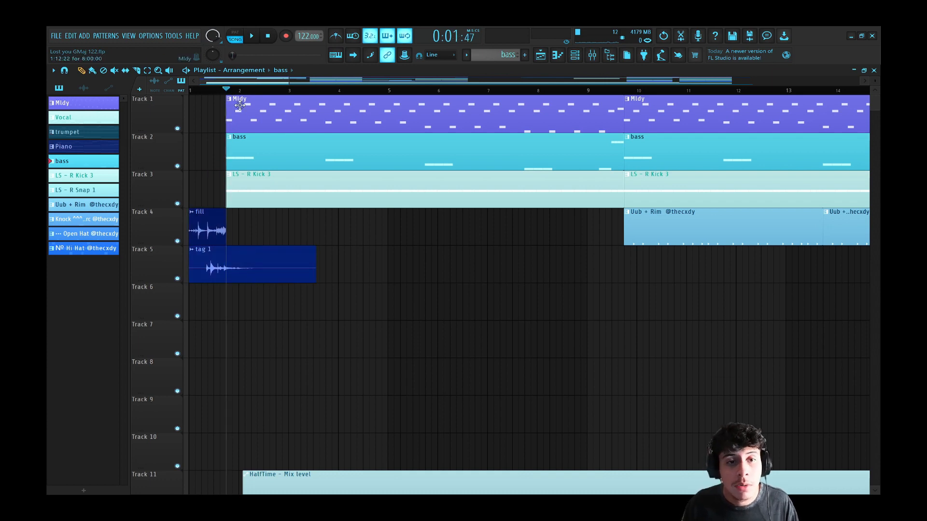
{"action": "key", "text": "space"}
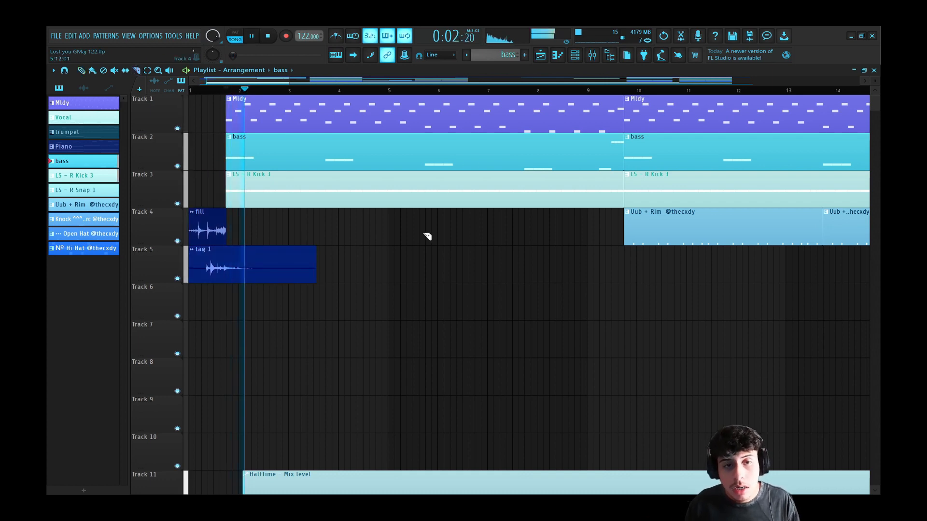
{"action": "key", "text": "space"}
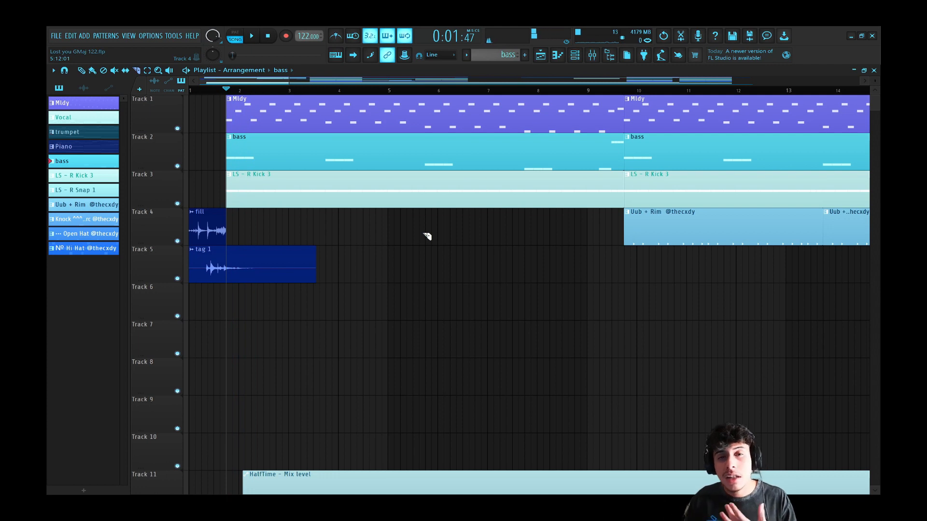
- Open the LS - R Kick 3 notes in the piano roll, play them in pattern mode, and close the piano roll
{"action": "scroll", "coordinate": [396, 281], "scroll_direction": "down", "scroll_amount": 2}
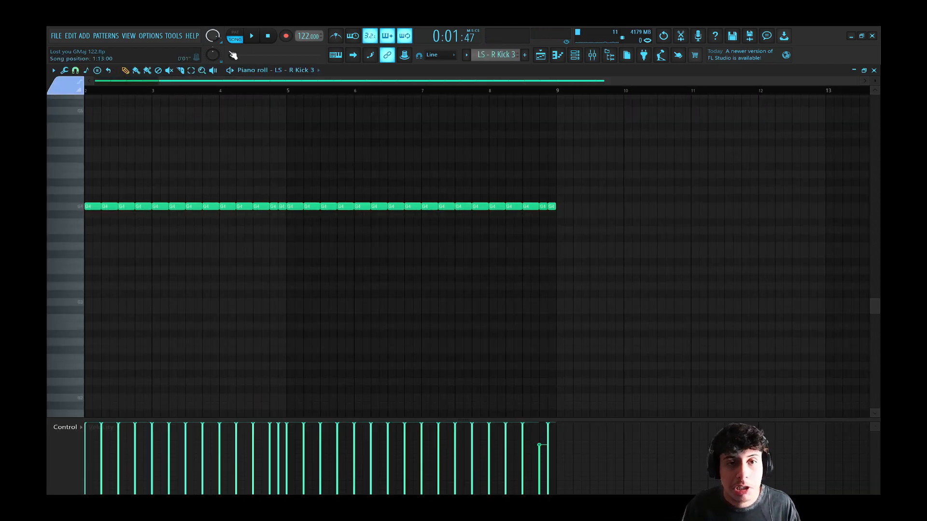
{"action": "key", "text": "space"}
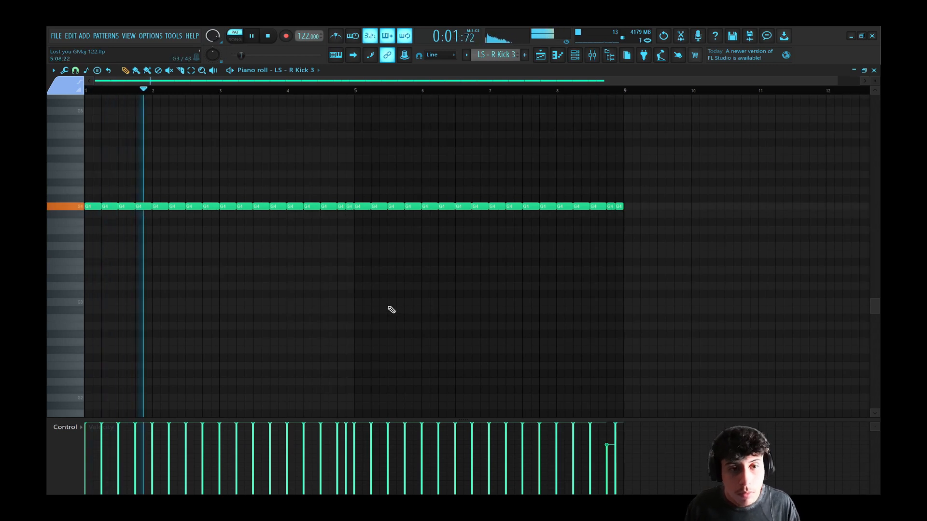
{"action": "key", "text": "space"}
{"action": "key", "text": "space"}
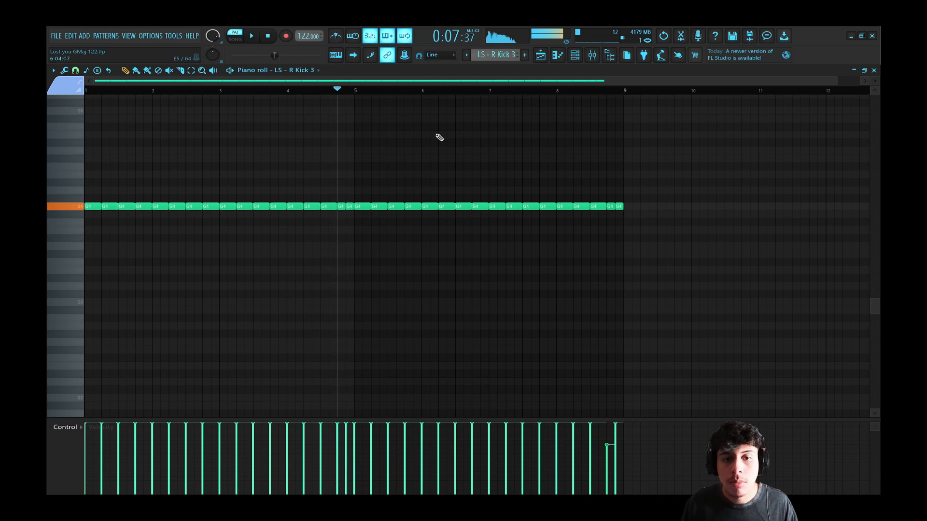
{"action": "key", "text": "space"}
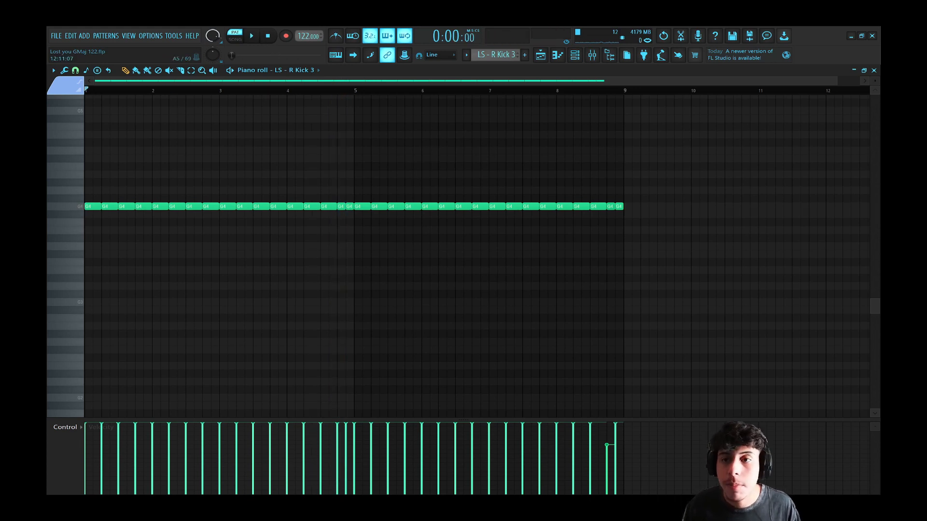
{"action": "left_click", "coordinate": [874, 70]}
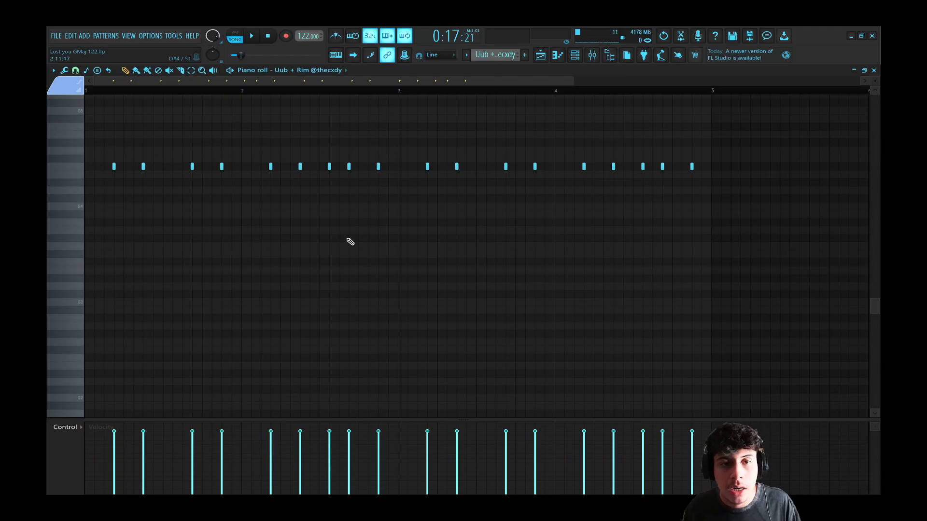
- Review the Uub + Rim notes, and play the arrangement from the second Mldy clip through the riser before the drop
{"action": "key", "text": "l"}
{"action": "key", "text": "space"}
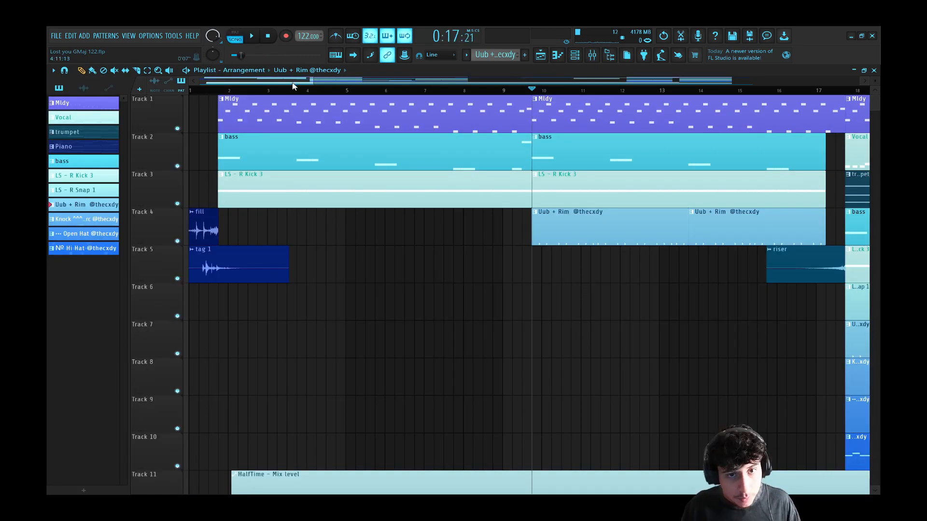
{"action": "left_click_drag", "start_coordinate": [292, 83], "coordinate": [314, 84]}
{"action": "scroll", "coordinate": [346, 94], "scroll_direction": "down", "scroll_amount": 5}
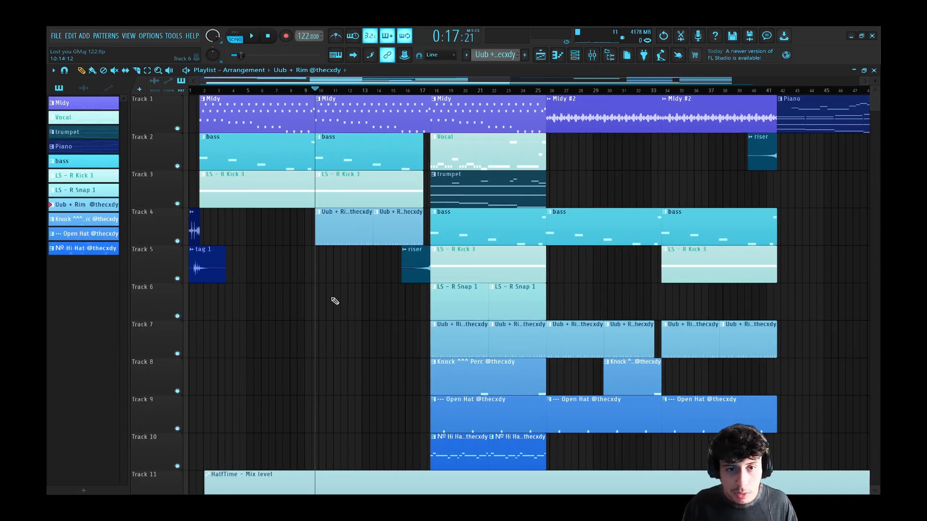
{"action": "key", "text": "space"}
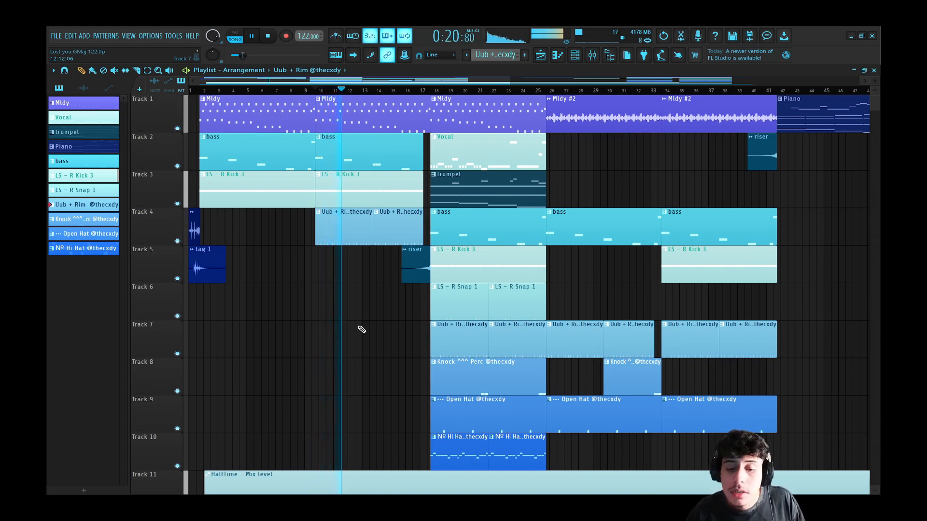
{"action": "left_click", "coordinate": [419, 90]}
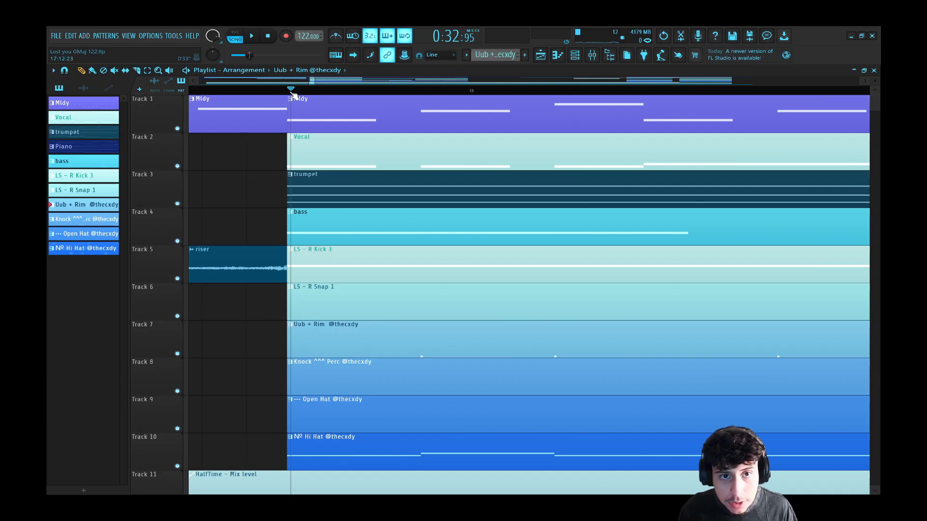
- Open the trumpet notes in pattern mode and review the channel's Diva synth with its HS Strumpet preset
{"action": "double_click", "coordinate": [331, 192]}
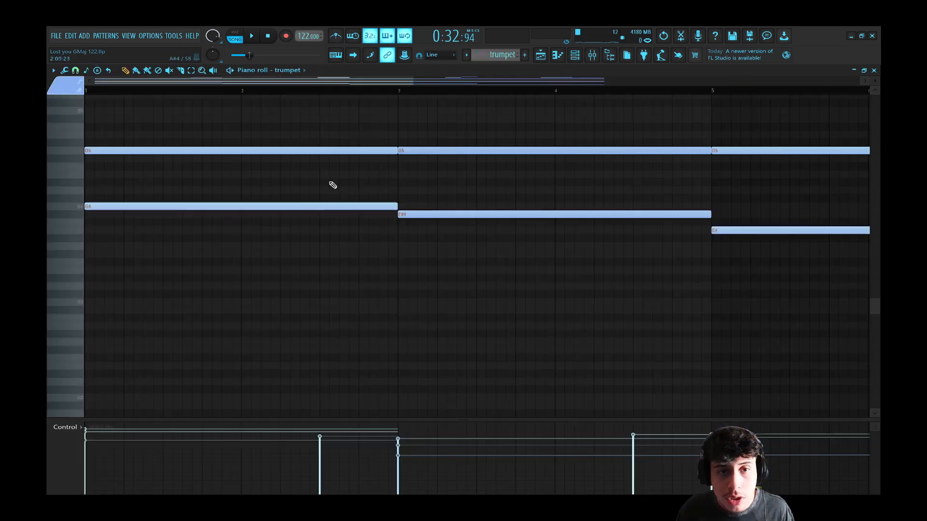
{"action": "scroll", "coordinate": [365, 268], "scroll_direction": "up", "scroll_amount": 3}
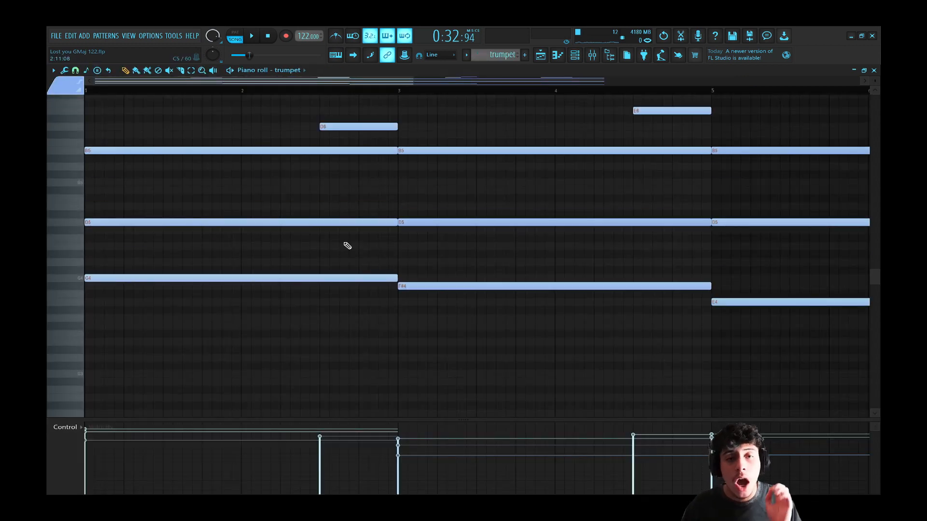
{"action": "scroll", "coordinate": [391, 287], "scroll_direction": "up", "scroll_amount": 2}
{"action": "left_click", "coordinate": [235, 36]}
{"action": "left_click", "coordinate": [575, 55]}
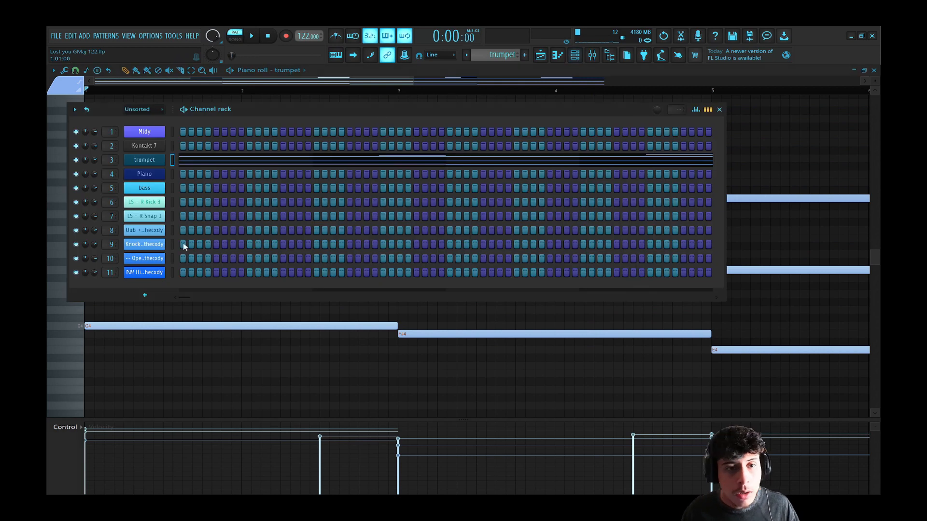
{"action": "left_click", "coordinate": [144, 160]}
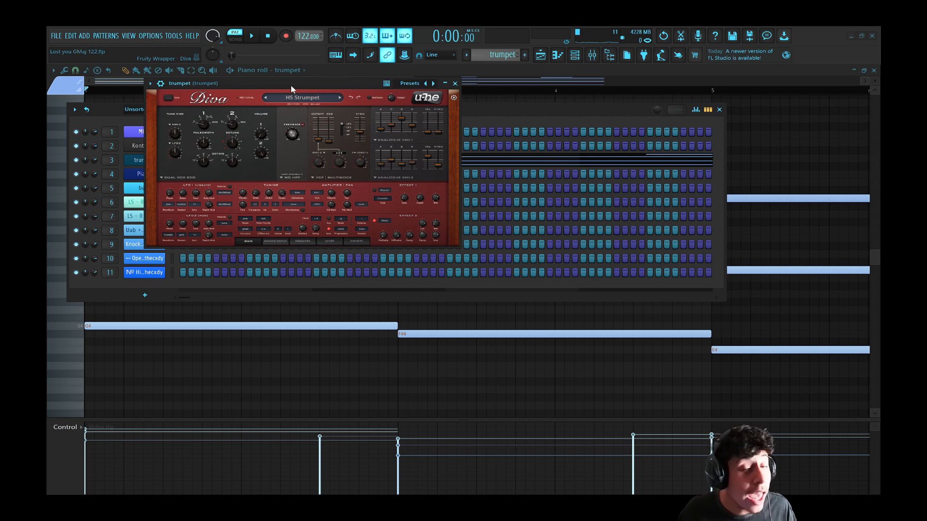
{"action": "scroll", "coordinate": [364, 273], "scroll_direction": "up", "scroll_amount": 3}
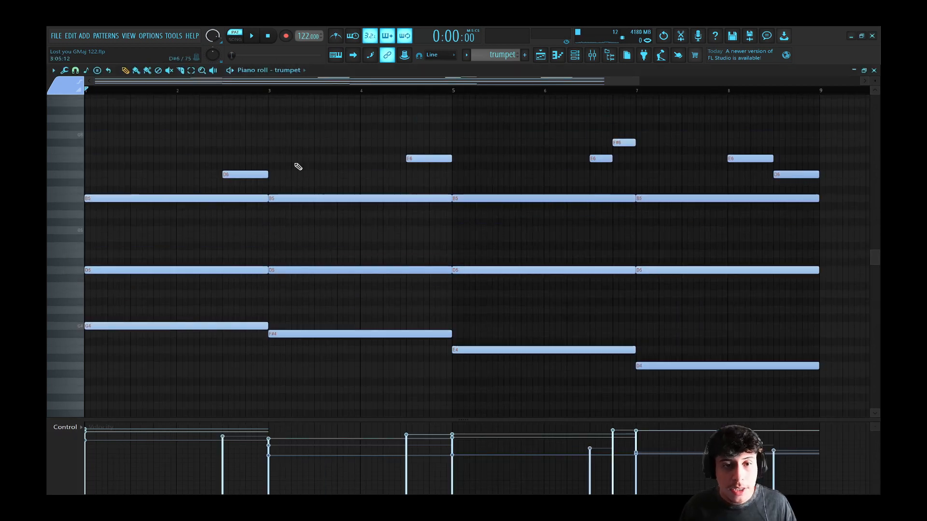
- Select the trumpet's sustained chord notes and compare them with the chord tones in the Mldy pattern
{"action": "left_click_drag", "start_coordinate": [156, 177], "coordinate": [167, 340]}
{"action": "left_click_drag", "start_coordinate": [331, 177], "coordinate": [340, 345]}
{"action": "left_click_drag", "start_coordinate": [506, 171], "coordinate": [529, 360]}
{"action": "left_click_drag", "start_coordinate": [708, 185], "coordinate": [724, 392]}
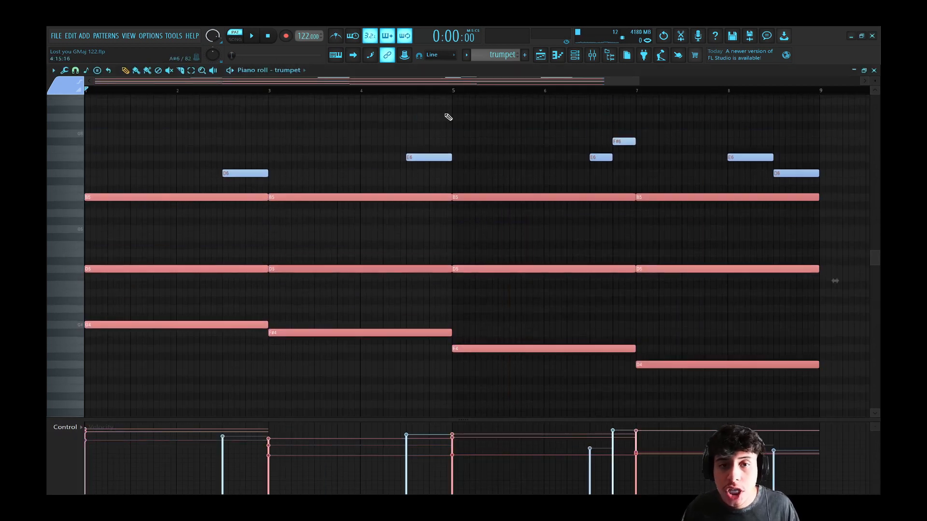
{"action": "left_click", "coordinate": [304, 71]}
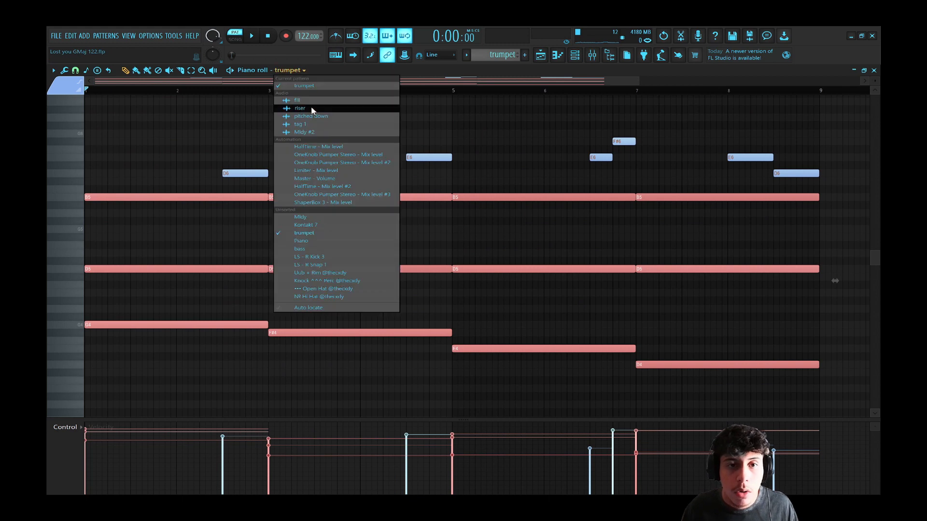
{"action": "left_click", "coordinate": [343, 261]}
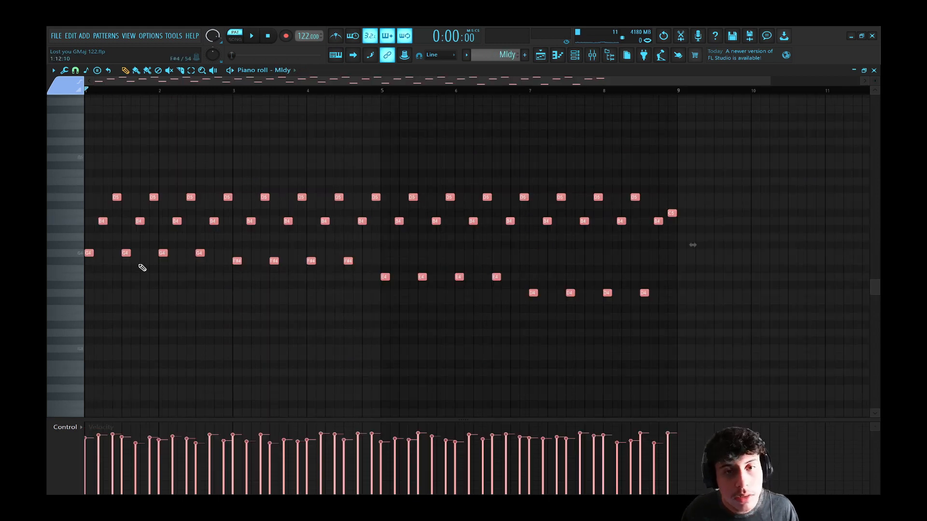
{"action": "left_click_drag", "start_coordinate": [134, 139], "coordinate": [611, 366]}
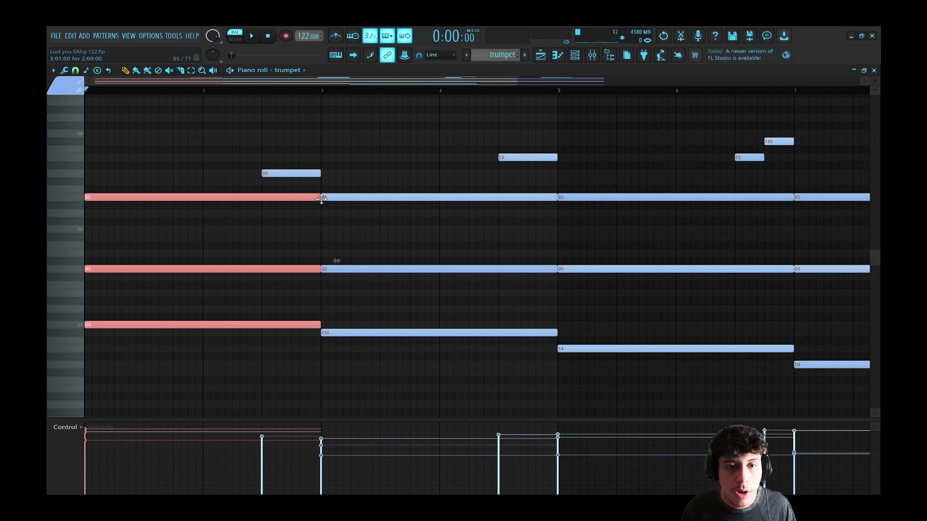
- Try shortening the trumpet's first chord so it ends before bar 3, and restore its full length
{"action": "left_click_drag", "start_coordinate": [321, 198], "coordinate": [297, 207]}
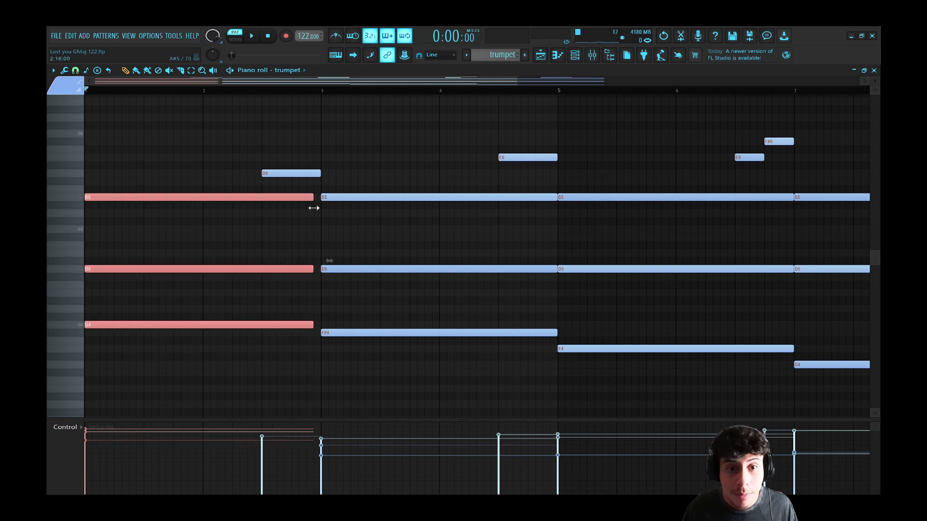
{"action": "left_click_drag", "start_coordinate": [314, 207], "coordinate": [321, 207]}
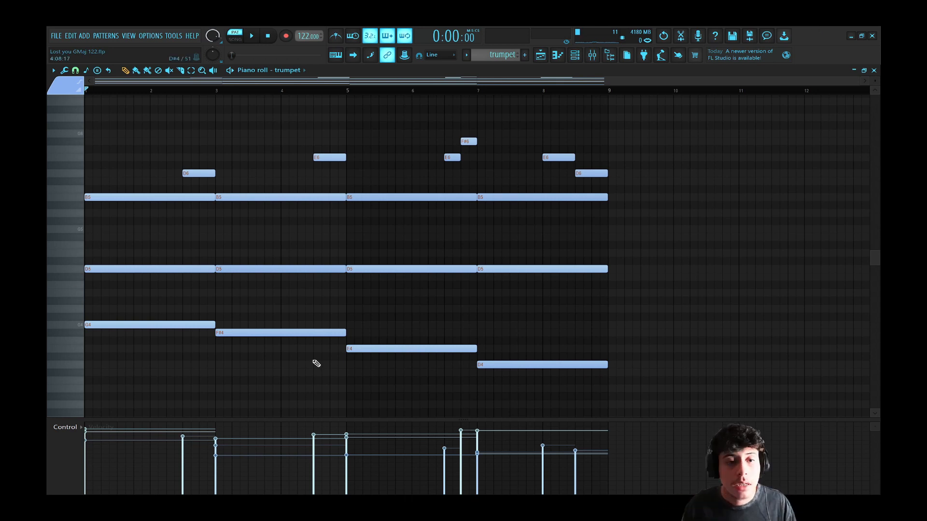
- Play the trumpet pattern, and select its short upper melody notes to point them out before clearing the selection
{"action": "key", "text": "space"}
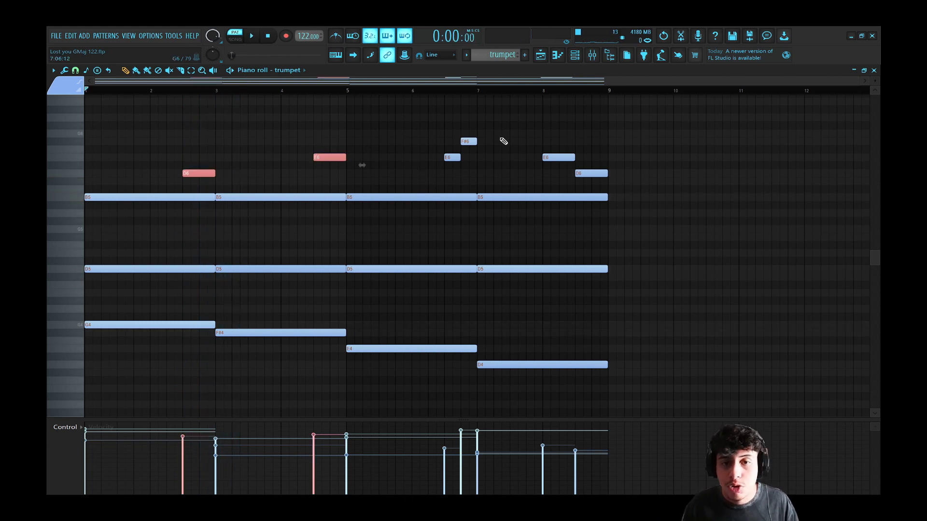
{"action": "left_click_drag", "start_coordinate": [446, 131], "coordinate": [472, 172]}
{"action": "left_click_drag", "start_coordinate": [545, 146], "coordinate": [590, 175]}
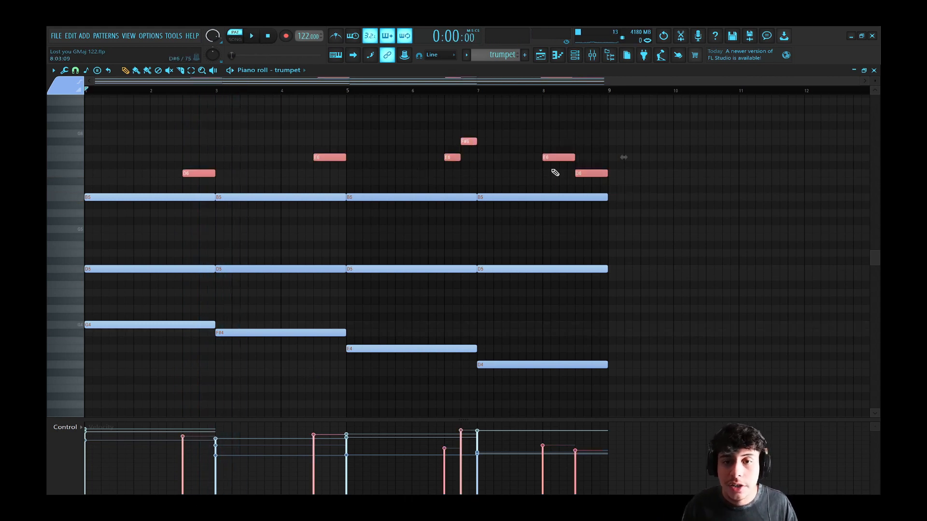
{"action": "left_click", "coordinate": [553, 171], "text": "ctrl"}
- Play the trumpet pattern from its first upper melody note, and check the mixer
{"action": "left_click", "coordinate": [183, 91]}
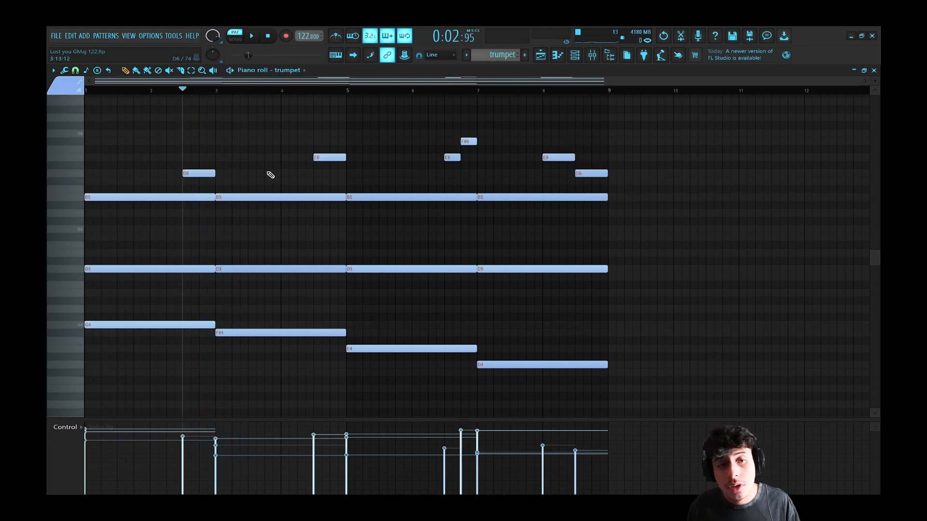
{"action": "key", "text": "space"}
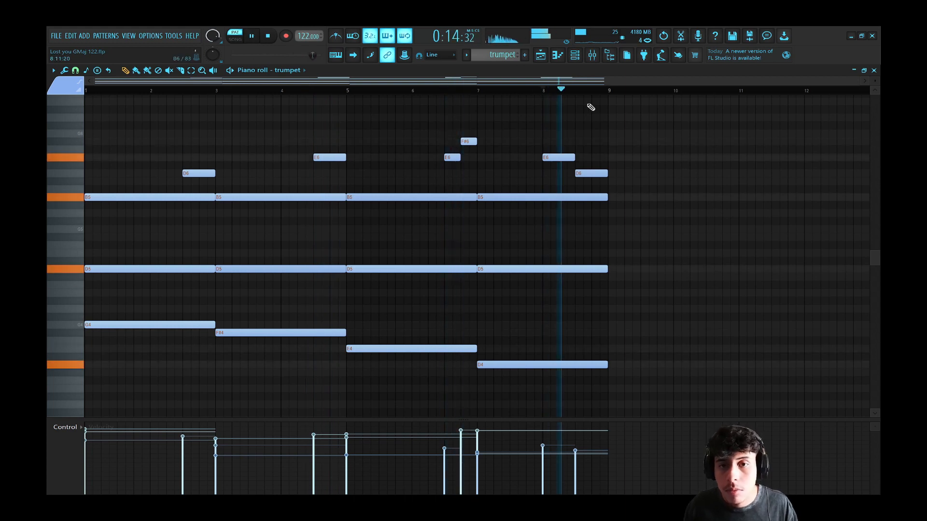
{"action": "key", "text": "space"}
{"action": "key", "text": "F9"}
{"action": "left_click", "coordinate": [797, 296]}
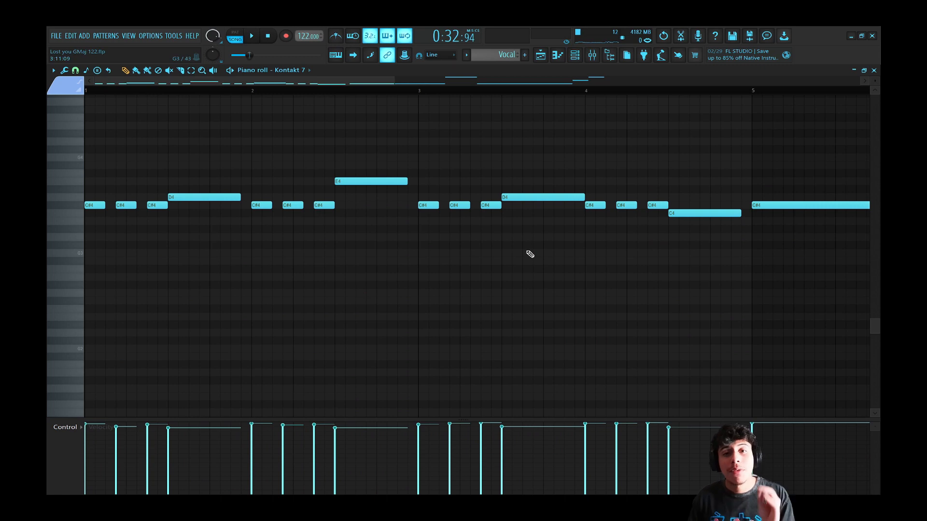
- Open the Vocal pattern's Kontakt 7 instrument and review Exhale with the Solemn Oh slices preset
{"action": "scroll", "coordinate": [517, 220], "scroll_direction": "up", "scroll_amount": 2}
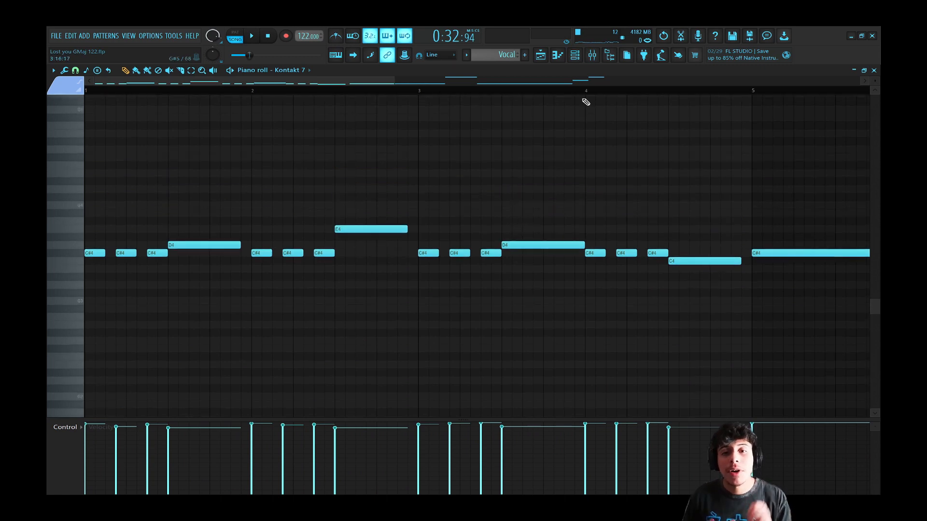
{"action": "left_click", "coordinate": [579, 55]}
{"action": "left_click", "coordinate": [135, 147]}
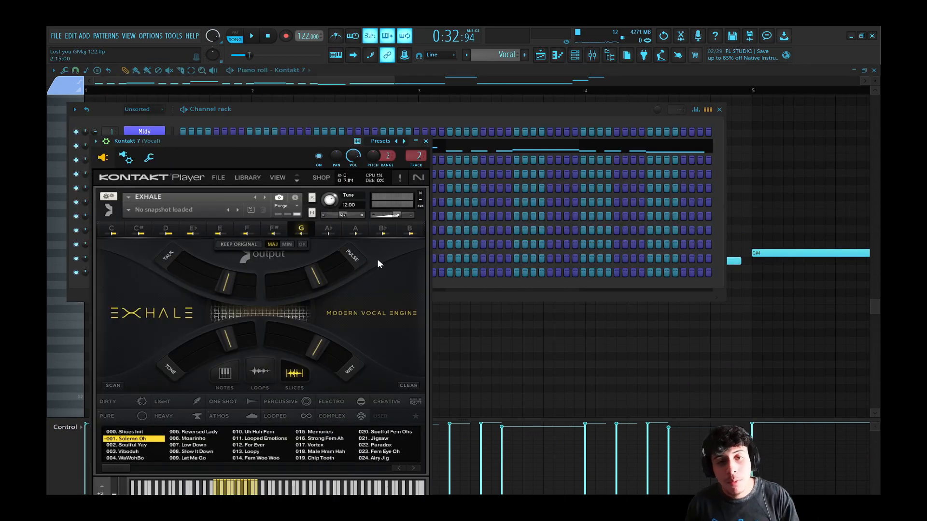
{"action": "left_click_drag", "start_coordinate": [258, 145], "coordinate": [294, 76]}
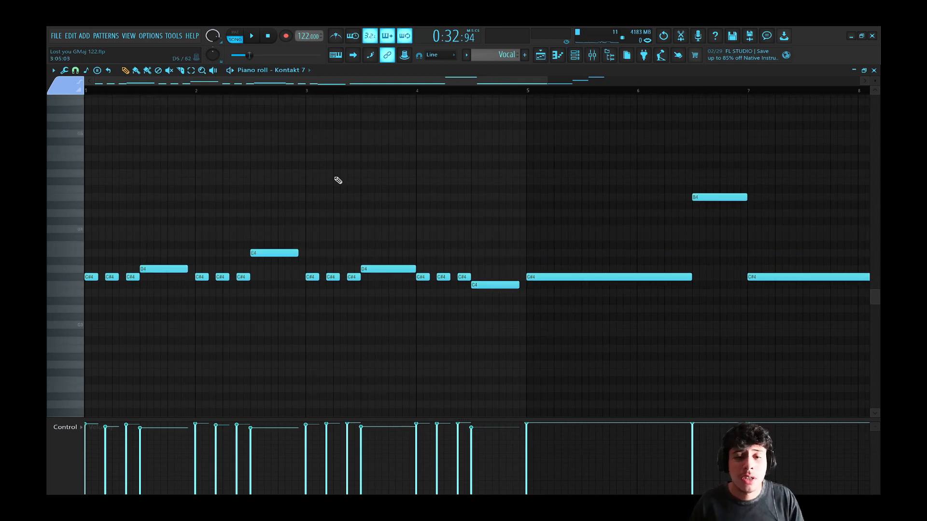
- Examine the Vocal pattern's notes in the piano roll and play them in pattern mode
{"action": "scroll", "coordinate": [376, 217], "scroll_direction": "down", "scroll_amount": 3}
{"action": "scroll", "coordinate": [376, 256], "scroll_direction": "up", "scroll_amount": 1}
{"action": "left_click_drag", "start_coordinate": [449, 82], "coordinate": [55, 164]}
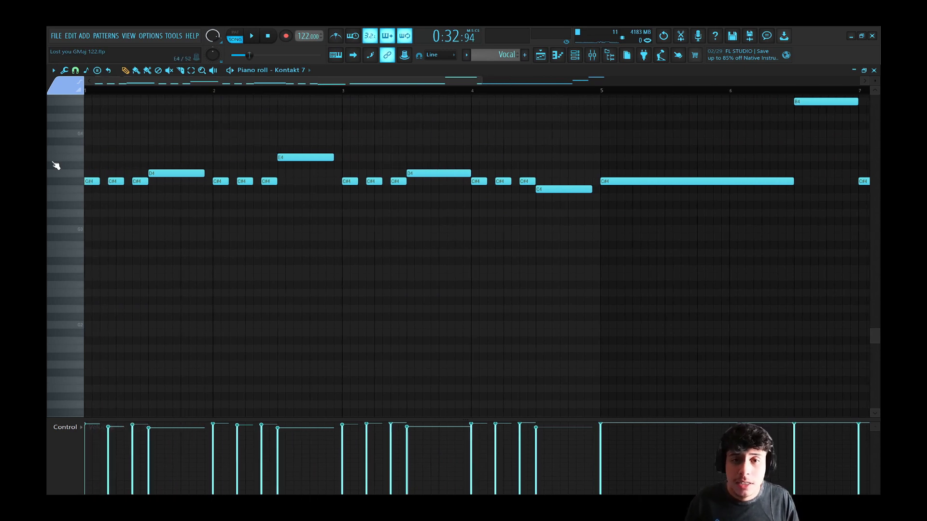
{"action": "scroll", "coordinate": [443, 316], "scroll_direction": "up", "scroll_amount": 2}
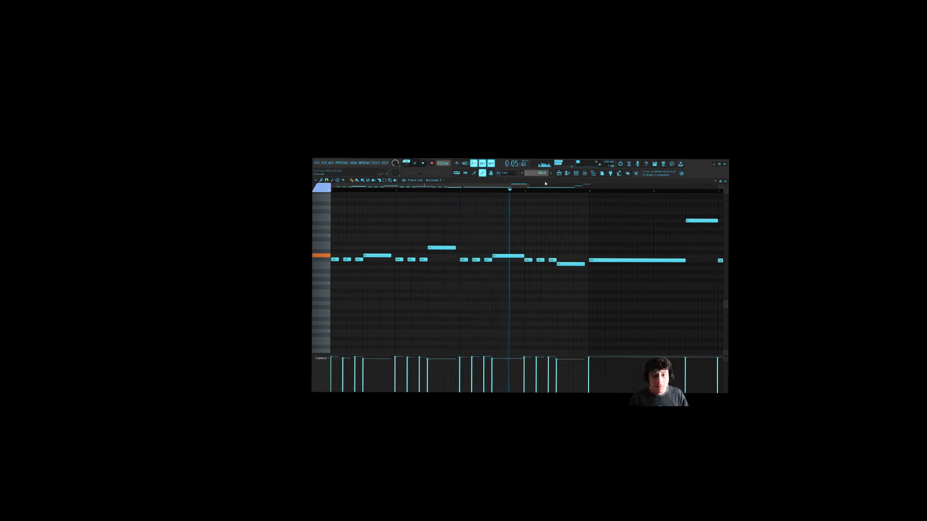
{"action": "scroll", "coordinate": [595, 192], "scroll_direction": "down", "scroll_amount": 2}
{"action": "scroll", "coordinate": [595, 192], "scroll_direction": "down", "scroll_amount": 1}
{"action": "scroll", "coordinate": [660, 306], "scroll_direction": "up", "scroll_amount": 3}
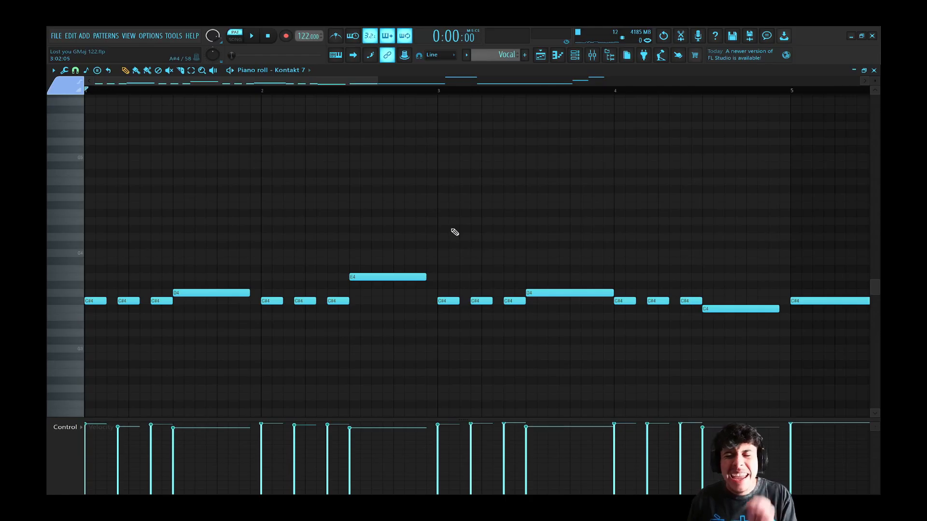
- Select the Vocal notes in bars 1 to 4 and those in bars 5 to 8 to compare both halves, and clear the selection
{"action": "scroll", "coordinate": [428, 95], "scroll_direction": "down", "scroll_amount": 2}
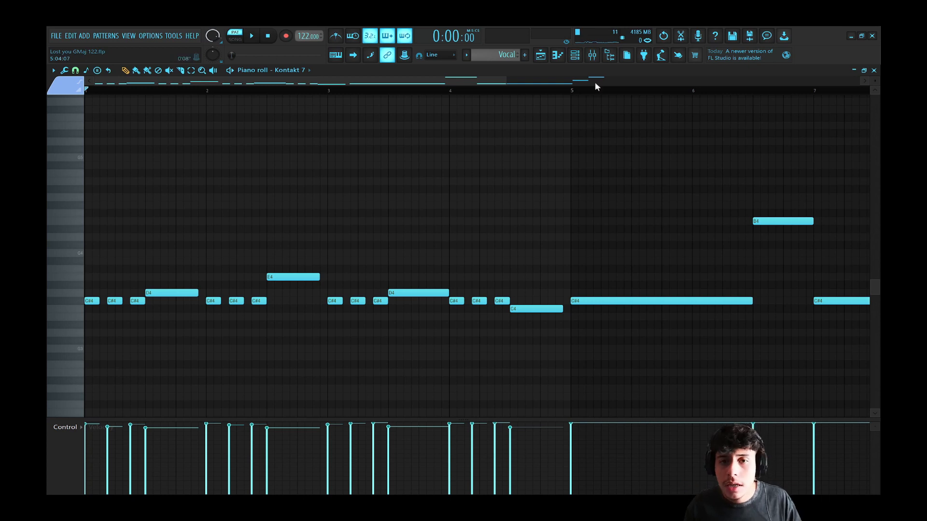
{"action": "left_click_drag", "start_coordinate": [562, 93], "coordinate": [47, 165]}
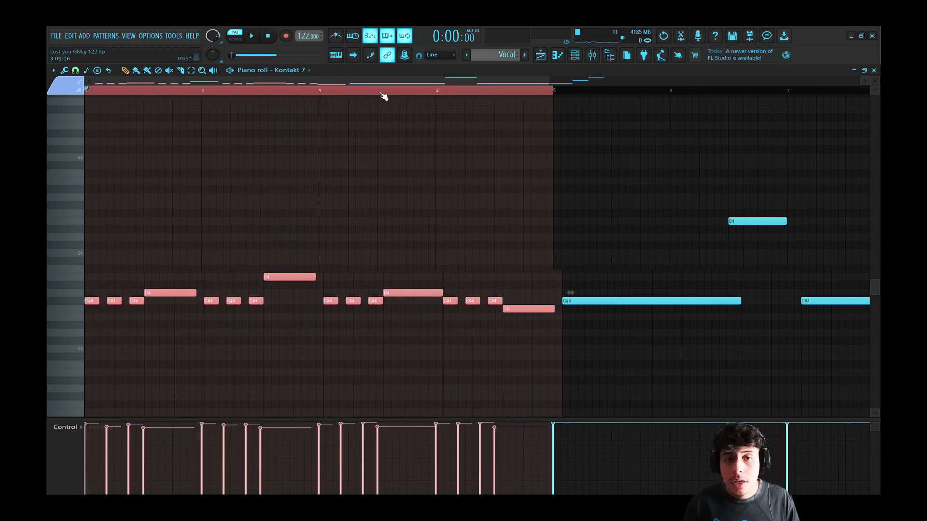
{"action": "scroll", "coordinate": [383, 93], "scroll_direction": "down", "scroll_amount": 2}
{"action": "left_click_drag", "start_coordinate": [406, 92], "coordinate": [747, 103]}
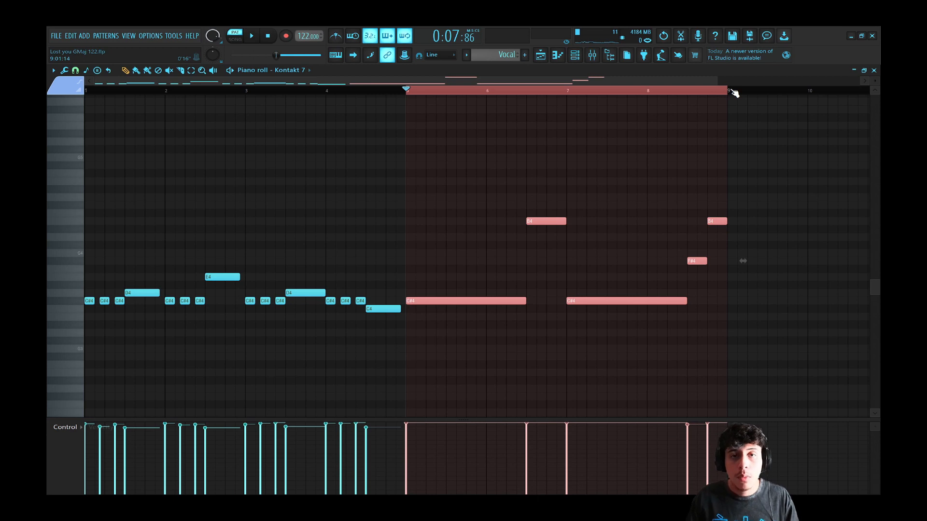
{"action": "left_click", "coordinate": [145, 92]}
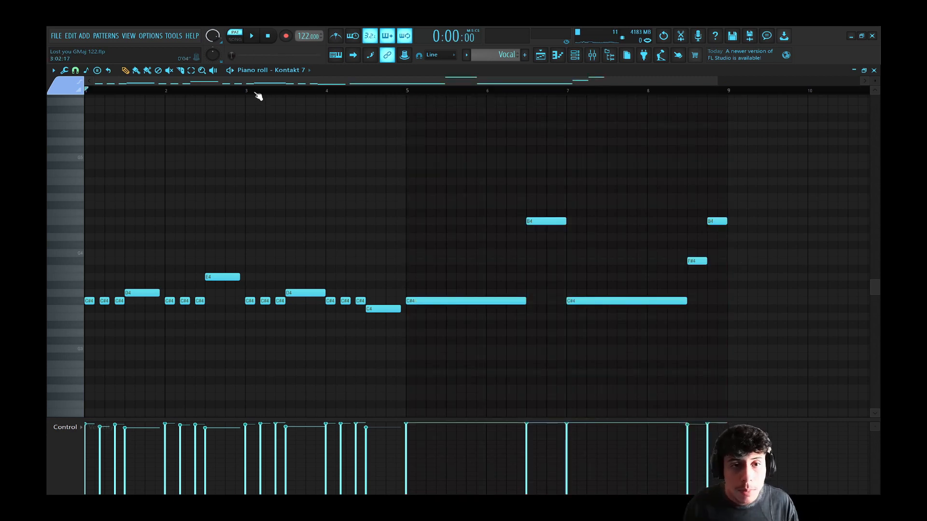
- Play the vocal's opening phrase, and select the long E4 and C4 notes to point them out before clearing the selection
{"action": "scroll", "coordinate": [259, 93], "scroll_direction": "up", "scroll_amount": 4}
{"action": "key", "text": "space"}
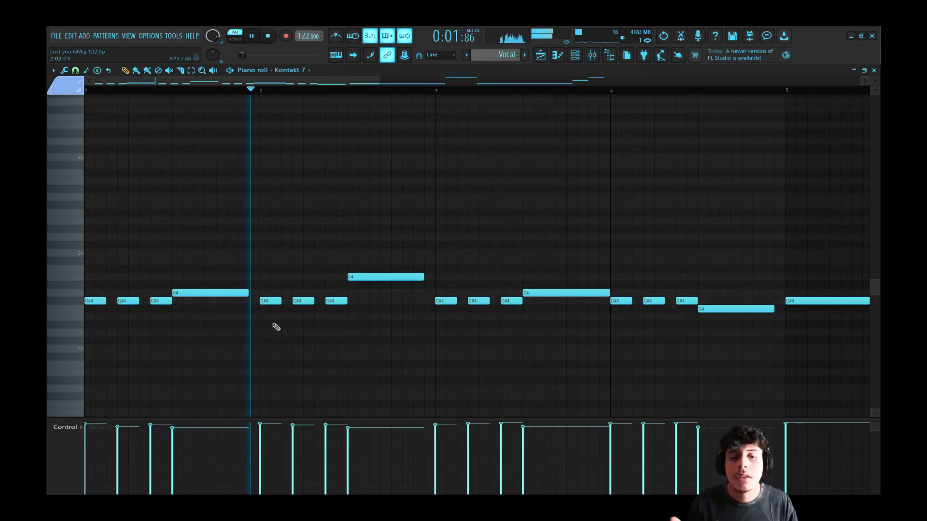
{"action": "key", "text": "space"}
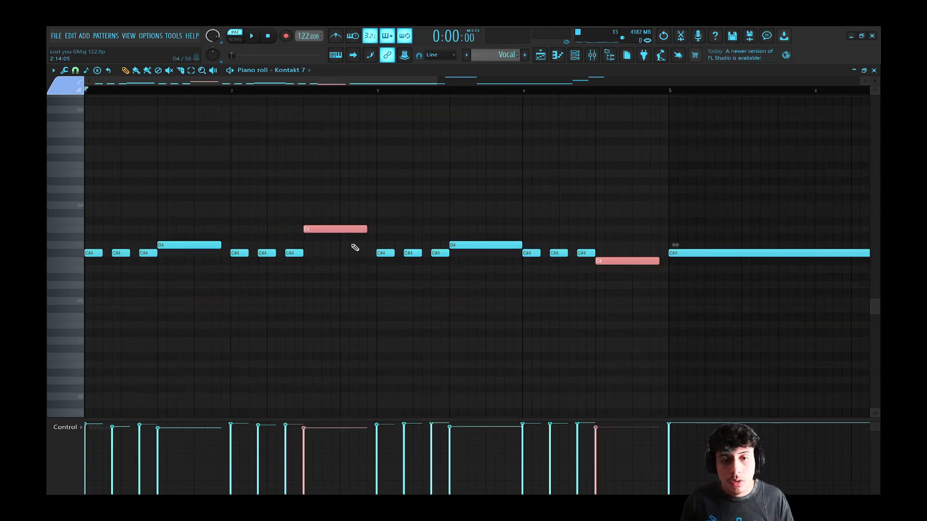
{"action": "left_click_drag", "start_coordinate": [322, 201], "coordinate": [343, 244]}
{"action": "left_click_drag", "start_coordinate": [337, 180], "coordinate": [348, 243]}
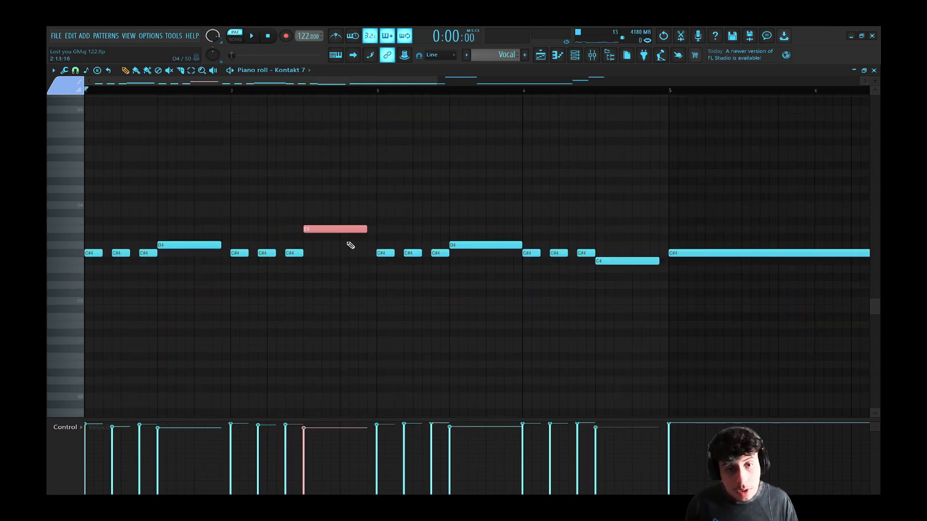
{"action": "left_click_drag", "start_coordinate": [613, 209], "coordinate": [616, 313]}
{"action": "left_click", "coordinate": [694, 300], "text": "ctrl"}
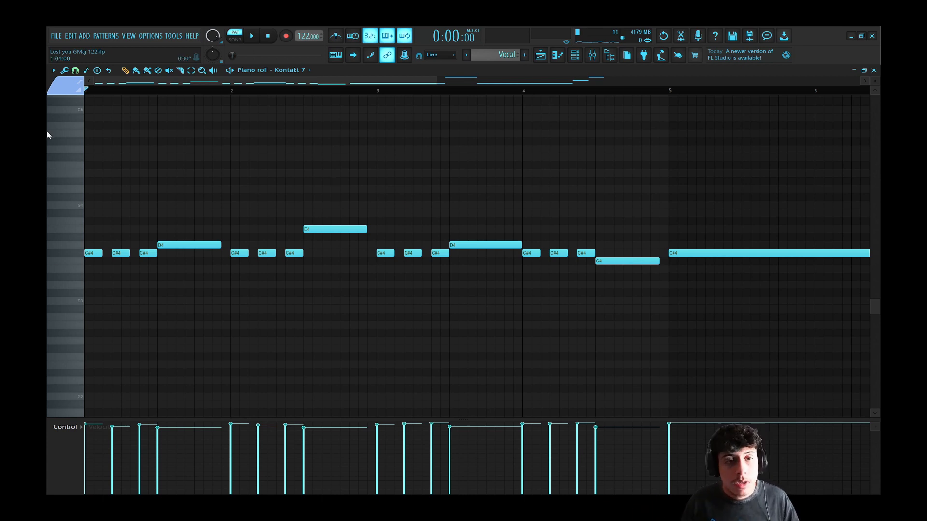
- Play the Vocal pattern from bar 5 to hear its second half, and stop playback
{"action": "scroll", "coordinate": [588, 159], "scroll_direction": "down", "scroll_amount": 3}
{"action": "left_click", "coordinate": [462, 90]}
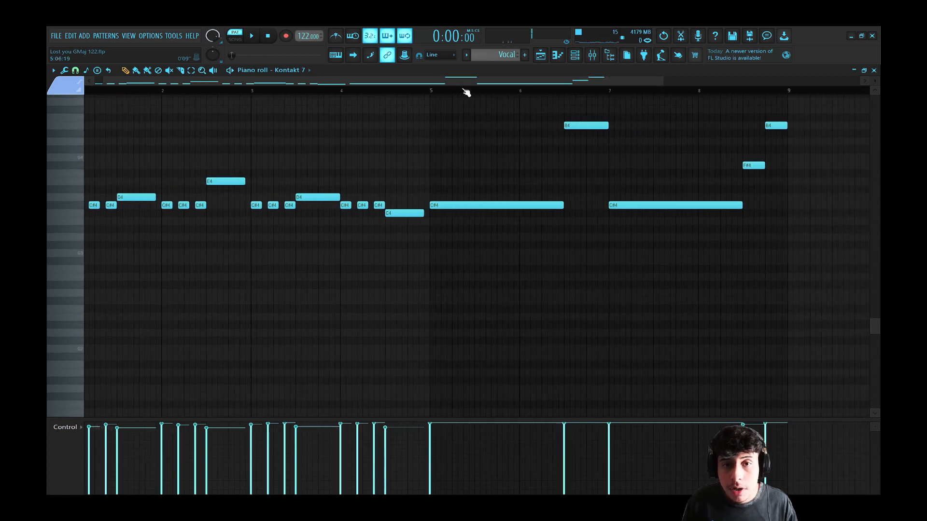
{"action": "scroll", "coordinate": [513, 94], "scroll_direction": "up", "scroll_amount": 4}
{"action": "scroll", "coordinate": [516, 97], "scroll_direction": "up", "scroll_amount": 2}
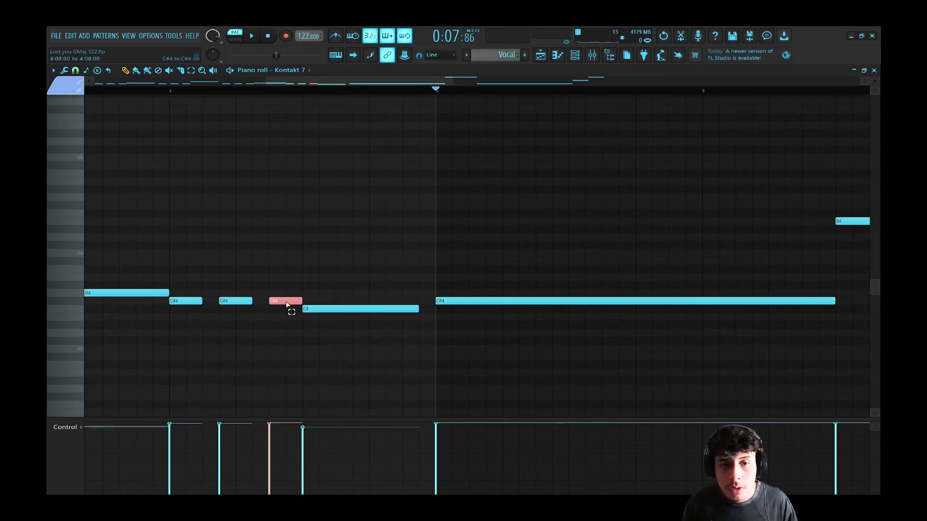
{"action": "key", "text": "space"}
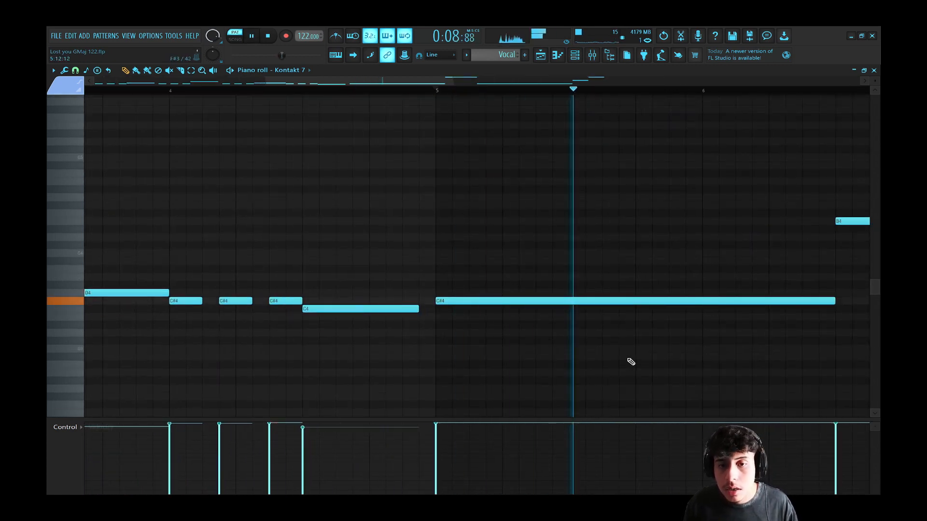
{"action": "key", "text": "space"}
- Examine the sustained C#4 notes and higher endings in bars 5 to 8, and replay the first sustained note
{"action": "scroll", "coordinate": [488, 92], "scroll_direction": "down", "scroll_amount": 2}
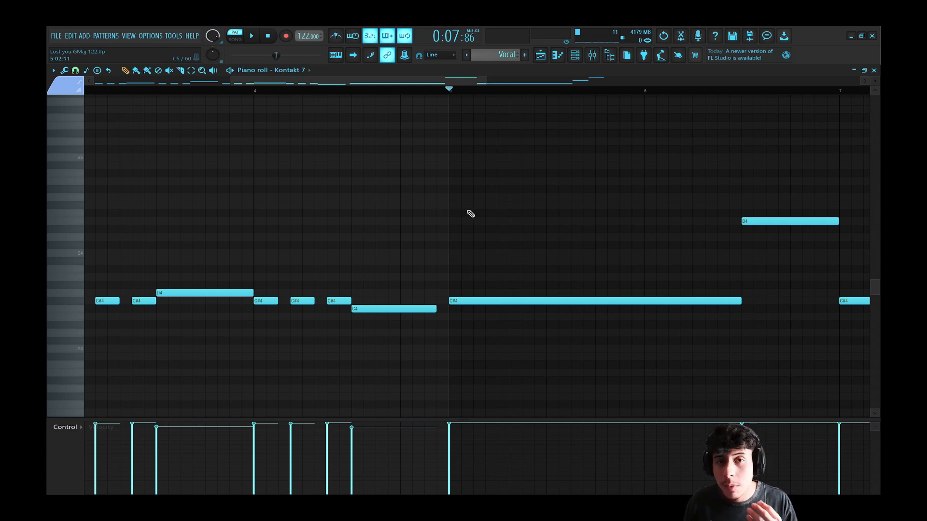
{"action": "scroll", "coordinate": [508, 93], "scroll_direction": "up", "scroll_amount": 1}
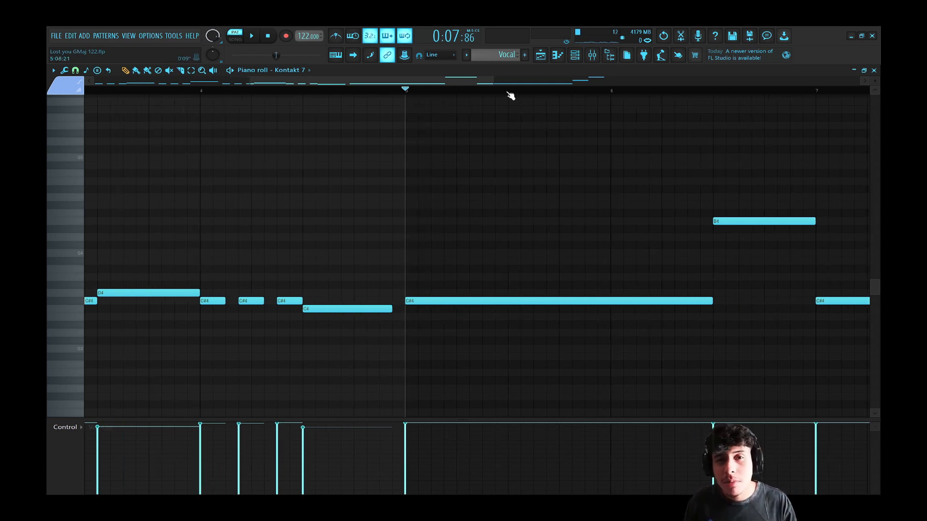
{"action": "scroll", "coordinate": [484, 85], "scroll_direction": "down", "scroll_amount": 1}
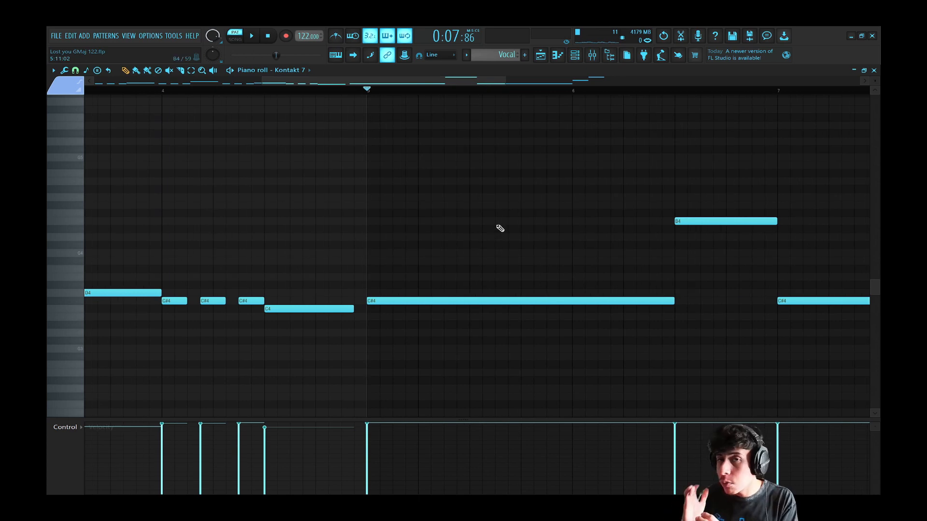
{"action": "scroll", "coordinate": [443, 84], "scroll_direction": "down", "scroll_amount": 4}
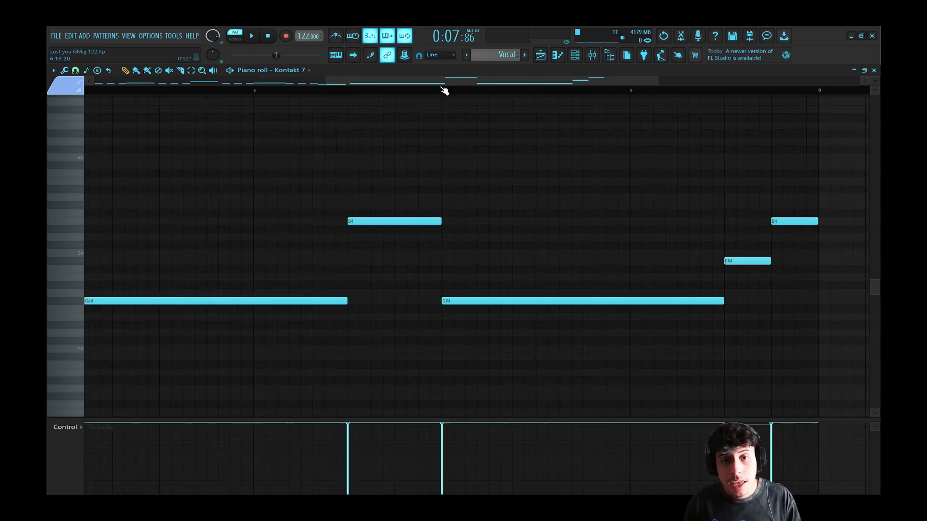
{"action": "left_click_drag", "start_coordinate": [443, 83], "coordinate": [434, 83]}
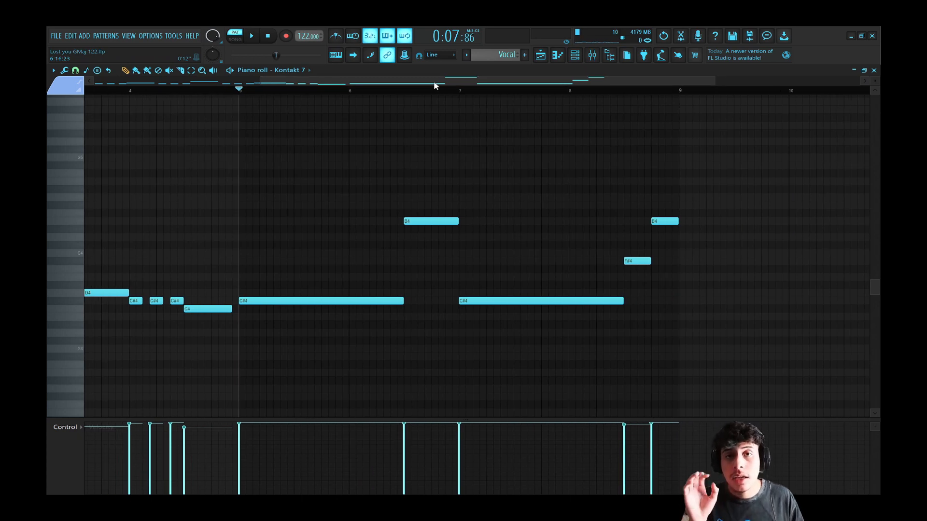
{"action": "key", "text": "space"}
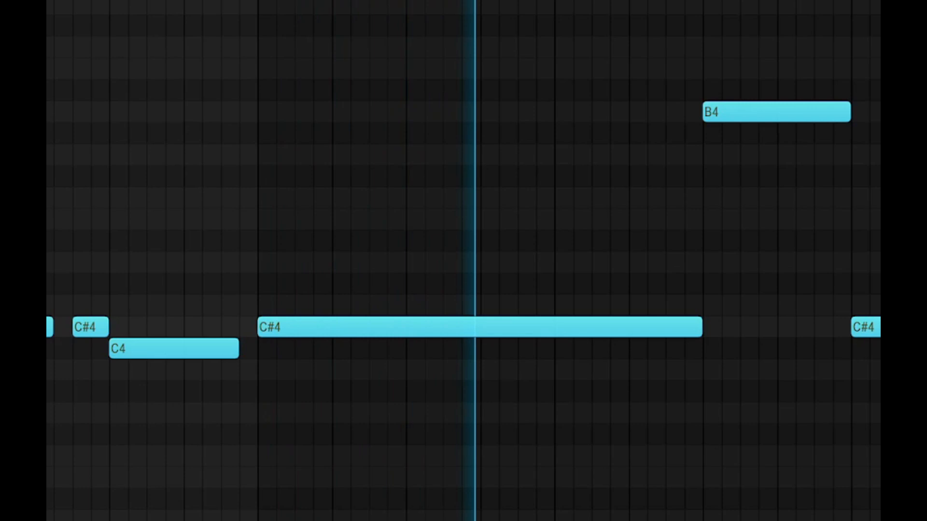
{"action": "key", "text": "space"}
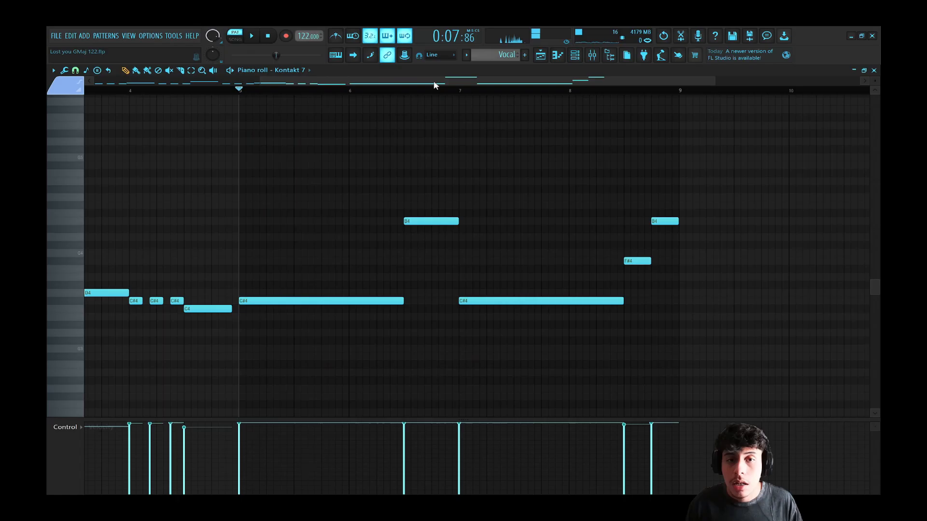
- Select the B4 note in bar 6 to highlight it, and play on to the closing F#4 and B4 notes
{"action": "left_click_drag", "start_coordinate": [406, 90], "coordinate": [460, 91]}
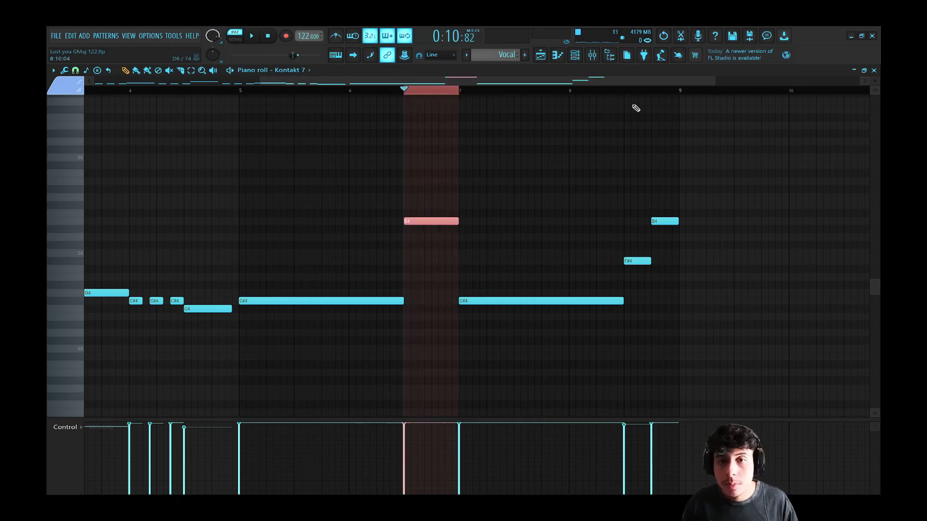
{"action": "scroll", "coordinate": [411, 139], "scroll_direction": "up", "scroll_amount": 3}
{"action": "key", "text": "space"}
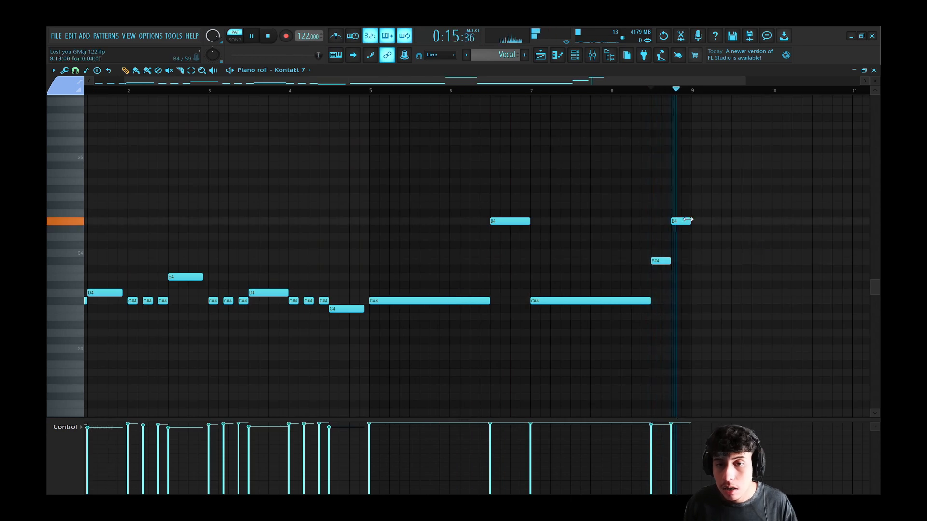
{"action": "key", "text": "space"}
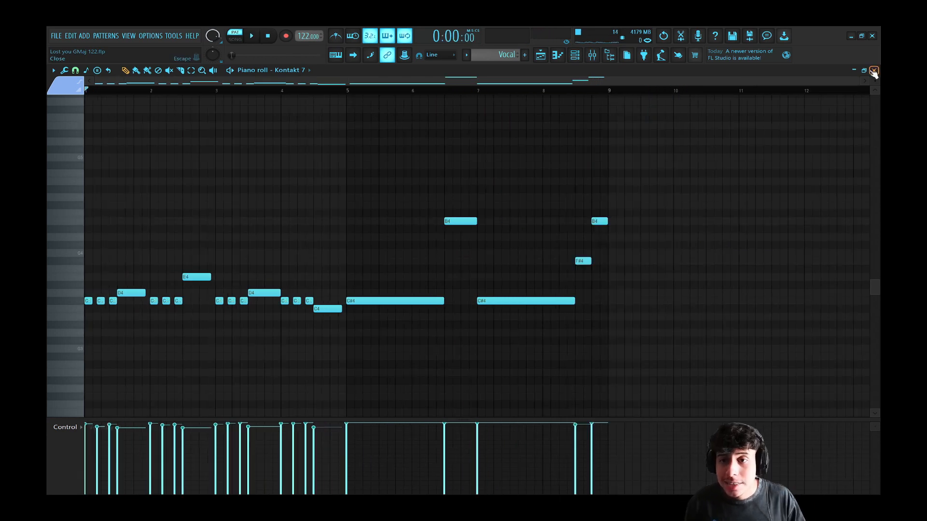
- Close the piano roll, enable the melody and trumpet tracks alongside the vocal, and play them together in song mode
{"action": "left_click", "coordinate": [873, 70]}
{"action": "left_click", "coordinate": [177, 204]}
{"action": "left_click", "coordinate": [177, 129]}
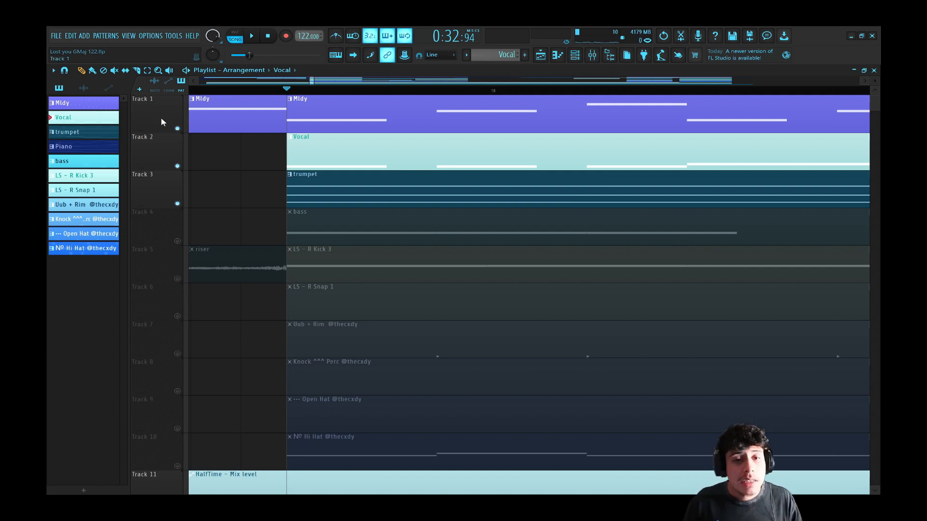
{"action": "key", "text": "space"}
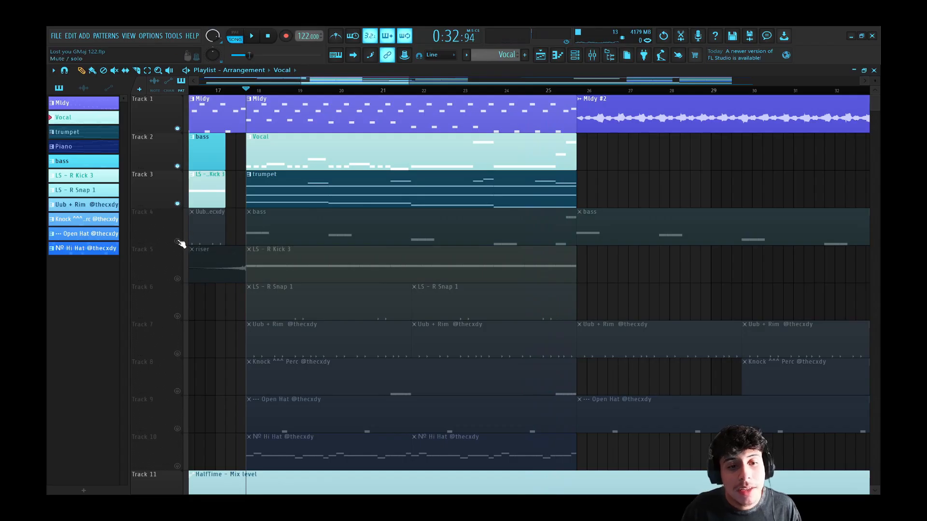
- Unmute the bass on Track 4 and play it with the melody, vocal and trumpet
{"action": "left_click", "coordinate": [177, 241]}
{"action": "key", "text": "space"}
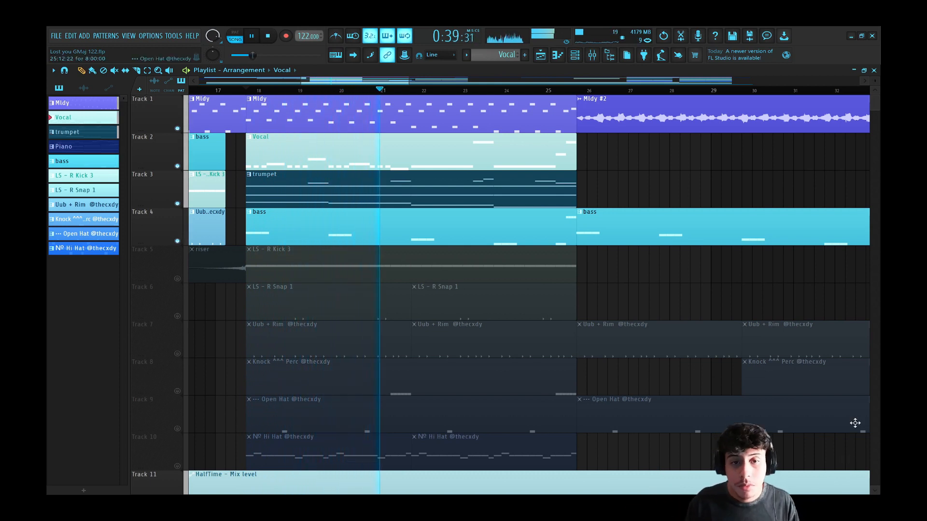
{"action": "key", "text": "space"}
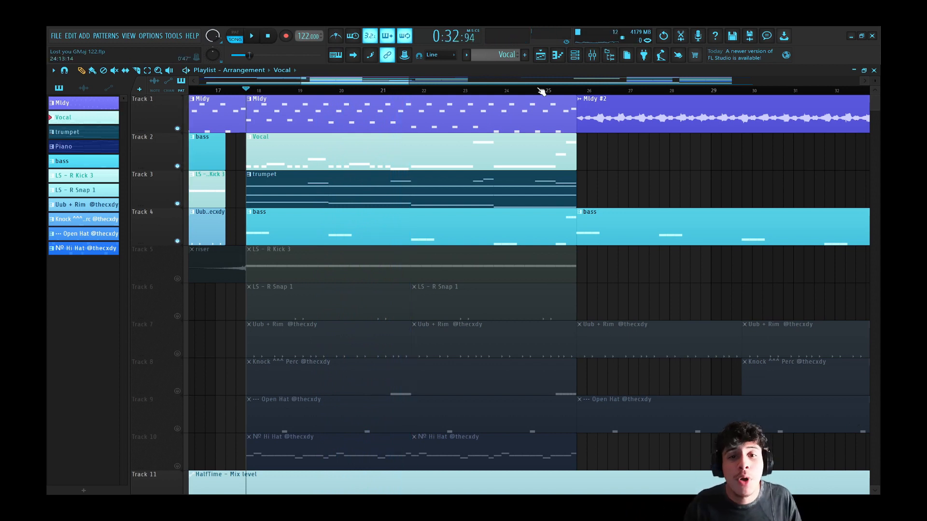
- Mute Tracks 2, 3 and 4, and play the Mldy pattern alone from its piano roll in pattern mode before closing it
{"action": "left_click", "coordinate": [177, 166]}
{"action": "left_click", "coordinate": [177, 204]}
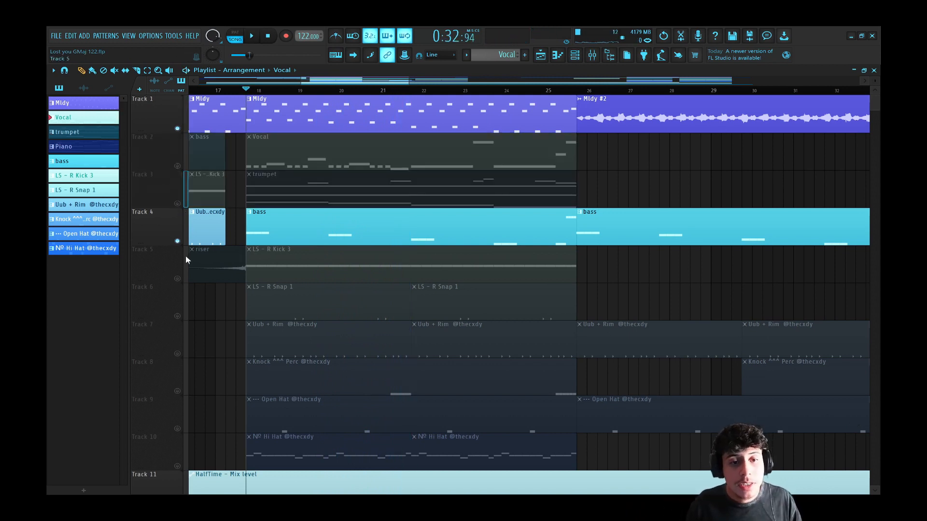
{"action": "left_click", "coordinate": [178, 240]}
{"action": "double_click", "coordinate": [229, 114]}
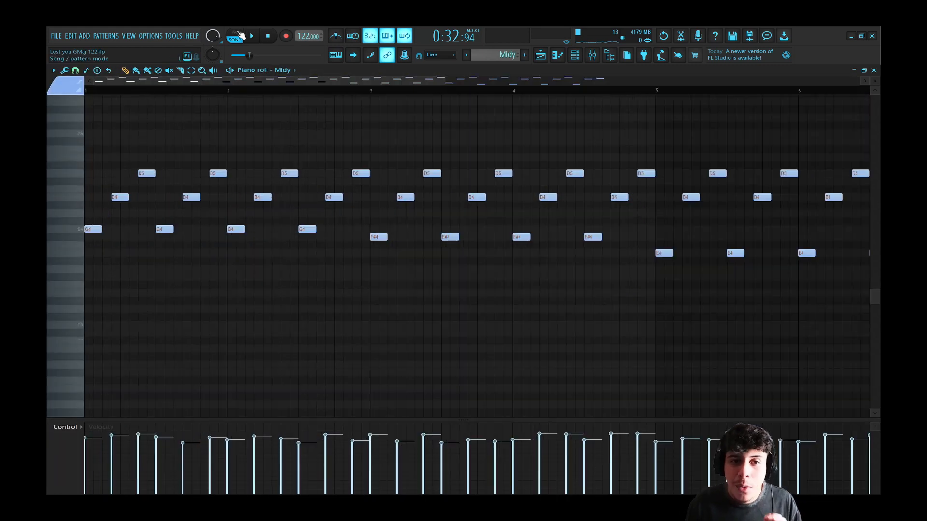
{"action": "key", "text": "space"}
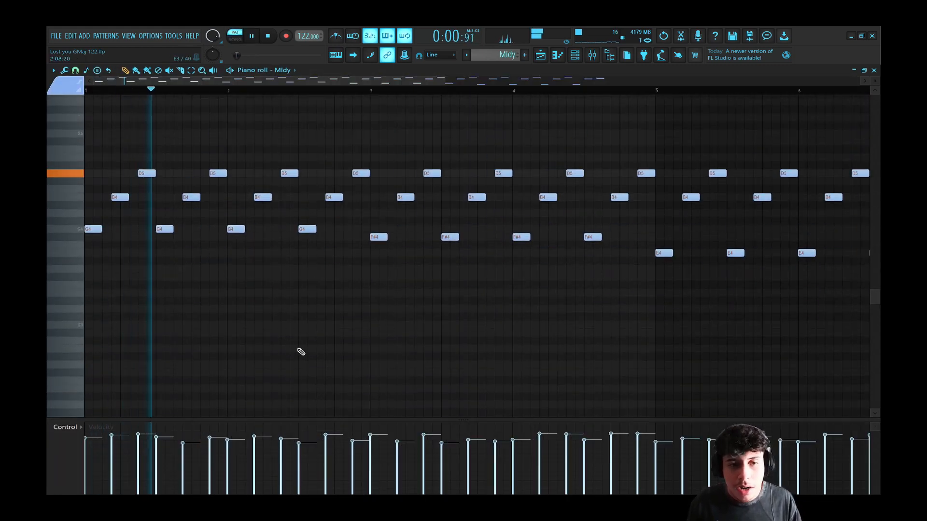
{"action": "left_click", "coordinate": [874, 70]}
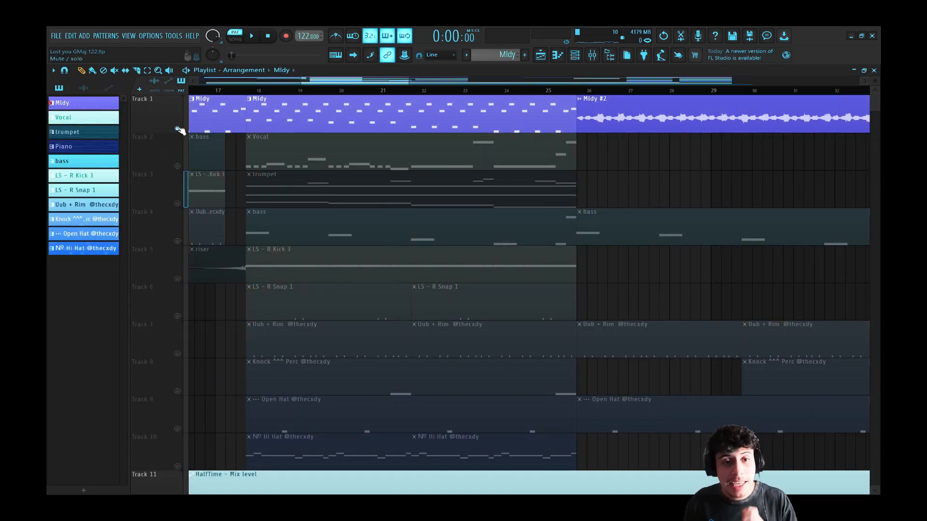
- Bring back Tracks 2 to 4 with the melody, and switch to the drums by muting the bass and trumpet and enabling Tracks 5 to 10
{"action": "left_click_drag", "start_coordinate": [179, 168], "coordinate": [178, 241]}
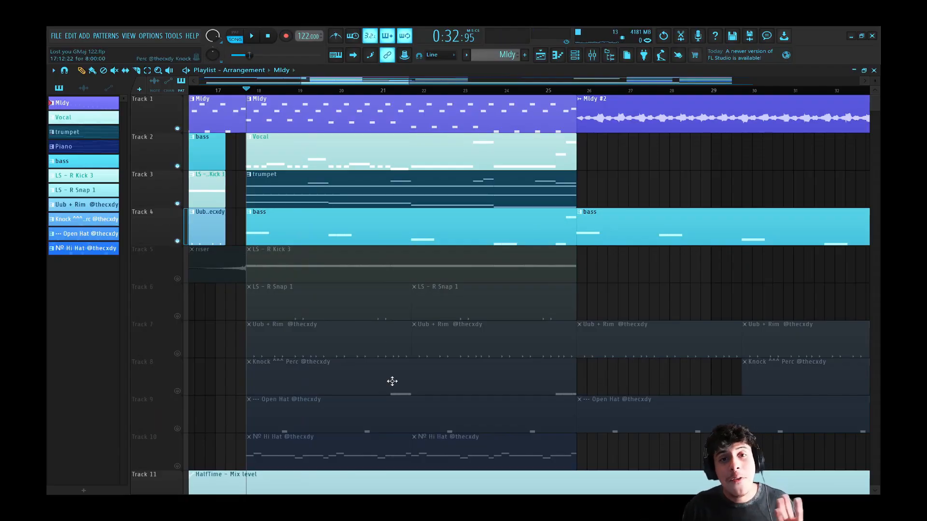
{"action": "left_click", "coordinate": [177, 241]}
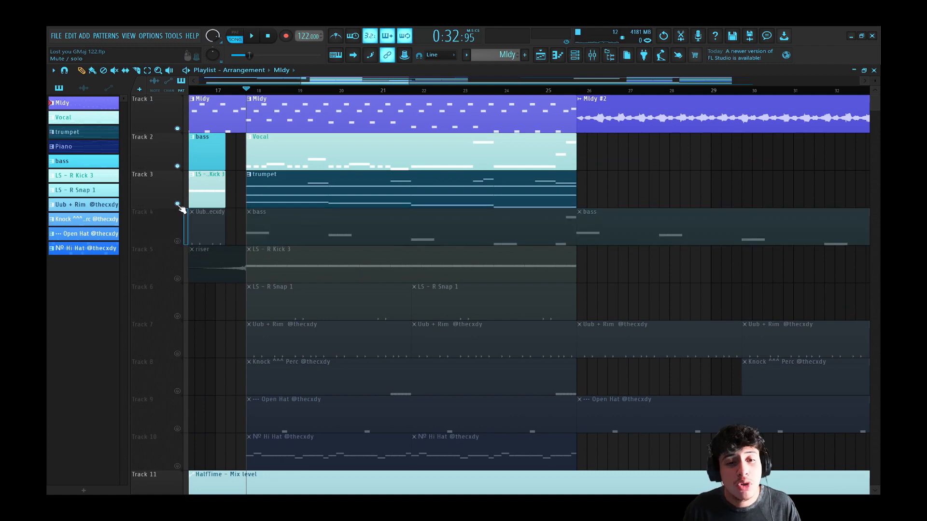
{"action": "left_click", "coordinate": [177, 203]}
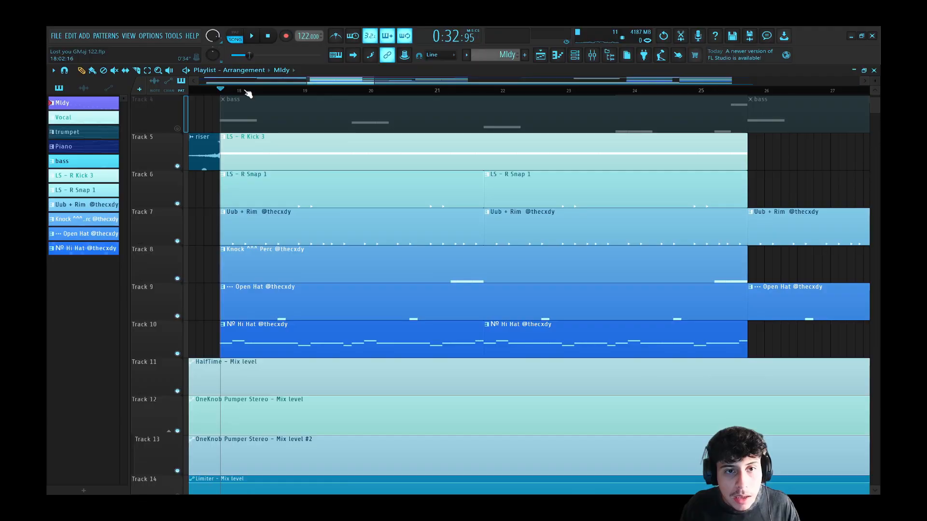
- Solo the LS - R Kick 3 pattern on Track 5, and enable the rim pattern on Track 7 with it
{"action": "scroll", "coordinate": [247, 94], "scroll_direction": "up", "scroll_amount": 1}
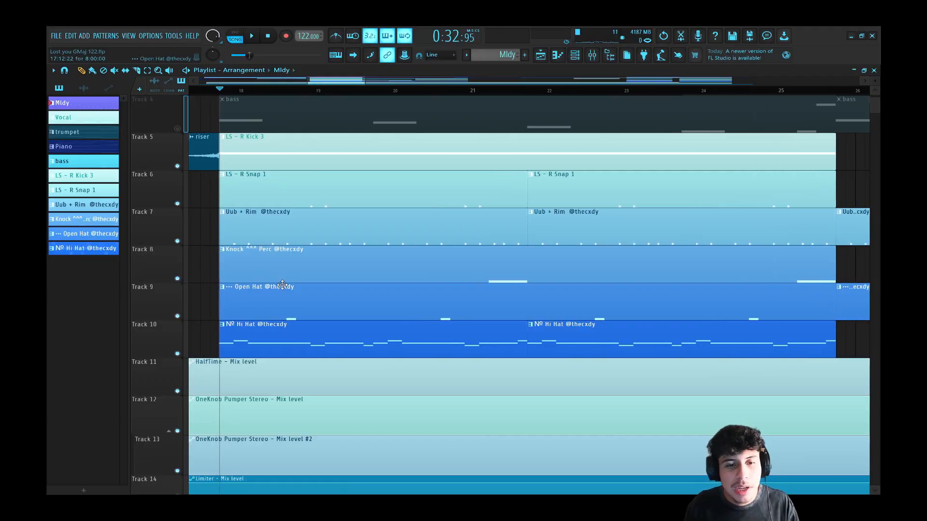
{"action": "left_click", "coordinate": [177, 165], "text": "ctrl"}
{"action": "scroll", "coordinate": [222, 228], "scroll_direction": "up", "scroll_amount": 2}
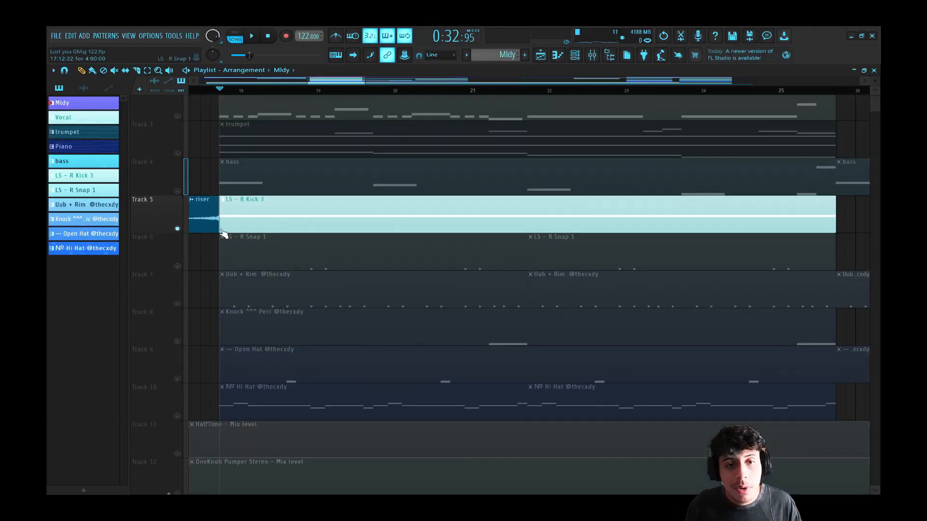
{"action": "scroll", "coordinate": [221, 234], "scroll_direction": "down", "scroll_amount": 2}
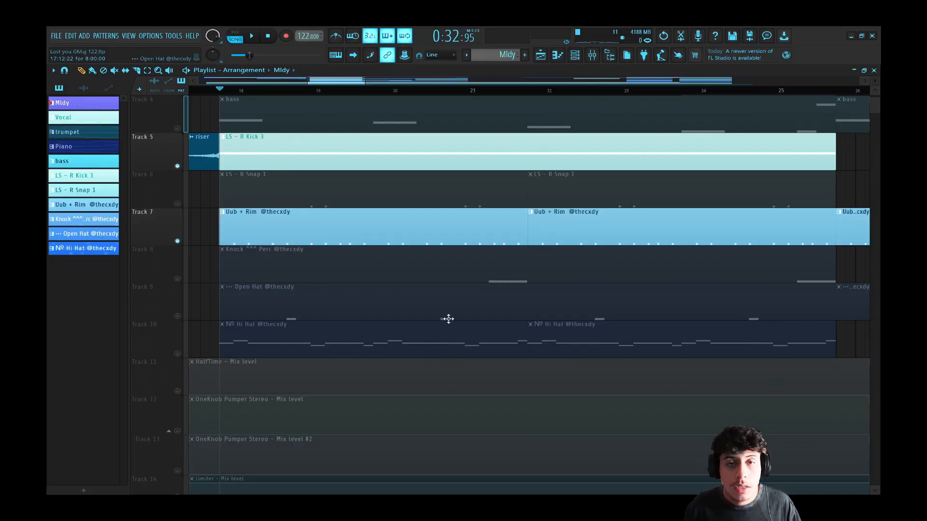
- Play the kick with the rim, and unmute the LS - R Snap 1 pattern on Track 6 to layer it with them
{"action": "key", "text": "space"}
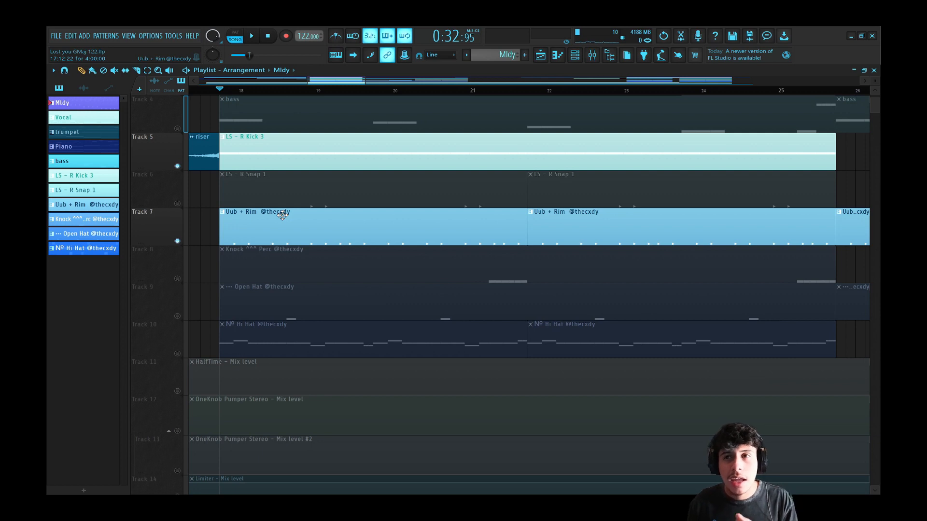
{"action": "scroll", "coordinate": [433, 304], "scroll_direction": "up", "scroll_amount": 2}
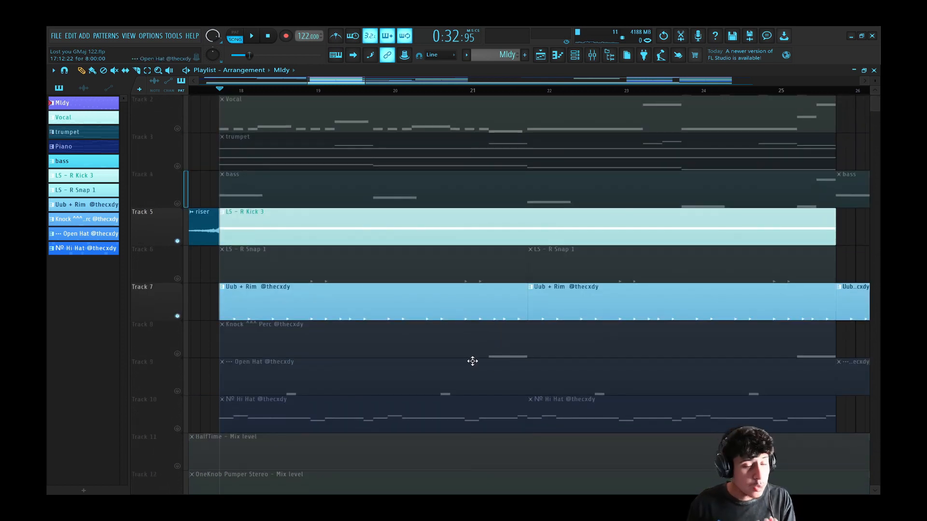
{"action": "left_click", "coordinate": [177, 278]}
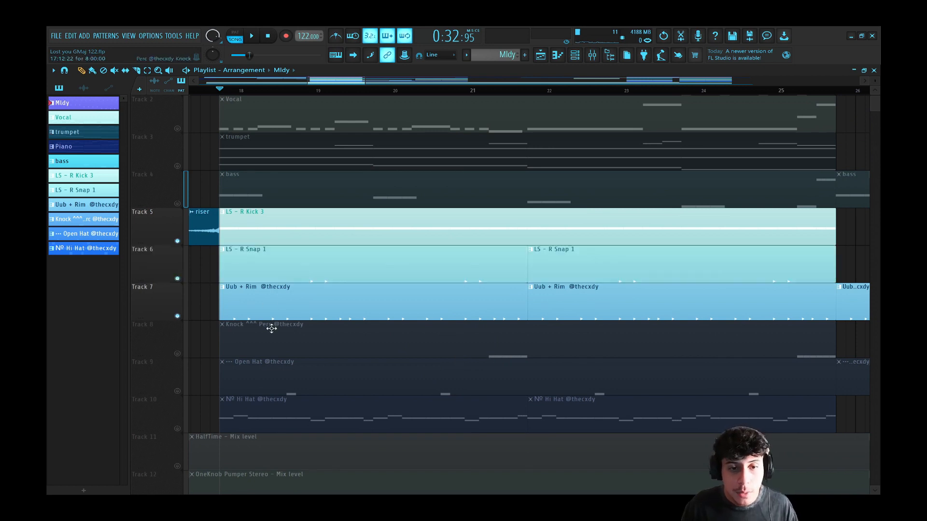
{"action": "left_click", "coordinate": [279, 304]}
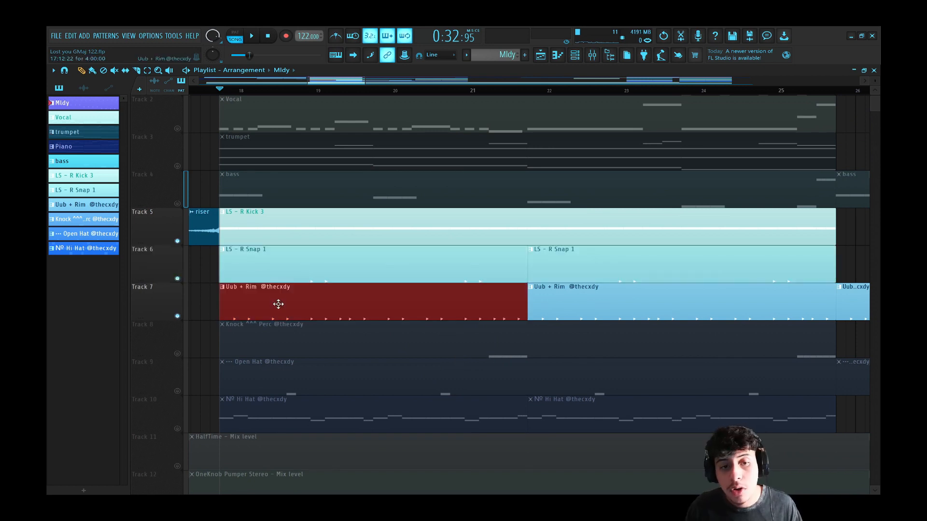
{"action": "left_click", "coordinate": [216, 295]}
{"action": "left_click", "coordinate": [306, 257]}
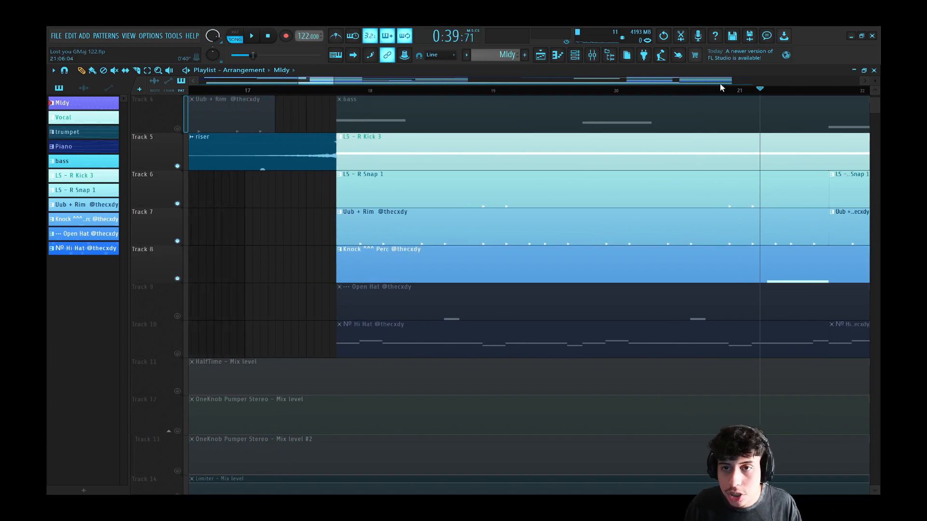
- Review the Knock Perc pattern's notes in its piano roll, and play it with the kick, snap and rim
{"action": "scroll", "coordinate": [720, 84], "scroll_direction": "up", "scroll_amount": 1}
{"action": "scroll", "coordinate": [696, 84], "scroll_direction": "down", "scroll_amount": 2}
{"action": "scroll", "coordinate": [694, 87], "scroll_direction": "up", "scroll_amount": 3}
{"action": "scroll", "coordinate": [342, 87], "scroll_direction": "down", "scroll_amount": 3}
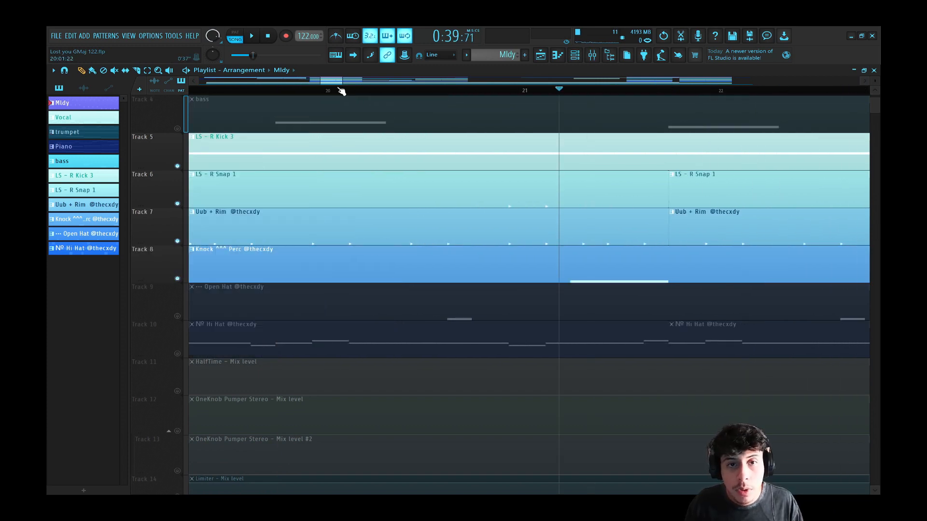
{"action": "left_click_drag", "start_coordinate": [338, 82], "coordinate": [344, 82]}
{"action": "scroll", "coordinate": [399, 92], "scroll_direction": "up", "scroll_amount": 3}
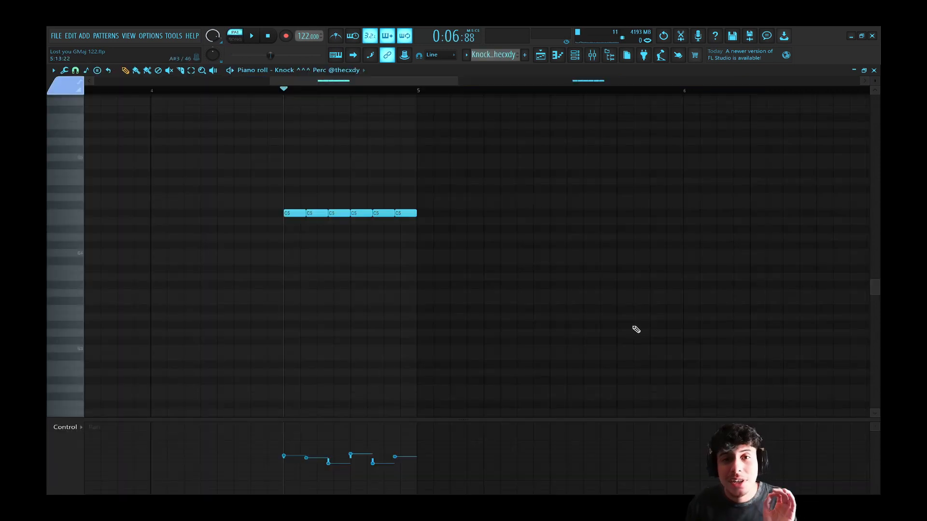
{"action": "key", "text": "space"}
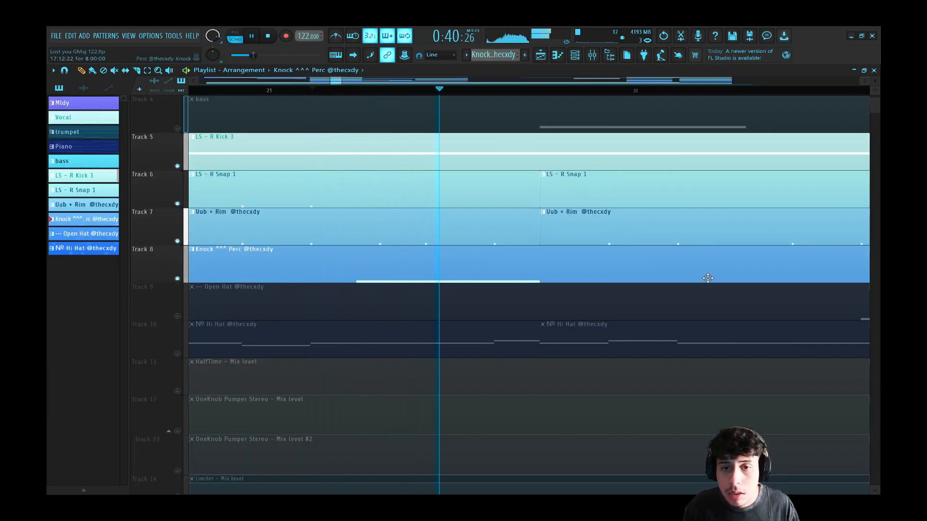
{"action": "key", "text": "space"}
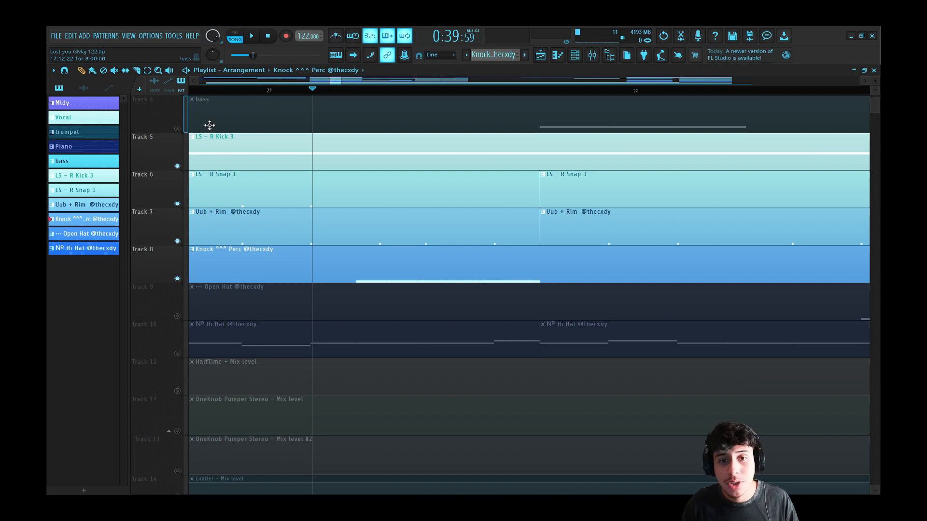
- Unmute the open hat on Track 9 and the hi-hat on Track 10 alongside the other drums
{"action": "scroll", "coordinate": [331, 93], "scroll_direction": "down", "scroll_amount": 4}
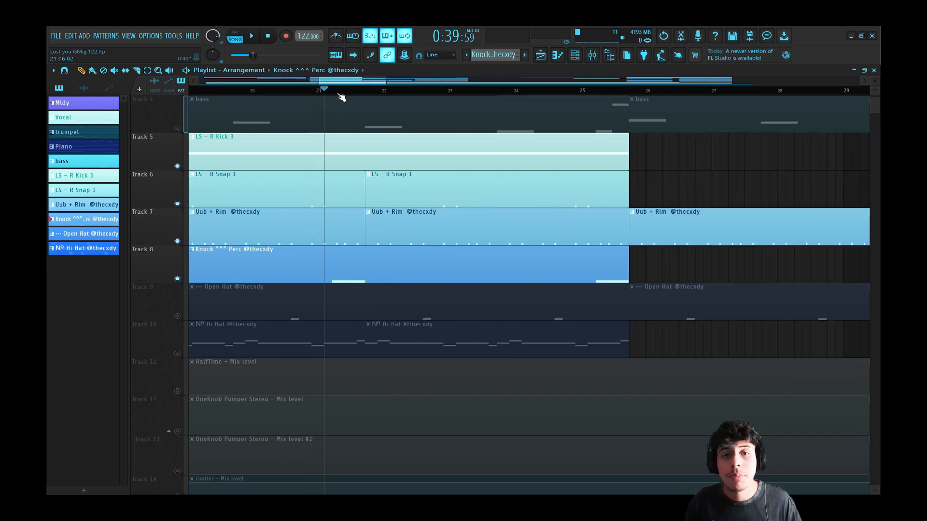
{"action": "scroll", "coordinate": [340, 95], "scroll_direction": "down", "scroll_amount": 3}
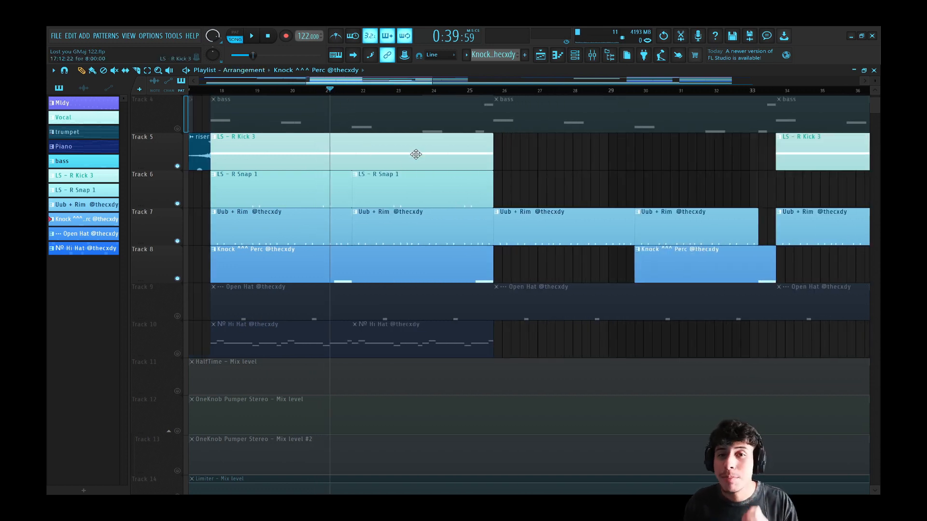
{"action": "scroll", "coordinate": [350, 95], "scroll_direction": "up", "scroll_amount": 1}
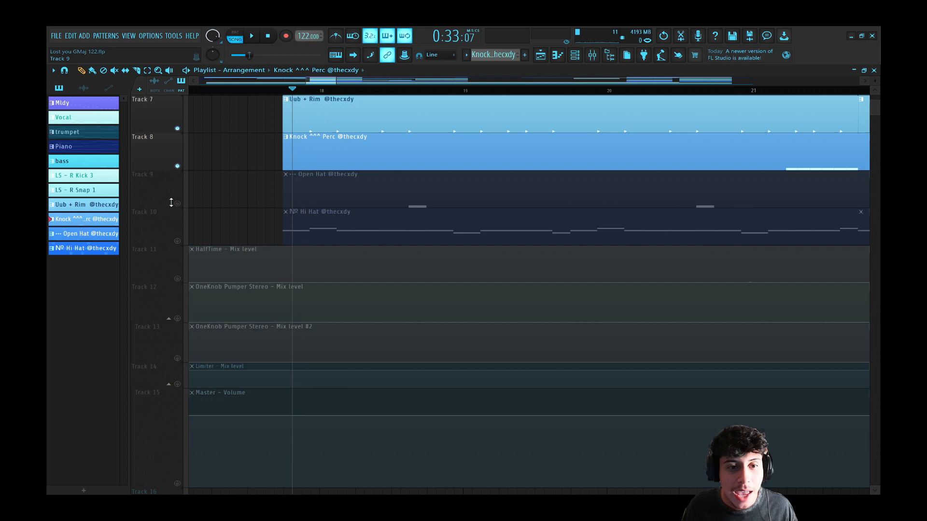
{"action": "left_click", "coordinate": [177, 203]}
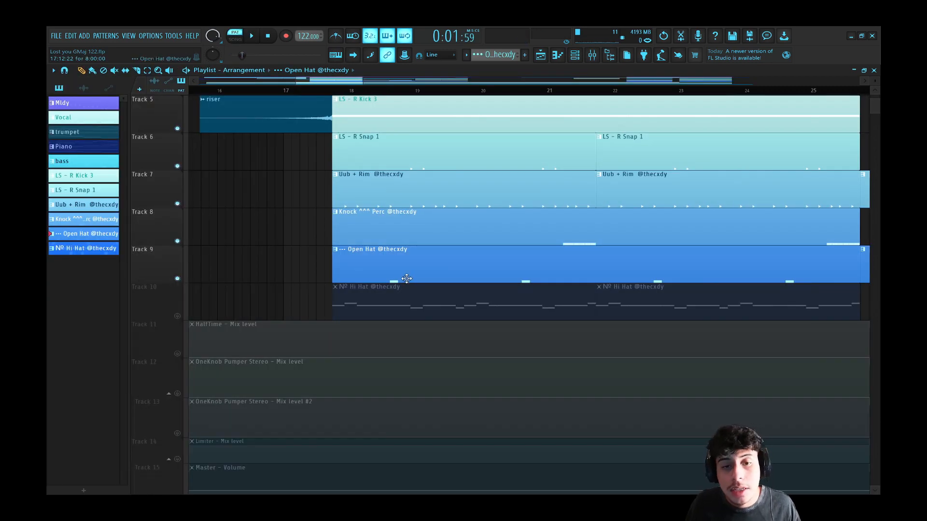
{"action": "left_click", "coordinate": [177, 315]}
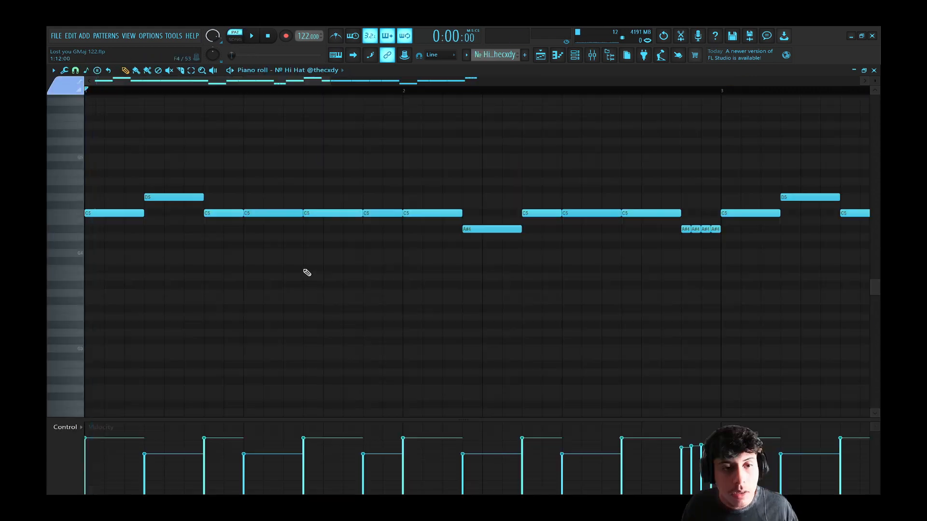
- Play the hi-hat pattern from its piano roll, and look over its full four bars of notes
{"action": "key", "text": "space"}
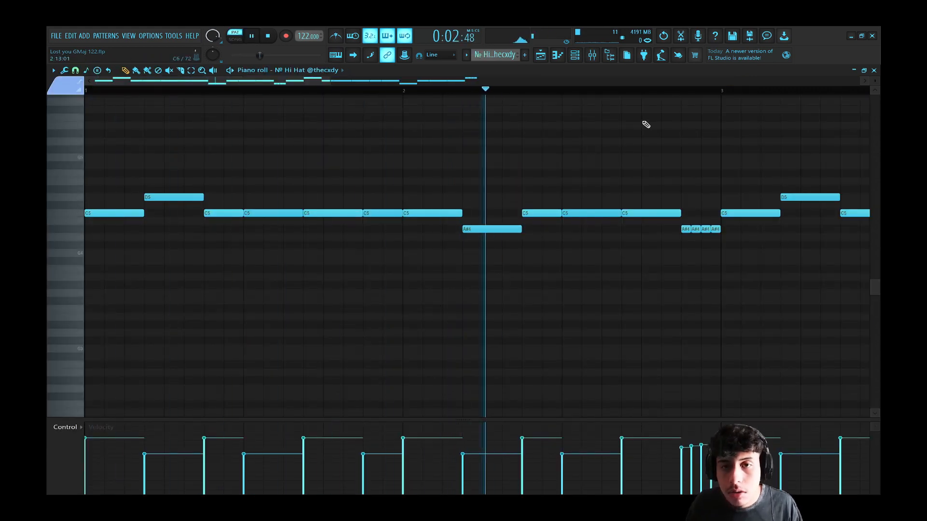
{"action": "scroll", "coordinate": [691, 86], "scroll_direction": "down", "scroll_amount": 1}
{"action": "scroll", "coordinate": [691, 86], "scroll_direction": "right", "scroll_amount": 3}
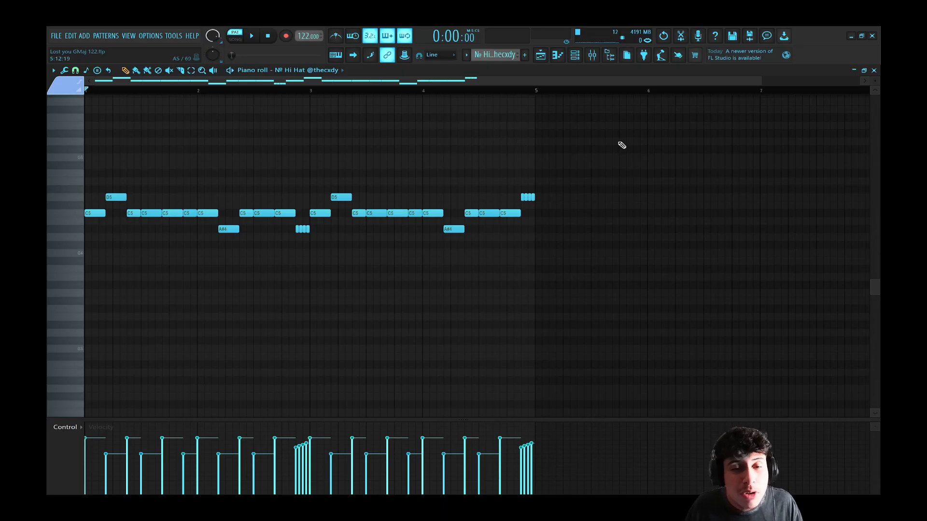
{"action": "left_click_drag", "start_coordinate": [618, 140], "coordinate": [60, 324]}
{"action": "left_click", "coordinate": [581, 304]}
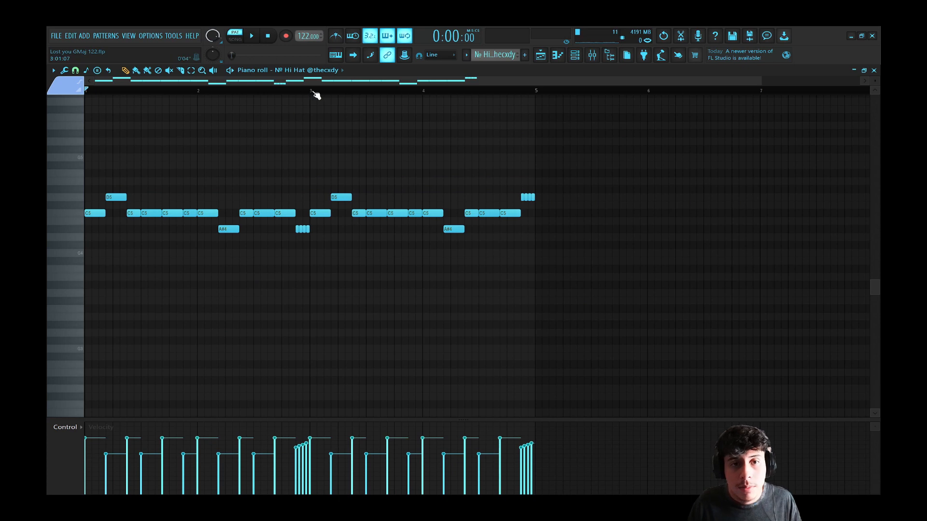
- Select the raised and lowered notes in the hi-hat pattern's first bars to examine its pitch changes
{"action": "scroll", "coordinate": [333, 92], "scroll_direction": "up", "scroll_amount": 2}
{"action": "scroll", "coordinate": [333, 94], "scroll_direction": "left", "scroll_amount": 2}
{"action": "left_click", "coordinate": [140, 198], "text": "ctrl"}
{"action": "left_click", "coordinate": [315, 229], "text": "ctrl"}
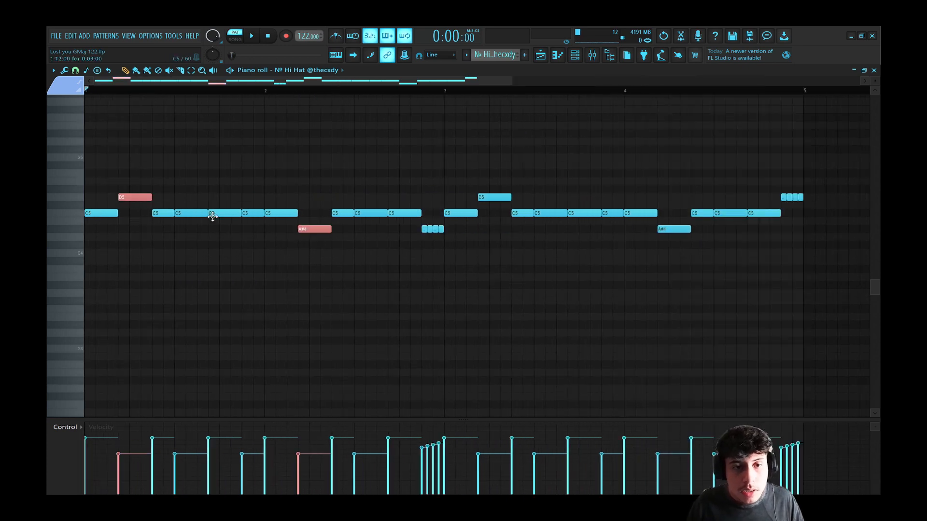
{"action": "left_click", "coordinate": [441, 243], "text": "ctrl"}
{"action": "left_click", "coordinate": [404, 91]}
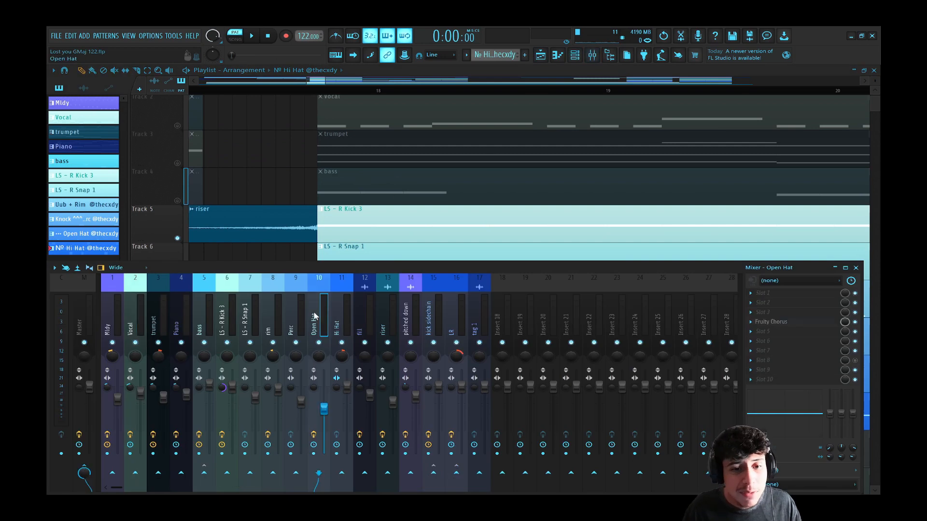
- Examine the L1 limiter on the kick and the FabFilter Pro-Q 3 curve on the rim in the mixer, closing both
{"action": "left_click", "coordinate": [282, 319]}
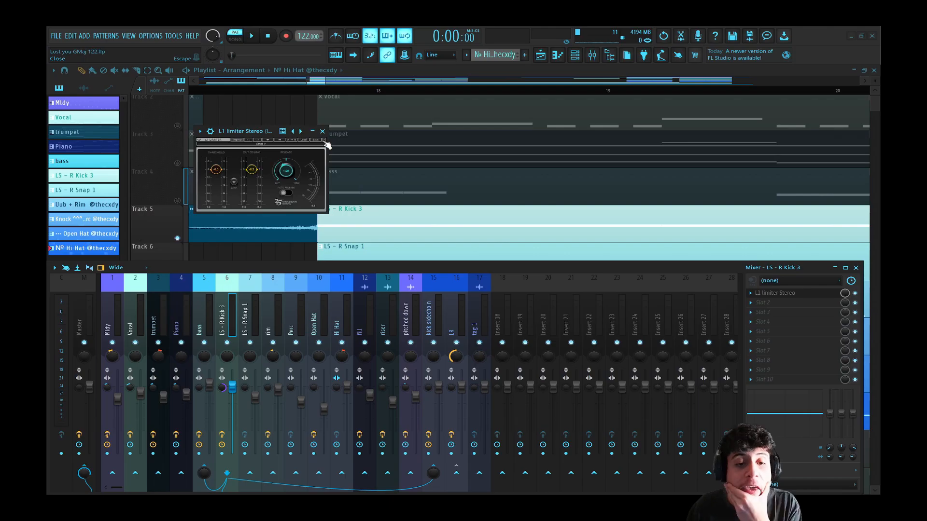
{"action": "left_click", "coordinate": [323, 131]}
{"action": "scroll", "coordinate": [435, 182], "scroll_direction": "down", "scroll_amount": 3}
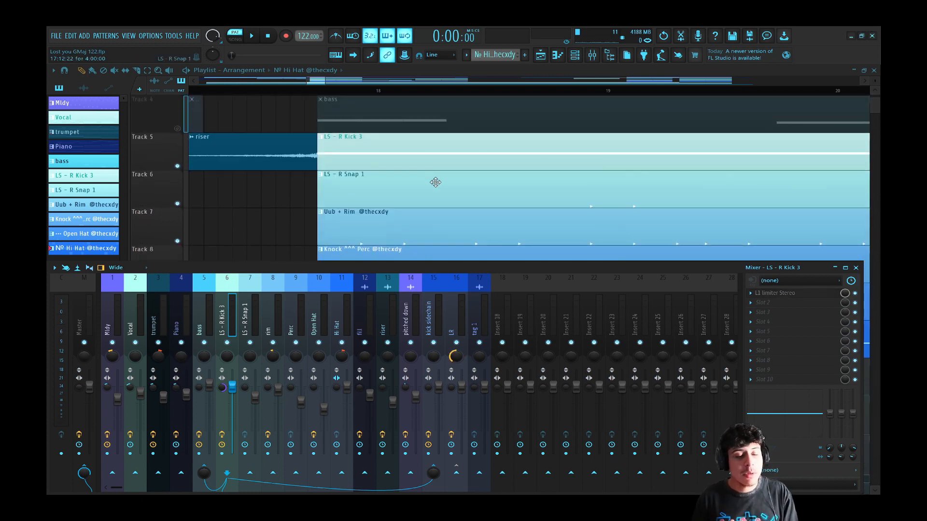
{"action": "left_click", "coordinate": [273, 319]}
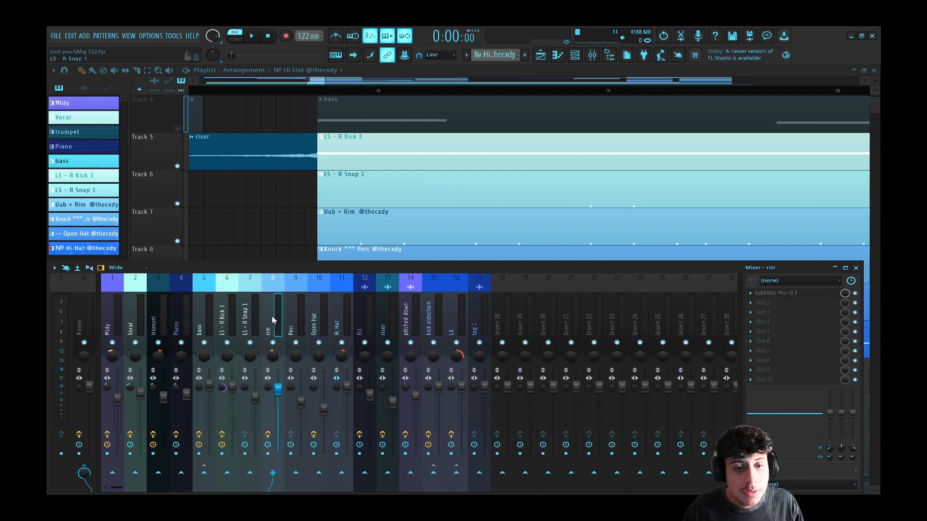
{"action": "left_click", "coordinate": [792, 294]}
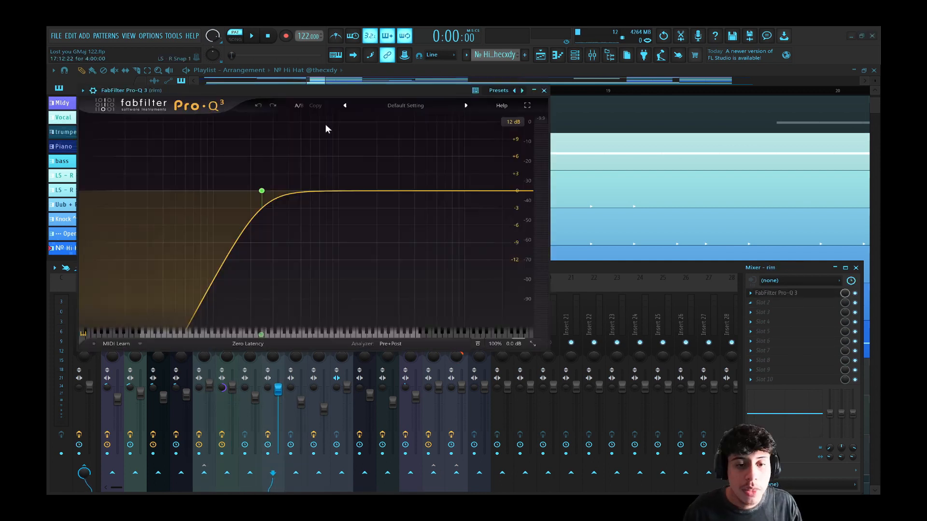
{"action": "left_click", "coordinate": [544, 90]}
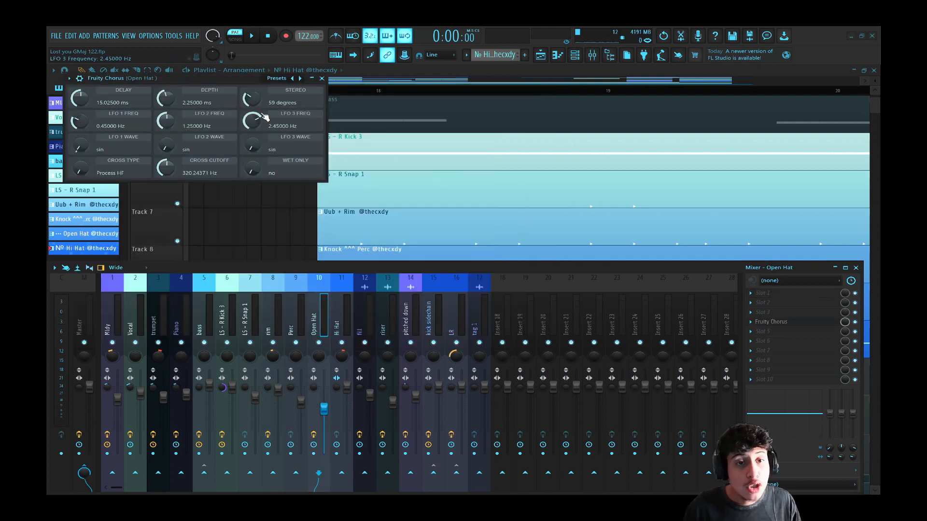
- Inspect and close the open hat's Fruity Chorus, and look over the drum clips in the playlist
{"action": "left_click_drag", "start_coordinate": [203, 79], "coordinate": [241, 102]}
{"action": "left_click", "coordinate": [361, 102]}
{"action": "scroll", "coordinate": [387, 208], "scroll_direction": "down", "scroll_amount": 5}
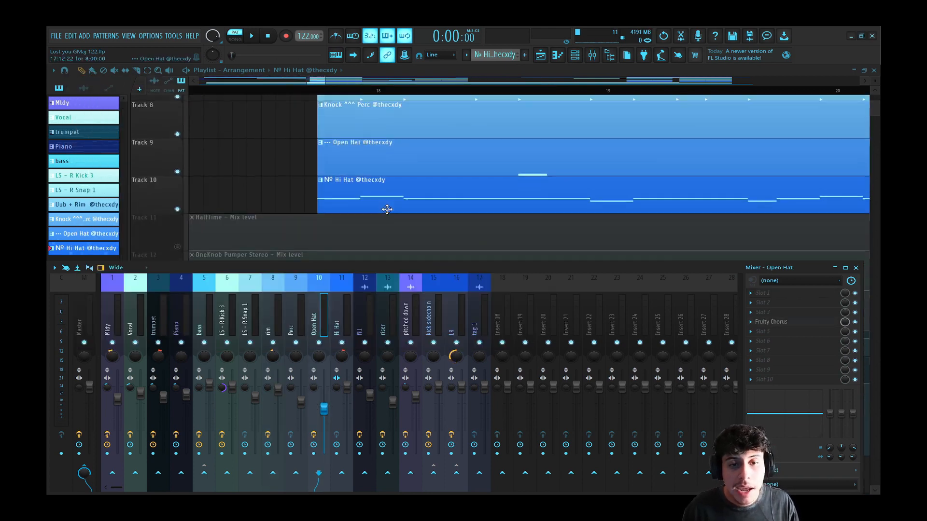
{"action": "scroll", "coordinate": [385, 203], "scroll_direction": "up", "scroll_amount": 1}
{"action": "scroll", "coordinate": [388, 200], "scroll_direction": "down", "scroll_amount": 1}
{"action": "scroll", "coordinate": [435, 212], "scroll_direction": "up", "scroll_amount": 6}
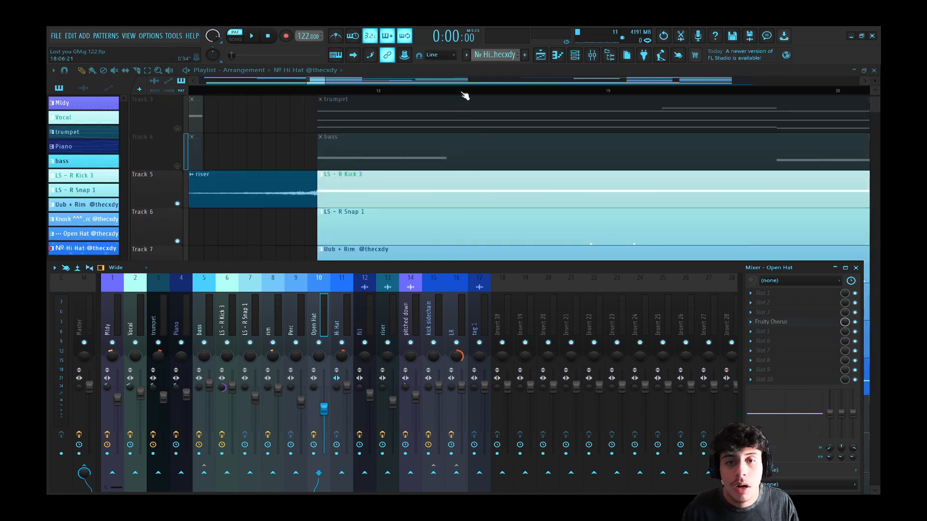
{"action": "scroll", "coordinate": [466, 94], "scroll_direction": "down", "scroll_amount": 4}
{"action": "scroll", "coordinate": [472, 147], "scroll_direction": "down", "scroll_amount": 2}
- Check the hi-hat and snap mixer channels for effects, and close the mixer
{"action": "left_click", "coordinate": [340, 310]}
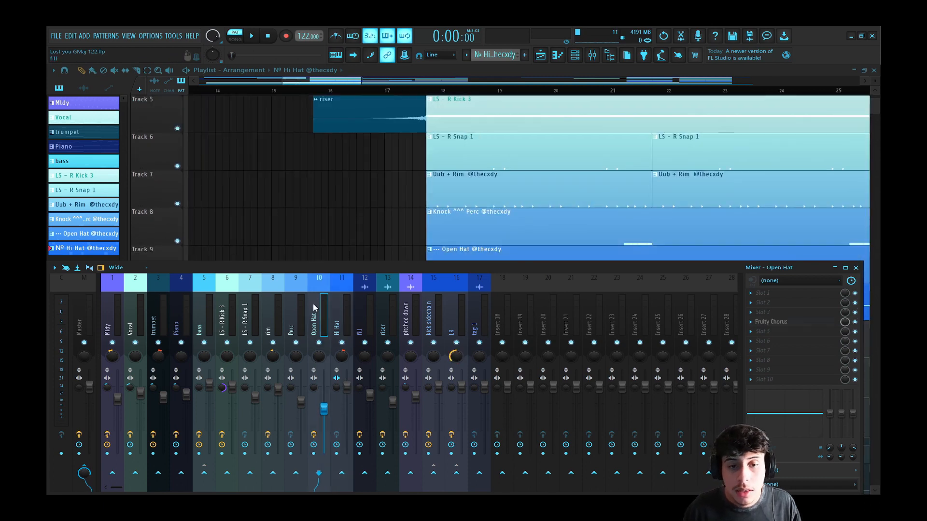
{"action": "left_click", "coordinate": [250, 319]}
{"action": "scroll", "coordinate": [386, 202], "scroll_direction": "up", "scroll_amount": 4}
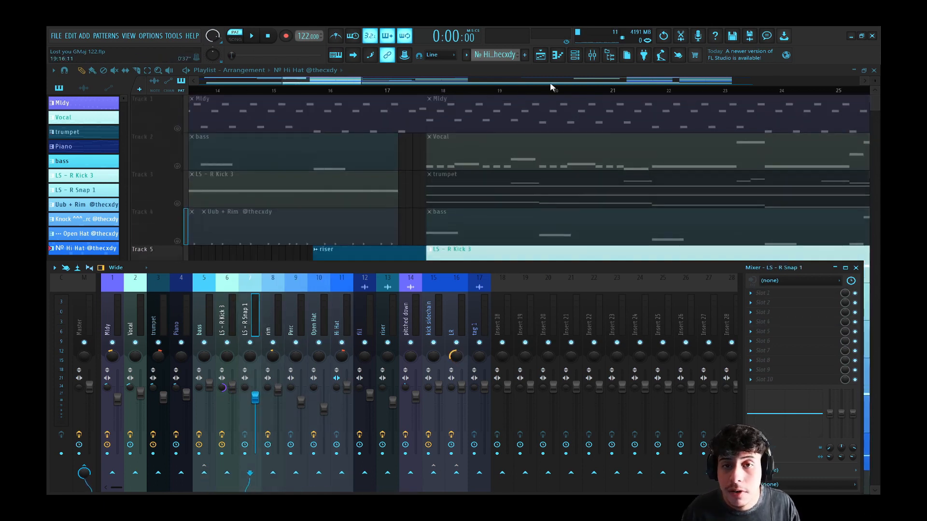
{"action": "left_click", "coordinate": [592, 55]}
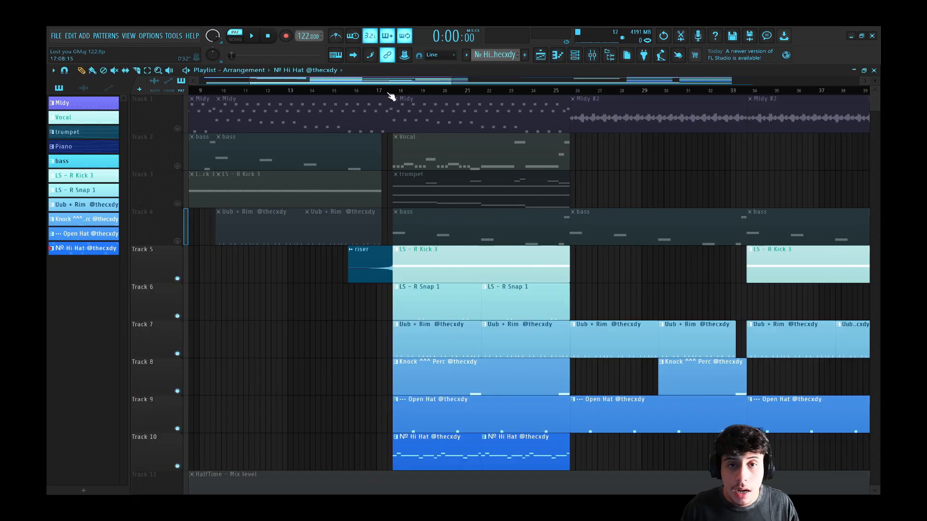
- Move the playback position to the start of the full drum section after bar 17, and bring back all muted tracks
{"action": "left_click", "coordinate": [391, 92]}
{"action": "scroll", "coordinate": [410, 92], "scroll_direction": "up", "scroll_amount": 3}
{"action": "scroll", "coordinate": [413, 94], "scroll_direction": "up", "scroll_amount": 2}
{"action": "scroll", "coordinate": [439, 169], "scroll_direction": "down", "scroll_amount": 3}
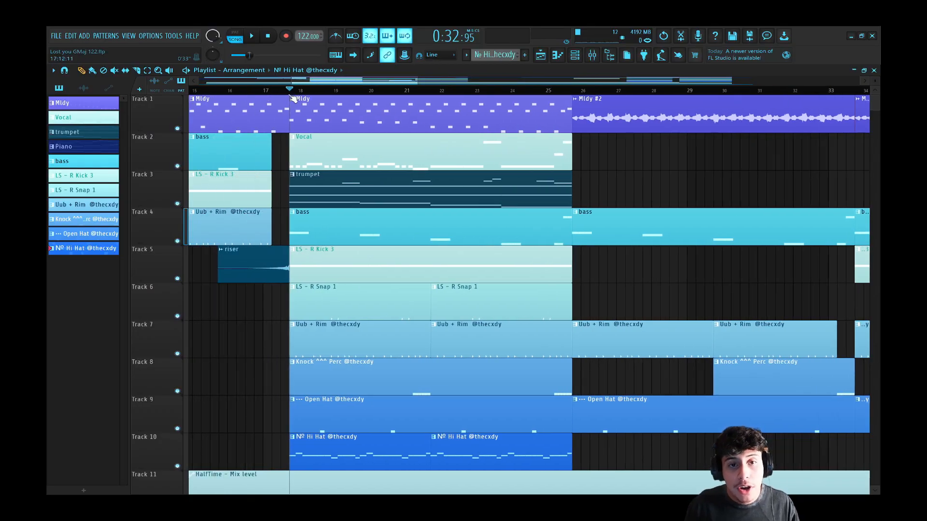
- Examine the gap before the drop where the bass, kick and rim cut out, and select the riser on Track 5
{"action": "scroll", "coordinate": [291, 97], "scroll_direction": "up", "scroll_amount": 3}
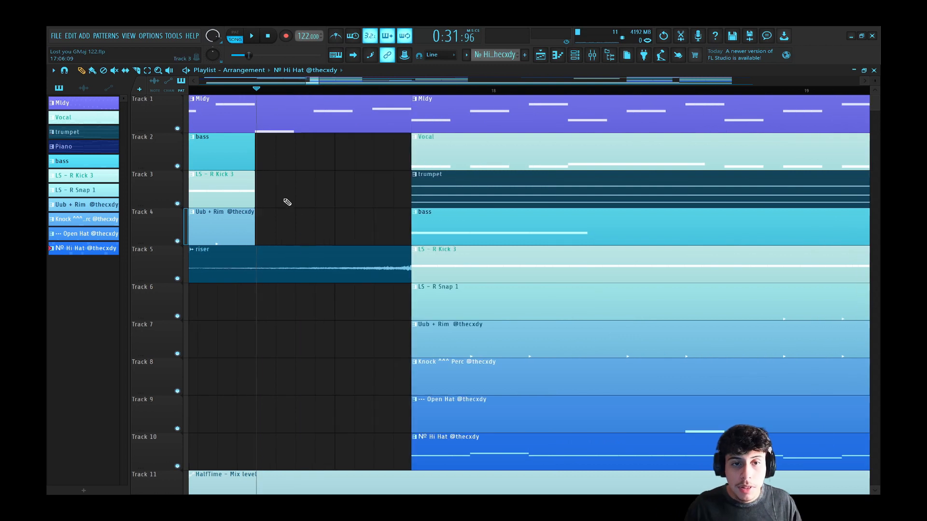
{"action": "left_click_drag", "start_coordinate": [302, 170], "coordinate": [334, 285]}
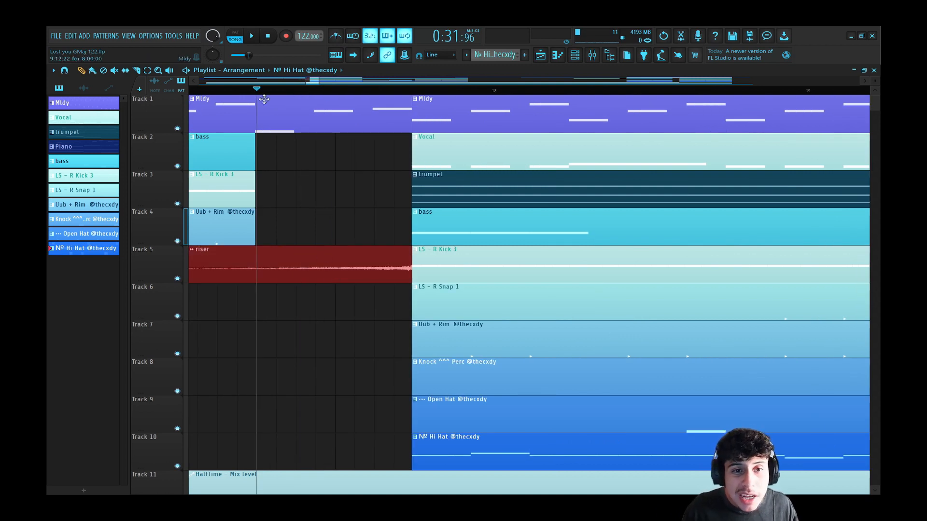
{"action": "scroll", "coordinate": [269, 98], "scroll_direction": "down", "scroll_amount": 6}
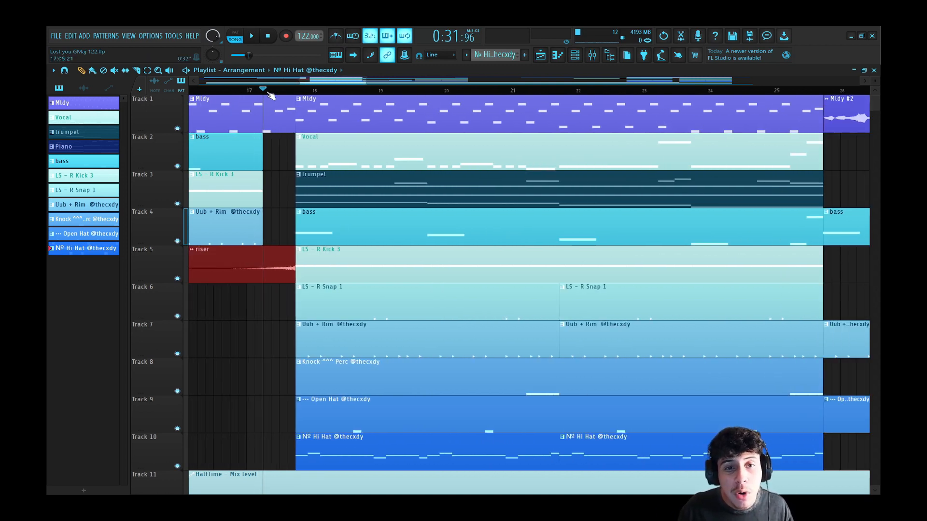
- Play the drop with all tracks enabled, and look over the following section built on the Mldy #2 audio
{"action": "left_click", "coordinate": [288, 325]}
{"action": "key", "text": "space"}
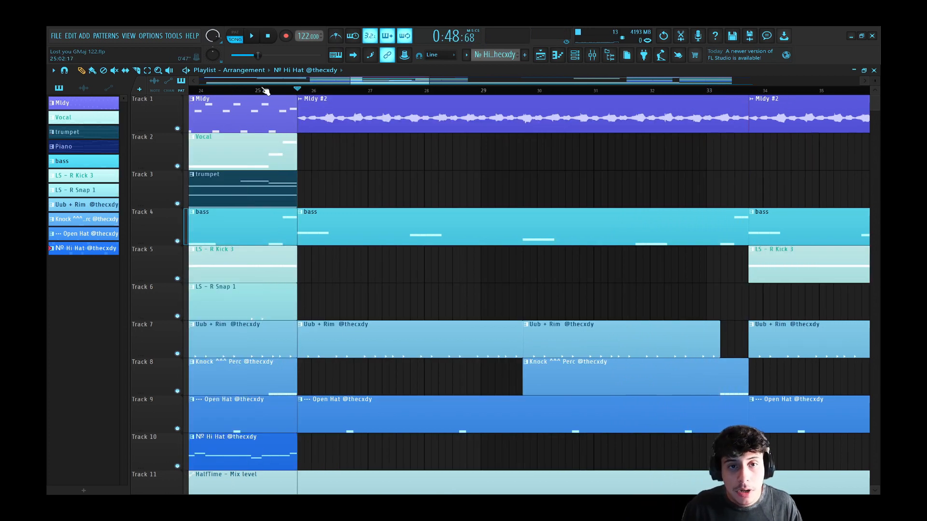
{"action": "scroll", "coordinate": [318, 96], "scroll_direction": "down", "scroll_amount": 1}
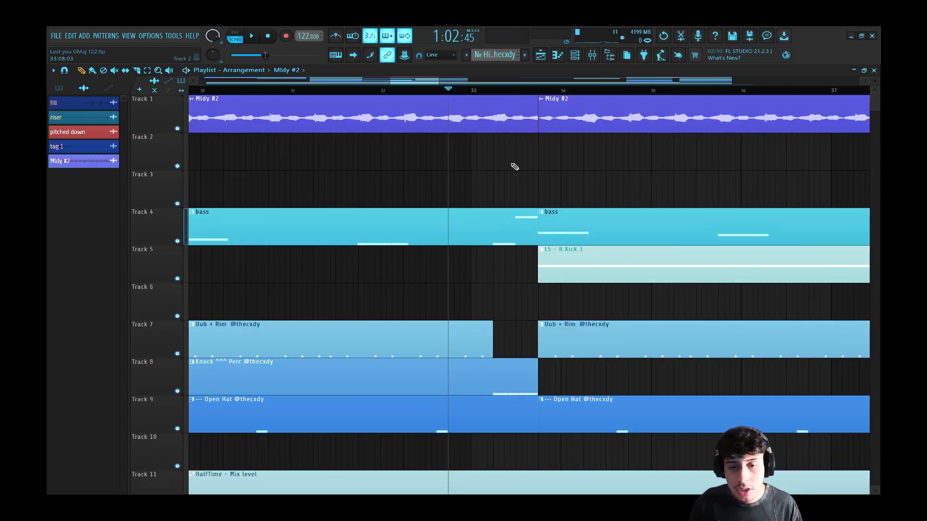
- Highlight the Knock Perc clip before bar 34, clear the selection, and play the transition into the following section
{"action": "left_click_drag", "start_coordinate": [505, 411], "coordinate": [465, 362]}
{"action": "left_click", "coordinate": [519, 368], "text": "ctrl"}
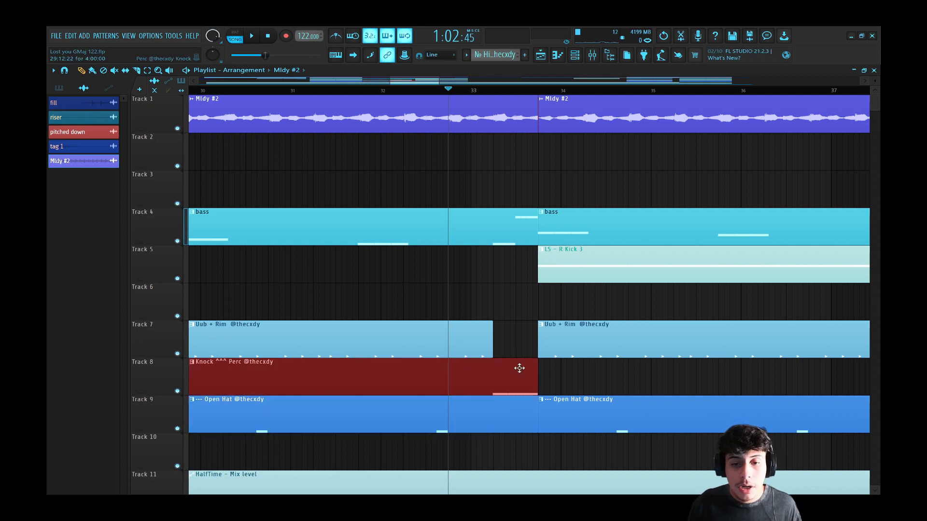
{"action": "left_click", "coordinate": [622, 164], "text": "ctrl"}
{"action": "key", "text": "space"}
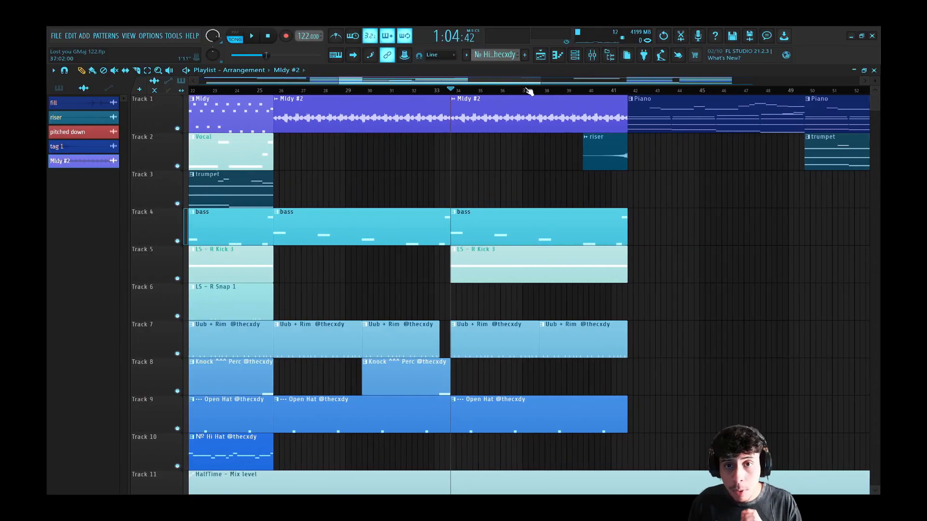
- Play the second Mldy #2 section where the kick comes in, and move the playback position to bar 41
{"action": "scroll", "coordinate": [540, 94], "scroll_direction": "up", "scroll_amount": 2}
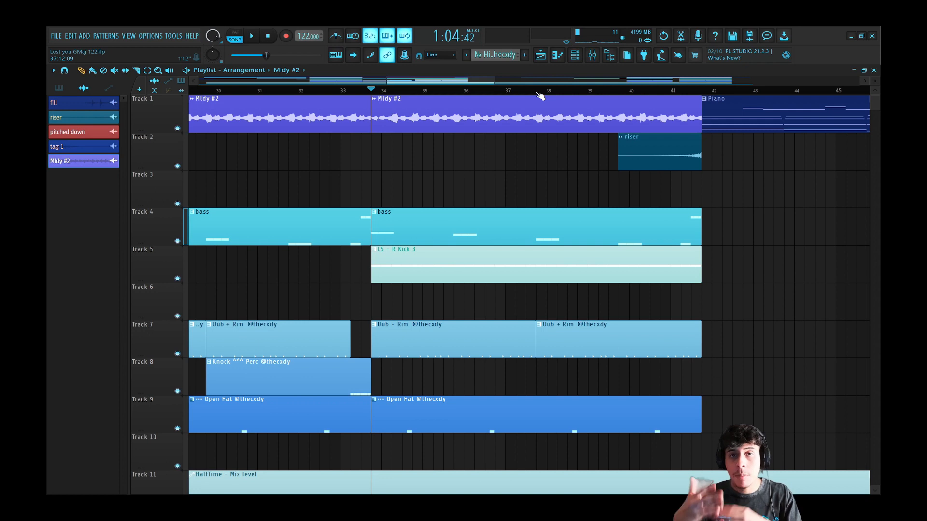
{"action": "scroll", "coordinate": [393, 94], "scroll_direction": "down", "scroll_amount": 3}
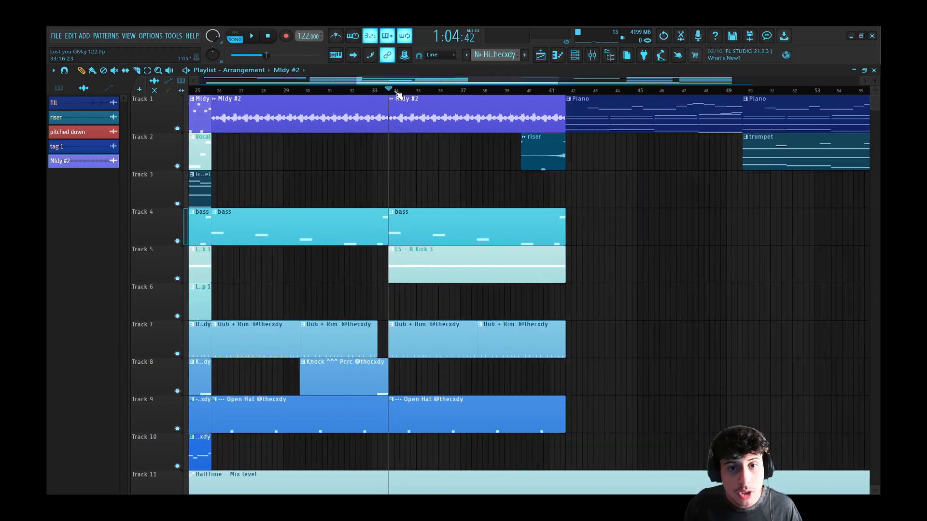
{"action": "key", "text": "space"}
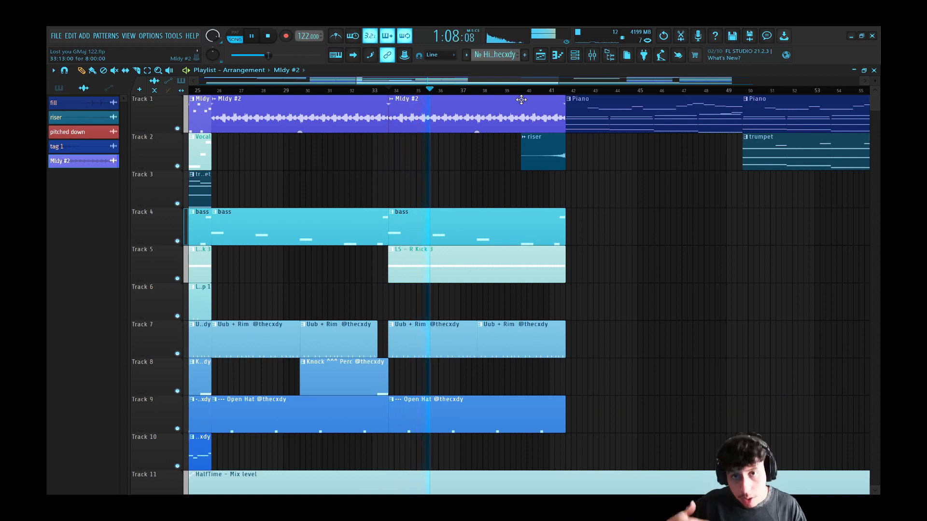
{"action": "scroll", "coordinate": [503, 90], "scroll_direction": "right", "scroll_amount": 2}
{"action": "left_click", "coordinate": [501, 90]}
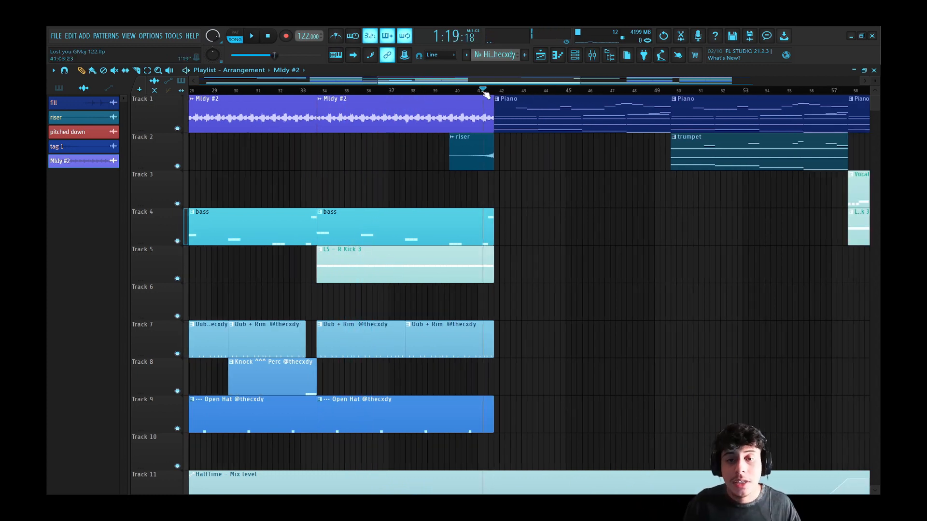
- Look over the piano, trumpet and vocal section after bar 41, and play the transition into the first Piano clip
{"action": "scroll", "coordinate": [482, 91], "scroll_direction": "down", "scroll_amount": 2}
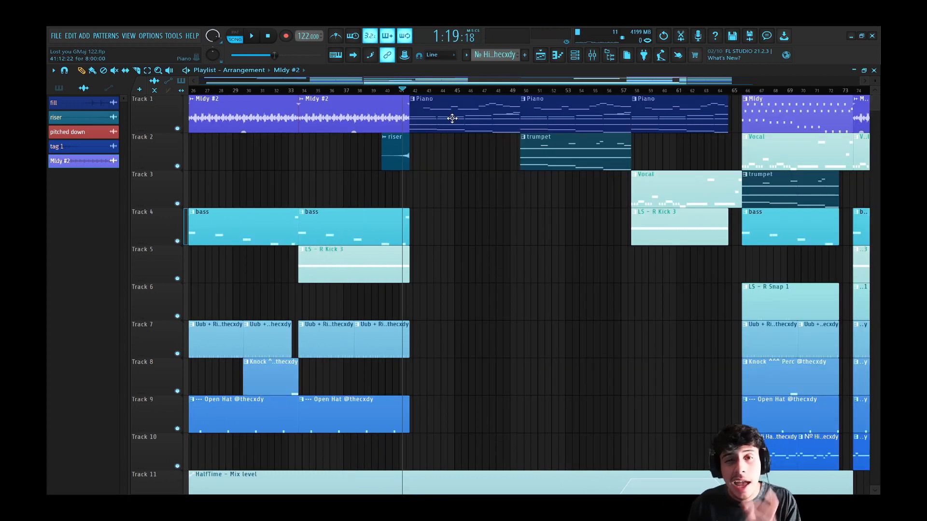
{"action": "scroll", "coordinate": [406, 92], "scroll_direction": "up", "scroll_amount": 3}
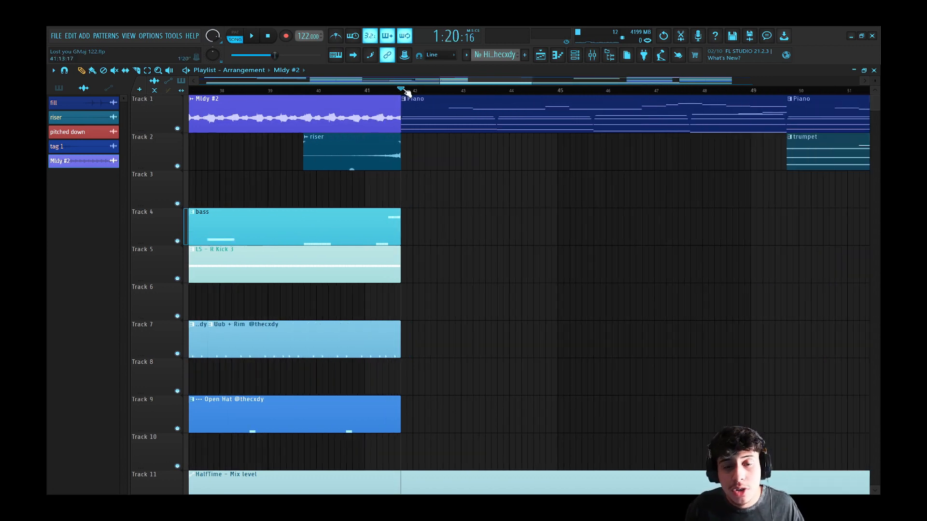
{"action": "scroll", "coordinate": [407, 93], "scroll_direction": "up", "scroll_amount": 2}
{"action": "left_click", "coordinate": [369, 93]}
{"action": "key", "text": "space"}
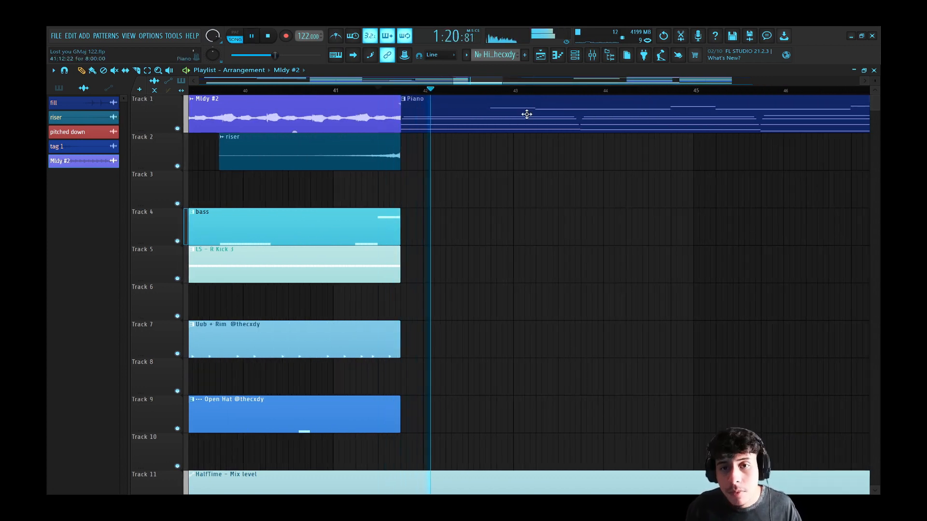
{"action": "scroll", "coordinate": [502, 90], "scroll_direction": "down", "scroll_amount": 3}
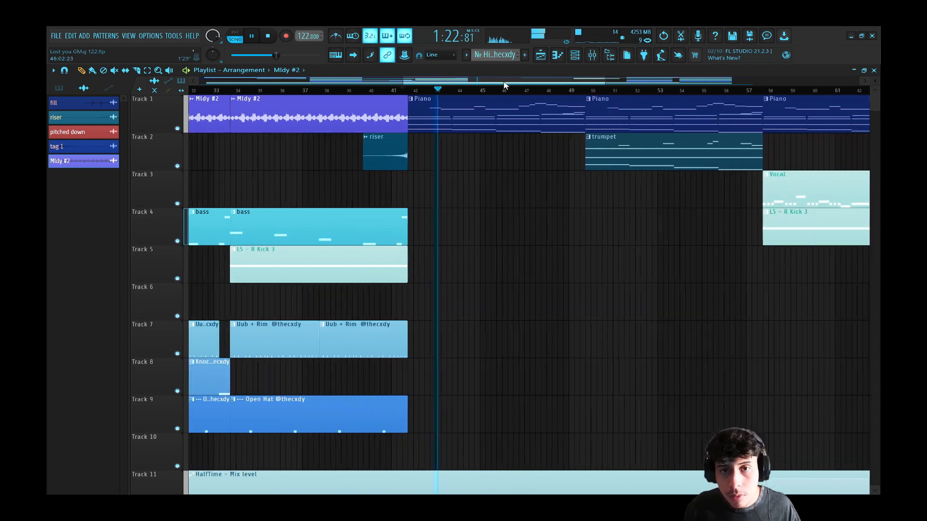
{"action": "key", "text": "space"}
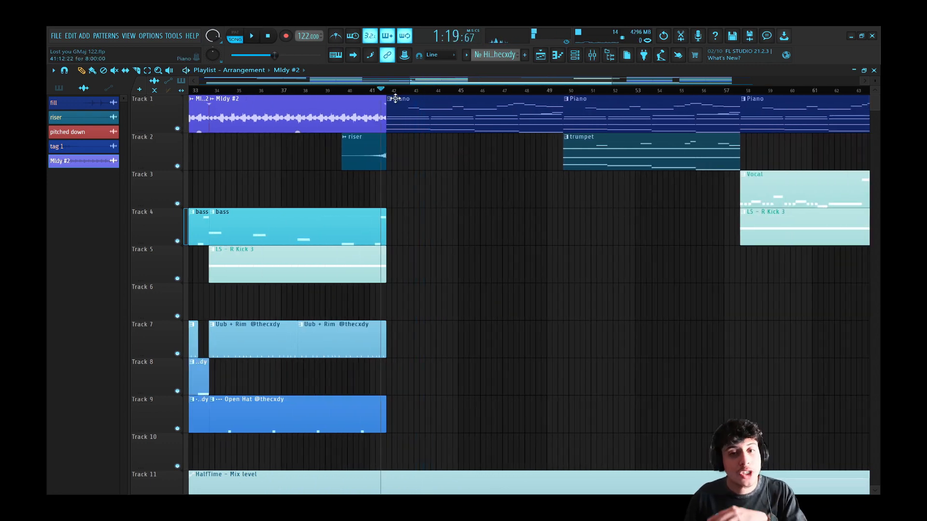
- Replay the riser build-up from bar 39 into the piano section
{"action": "key", "text": "space"}
{"action": "left_click", "coordinate": [338, 92]}
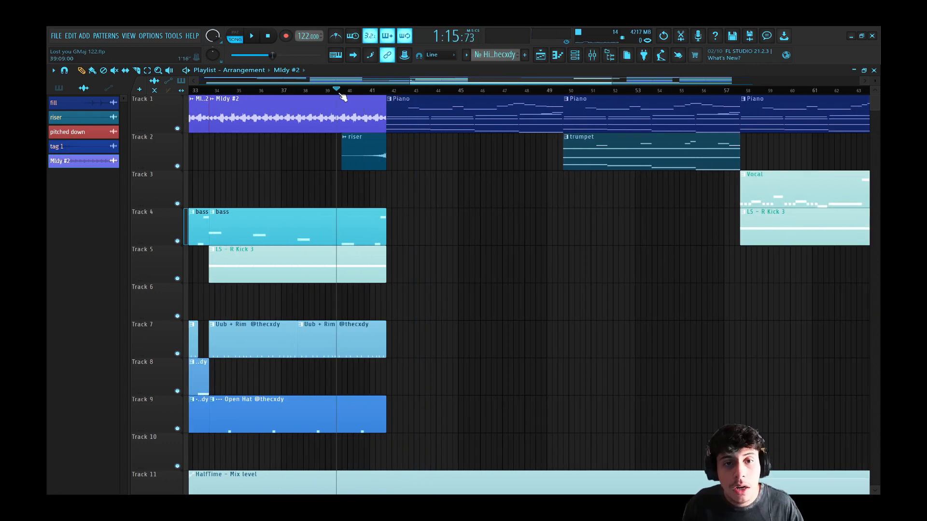
{"action": "key", "text": "space"}
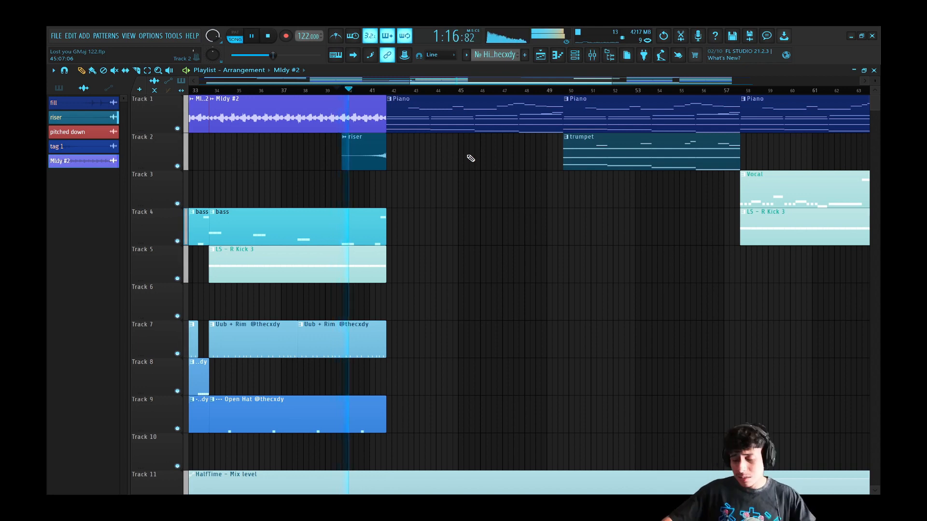
{"action": "key", "text": "space"}
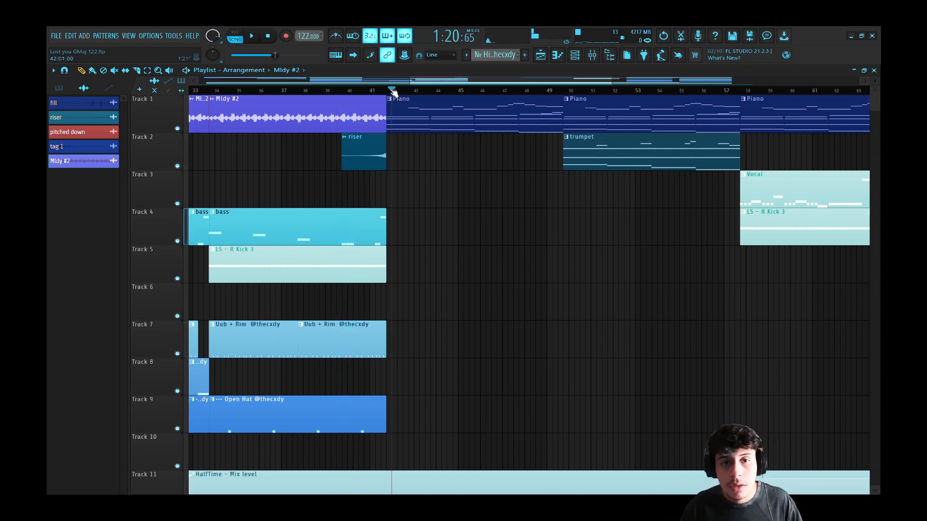
{"action": "key", "text": "space"}
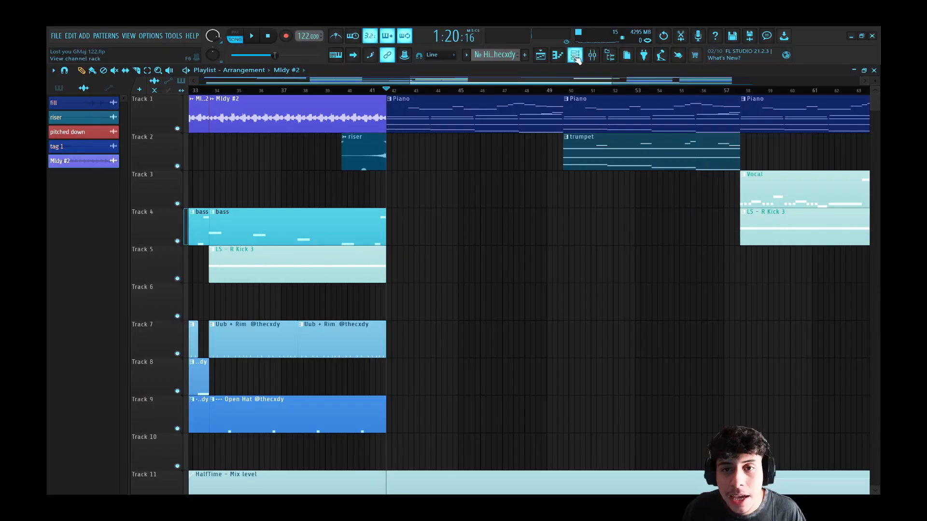
- Open the Piano channel's Keyscape instrument from the channel rack to check its preset, and close the plugin
{"action": "key", "text": "F6"}
{"action": "left_click", "coordinate": [141, 109]}
{"action": "left_click", "coordinate": [142, 126]}
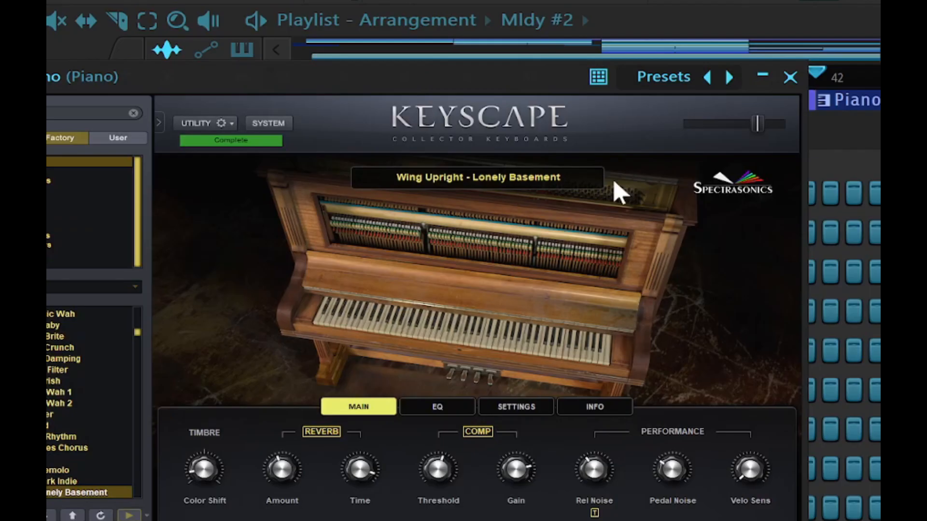
{"action": "left_click", "coordinate": [790, 77]}
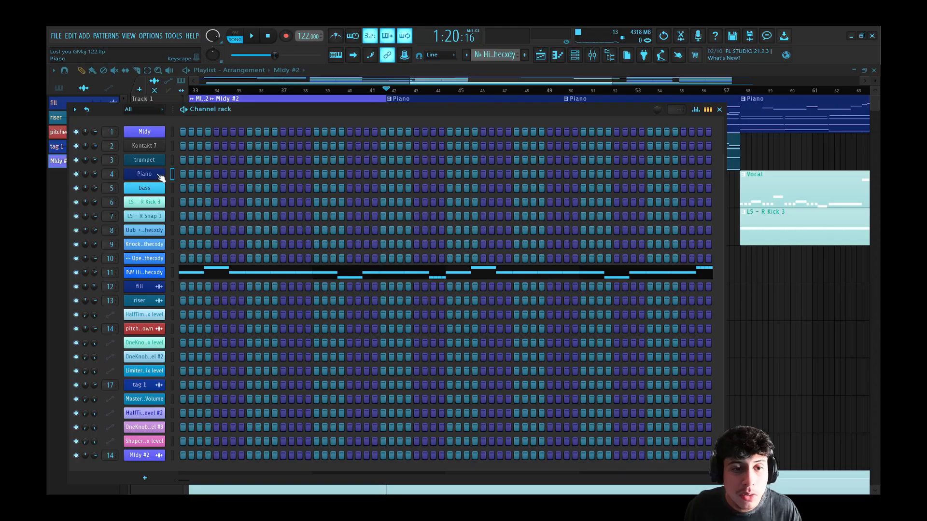
- Open the Piano pattern's notes and highlight the sustained notes of all four chords
{"action": "left_click_drag", "start_coordinate": [164, 138], "coordinate": [271, 362]}
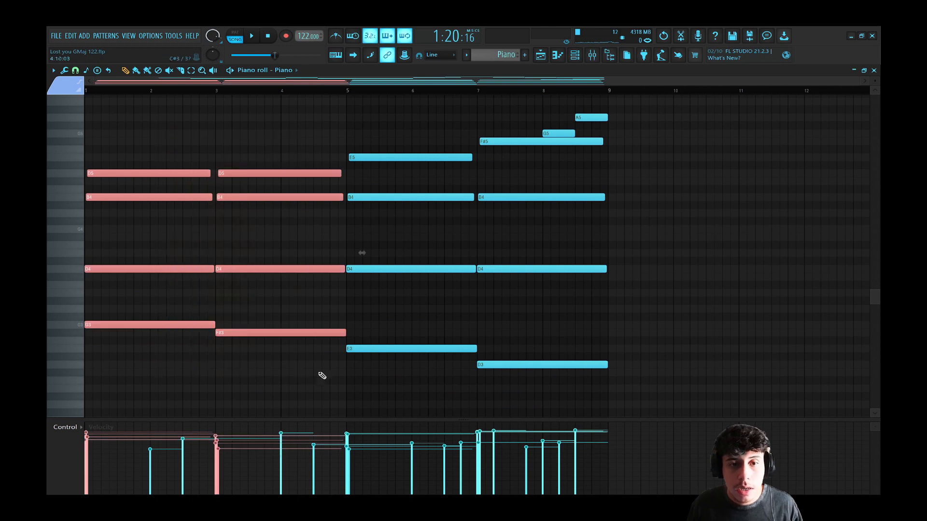
{"action": "scroll", "coordinate": [360, 342], "scroll_direction": "up", "scroll_amount": 2}
{"action": "left_click_drag", "start_coordinate": [397, 191], "coordinate": [431, 426]}
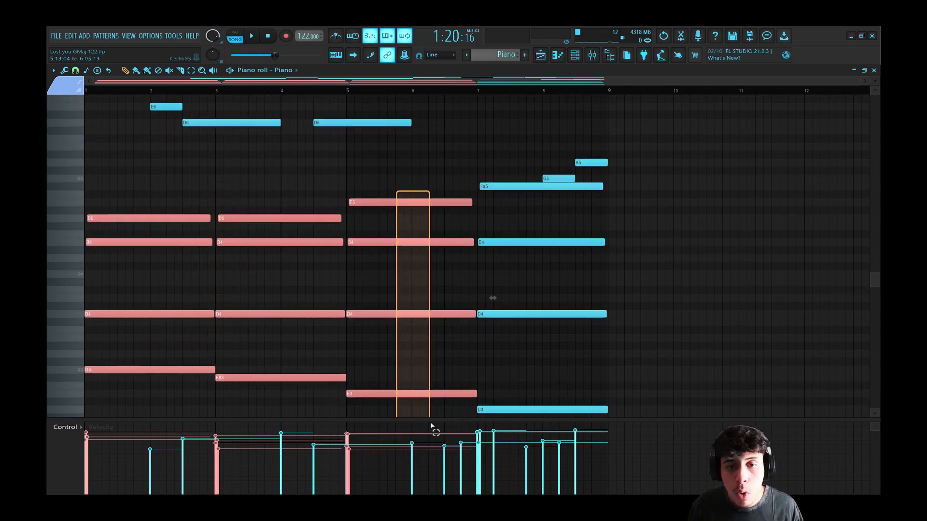
{"action": "left_click_drag", "start_coordinate": [479, 155], "coordinate": [509, 425]}
{"action": "scroll", "coordinate": [479, 311], "scroll_direction": "down", "scroll_amount": 2}
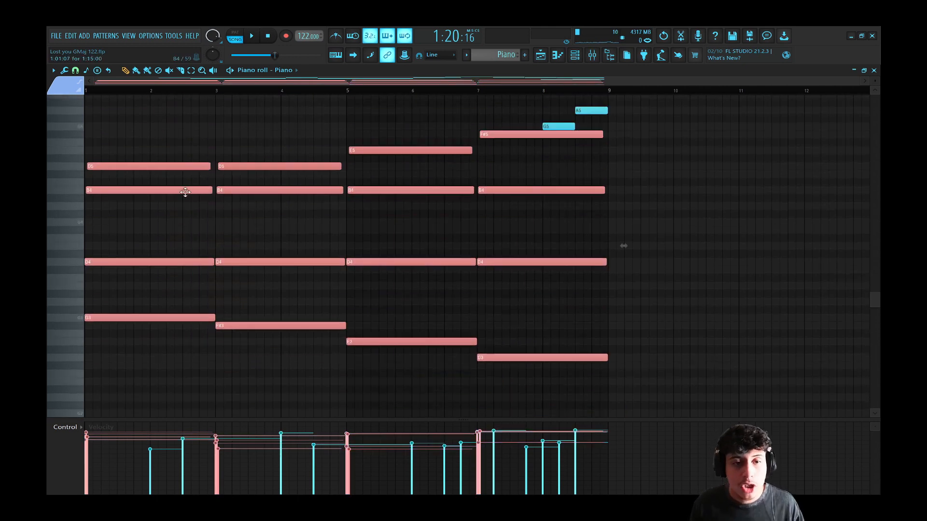
- Highlight the top notes of the four chords, single out the repeated B4 row beneath them, and clear the selection
{"action": "left_click", "coordinate": [189, 235], "text": "ctrl"}
{"action": "left_click_drag", "start_coordinate": [187, 162], "coordinate": [263, 179]}
{"action": "left_click_drag", "start_coordinate": [377, 144], "coordinate": [392, 158]}
{"action": "left_click", "coordinate": [500, 134], "text": "ctrl+shift"}
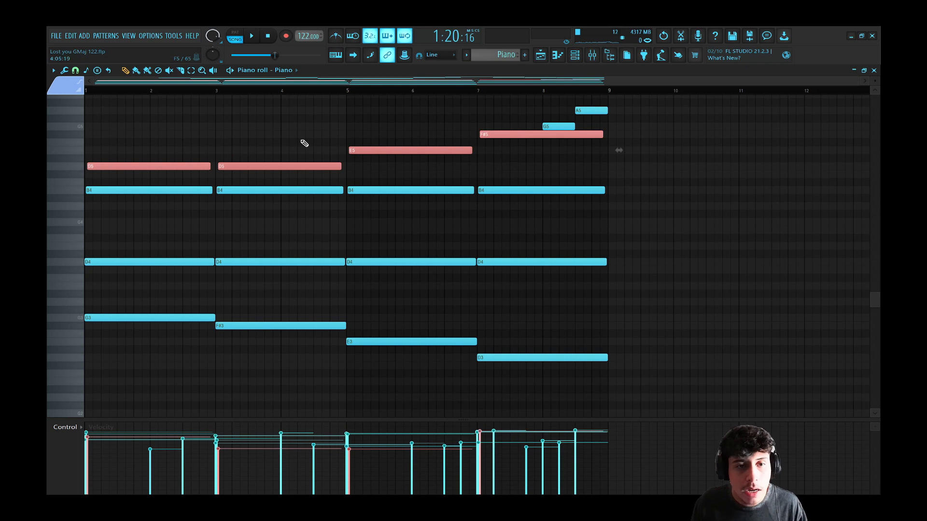
{"action": "left_click", "coordinate": [301, 141], "text": "ctrl"}
{"action": "left_click_drag", "start_coordinate": [207, 160], "coordinate": [556, 211]}
{"action": "left_click", "coordinate": [213, 178], "text": "ctrl"}
{"action": "left_click", "coordinate": [523, 217], "text": "ctrl"}
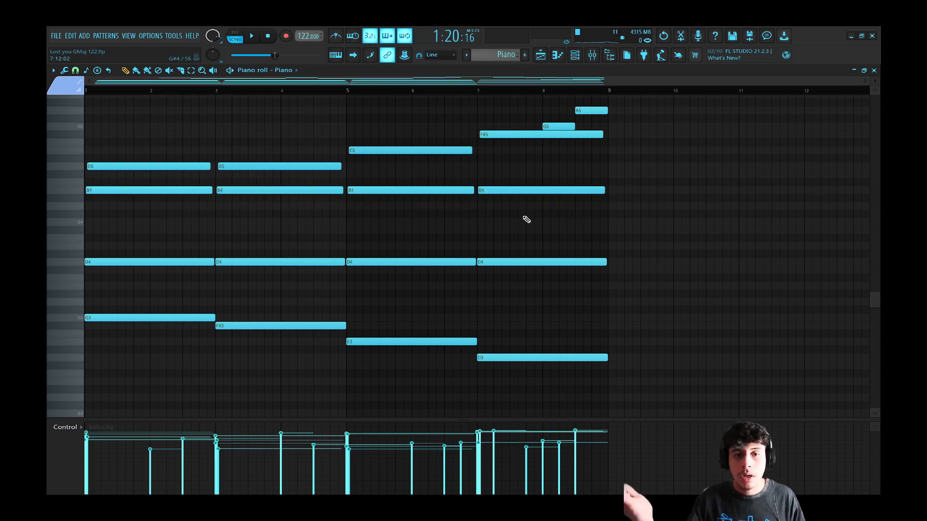
- Highlight the high melody notes above the piano chords, clear the selection, and play the pattern
{"action": "scroll", "coordinate": [523, 217], "scroll_direction": "up", "scroll_amount": 5}
{"action": "left_click_drag", "start_coordinate": [143, 111], "coordinate": [606, 141]}
{"action": "scroll", "coordinate": [401, 217], "scroll_direction": "up", "scroll_amount": 1}
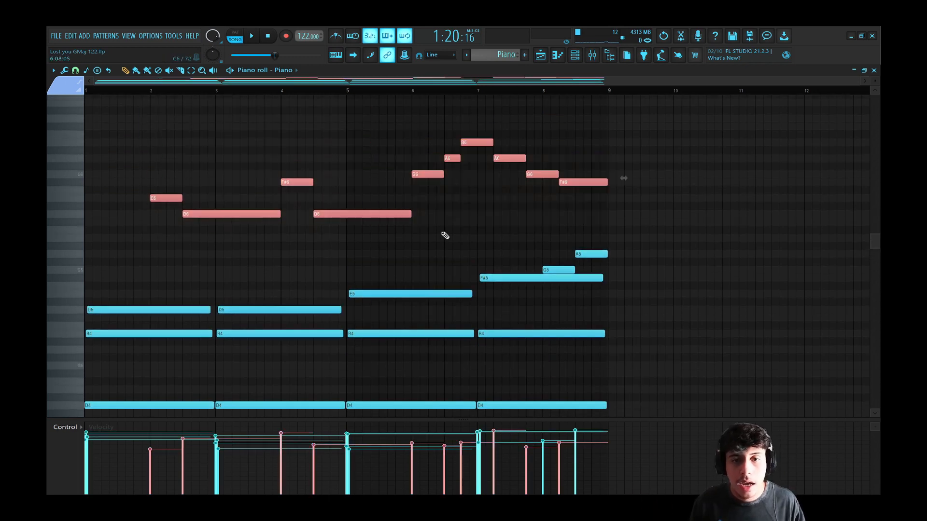
{"action": "left_click", "coordinate": [445, 235], "text": "ctrl"}
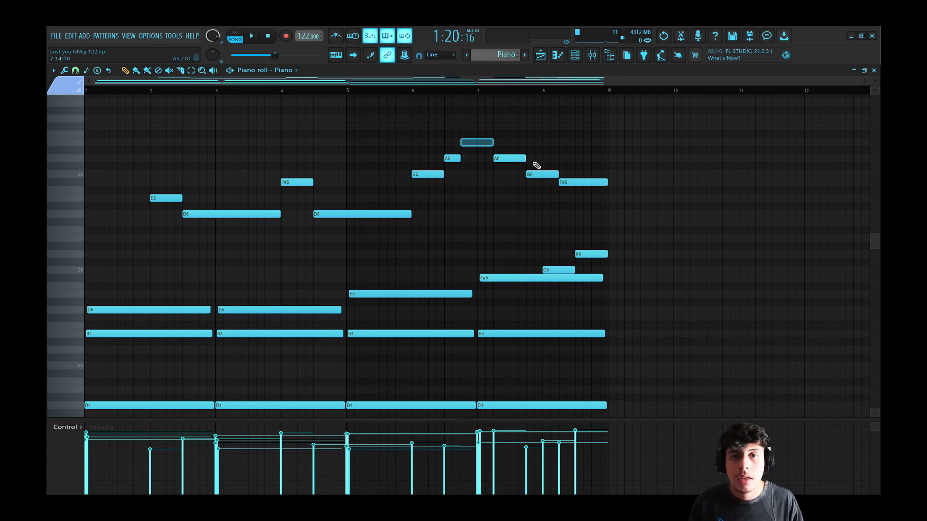
{"action": "key", "text": "space"}
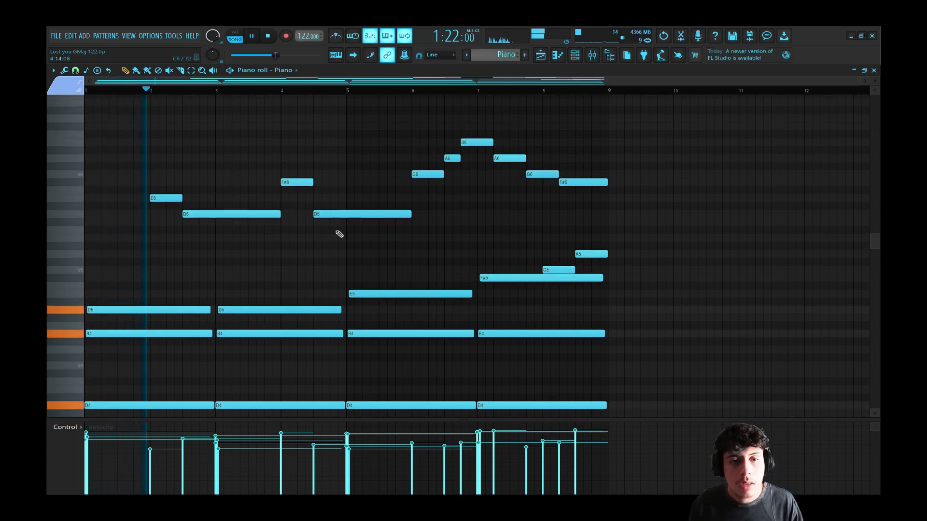
{"action": "scroll", "coordinate": [350, 239], "scroll_direction": "down", "scroll_amount": 2}
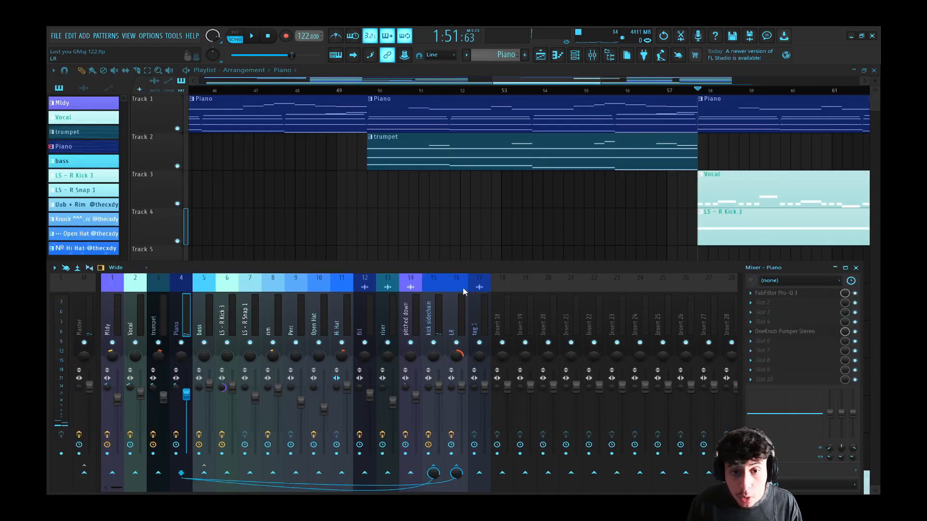
- Inspect the effects on the kick sidechain mixer channel, and look over the piano, trumpet and vocal sections of the arrangement
{"action": "left_click", "coordinate": [443, 309]}
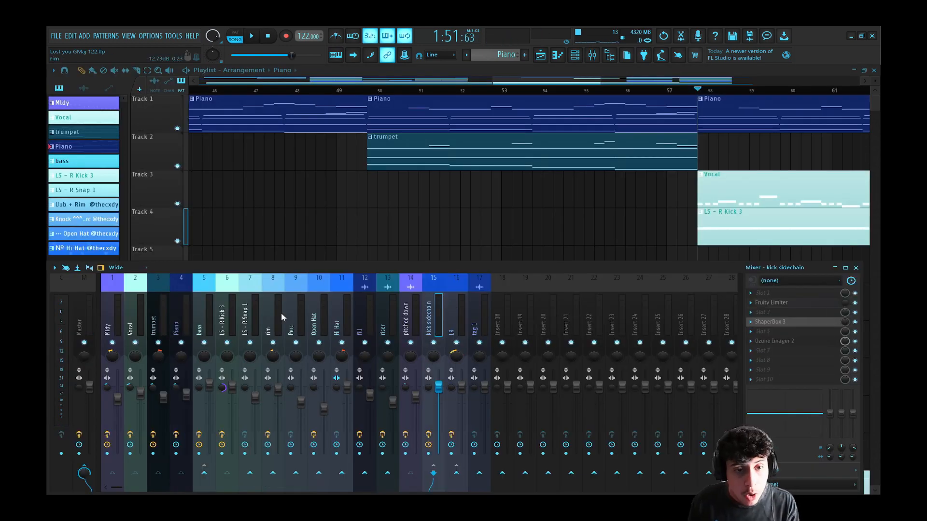
{"action": "left_click", "coordinate": [591, 55]}
{"action": "scroll", "coordinate": [579, 98], "scroll_direction": "down", "scroll_amount": 2}
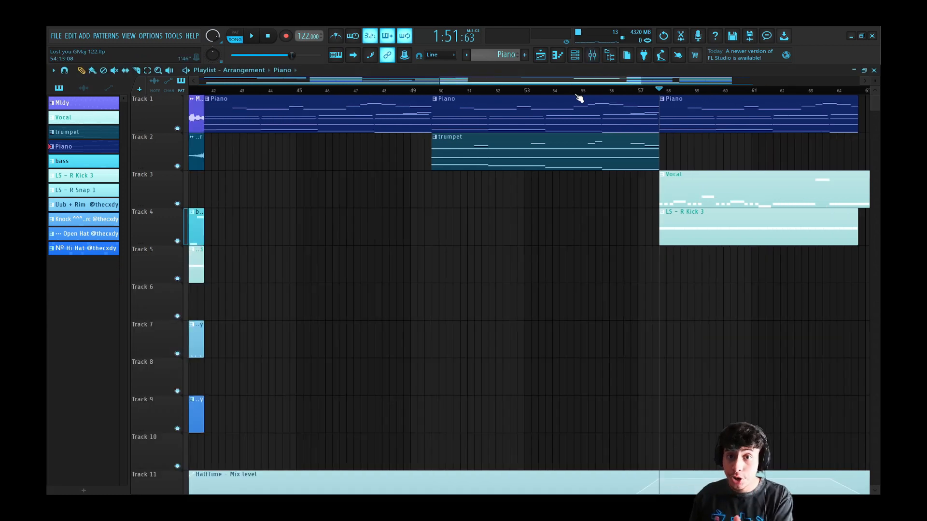
{"action": "scroll", "coordinate": [579, 99], "scroll_direction": "down", "scroll_amount": 4}
{"action": "scroll", "coordinate": [606, 92], "scroll_direction": "up", "scroll_amount": 4}
{"action": "scroll", "coordinate": [477, 102], "scroll_direction": "up", "scroll_amount": 3}
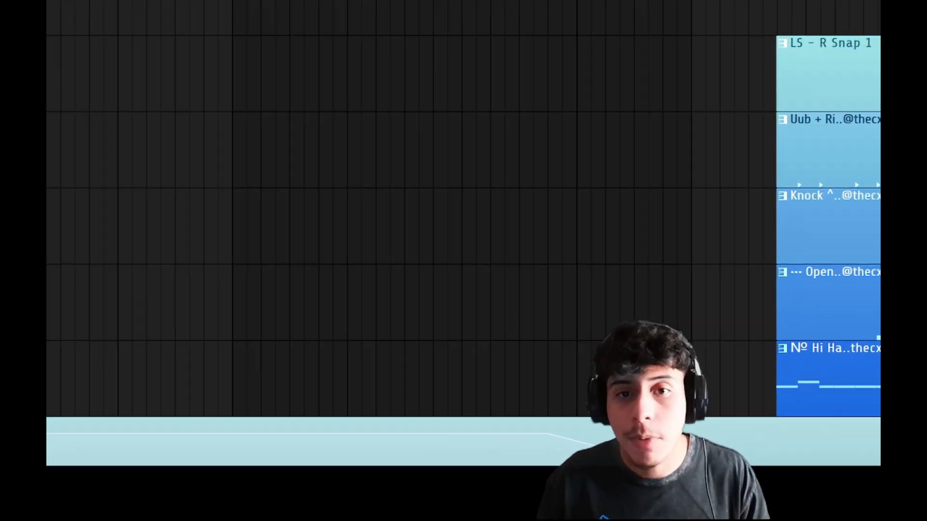
{"action": "scroll", "coordinate": [491, 100], "scroll_direction": "up", "scroll_amount": 1}
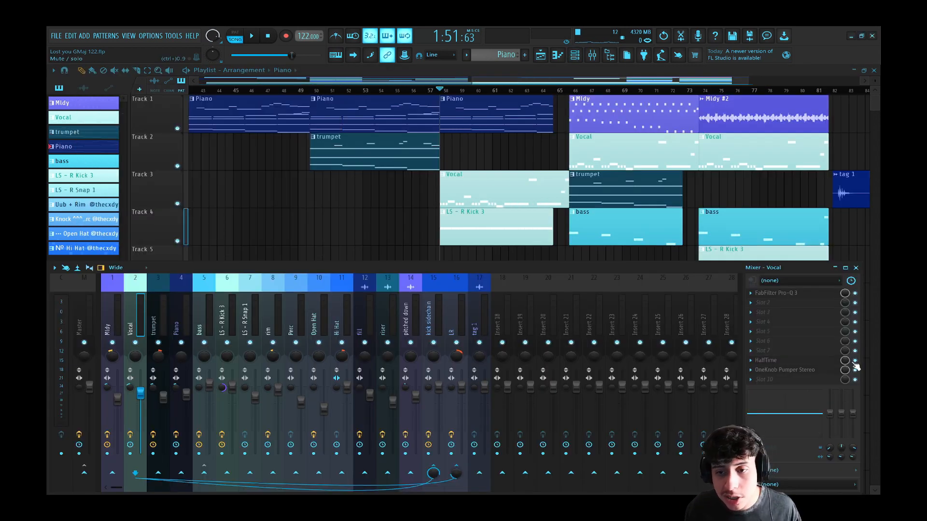
- Bypass the HalfTime effect on the Vocal mixer channel and play the vocal section from bar 57
{"action": "left_click", "coordinate": [855, 361]}
{"action": "key", "text": "space"}
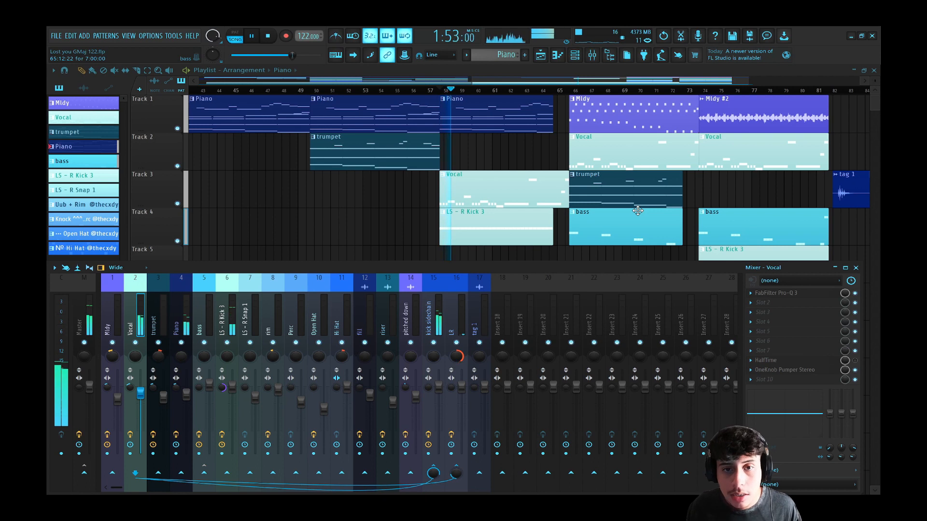
{"action": "key", "text": "space"}
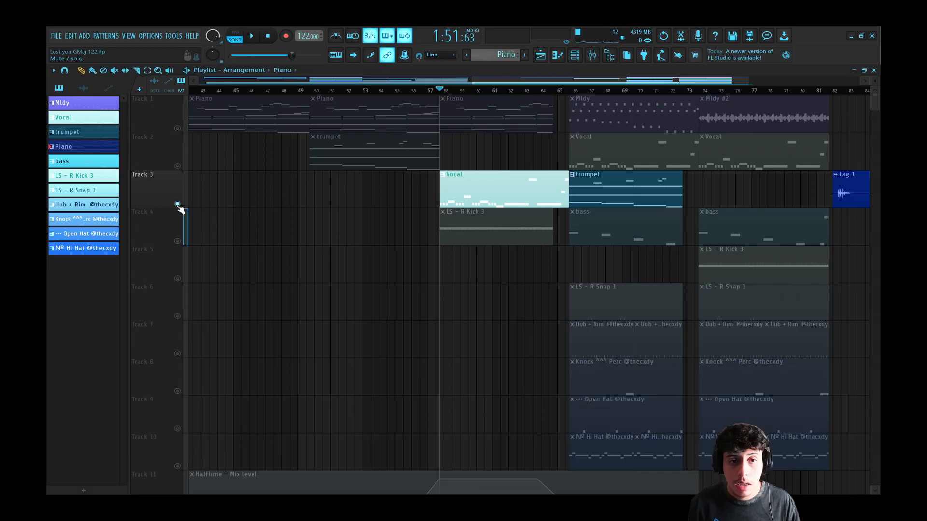
- Review the HalfTime and OneKnob Pumper mix level automation, play the soloed Vocal clip on Track 3, and reopen the mixer
{"action": "scroll", "coordinate": [288, 246], "scroll_direction": "down", "scroll_amount": 3}
{"action": "scroll", "coordinate": [622, 294], "scroll_direction": "up", "scroll_amount": 2}
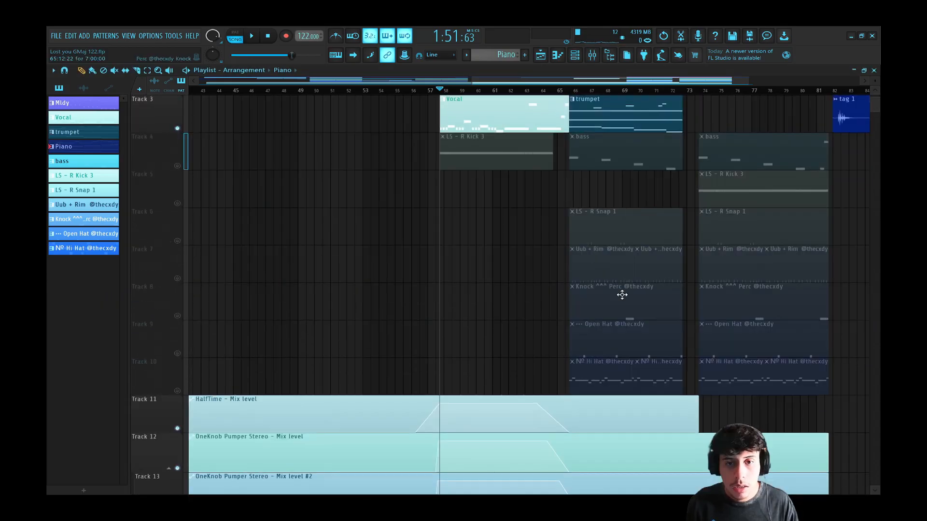
{"action": "scroll", "coordinate": [622, 295], "scroll_direction": "up", "scroll_amount": 2}
{"action": "key", "text": "space"}
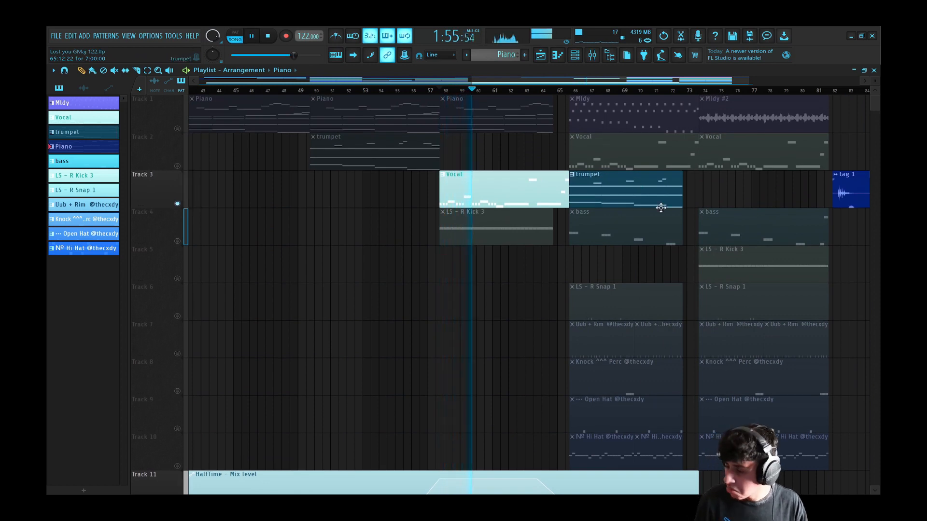
{"action": "key", "text": "space"}
{"action": "key", "text": "F9"}
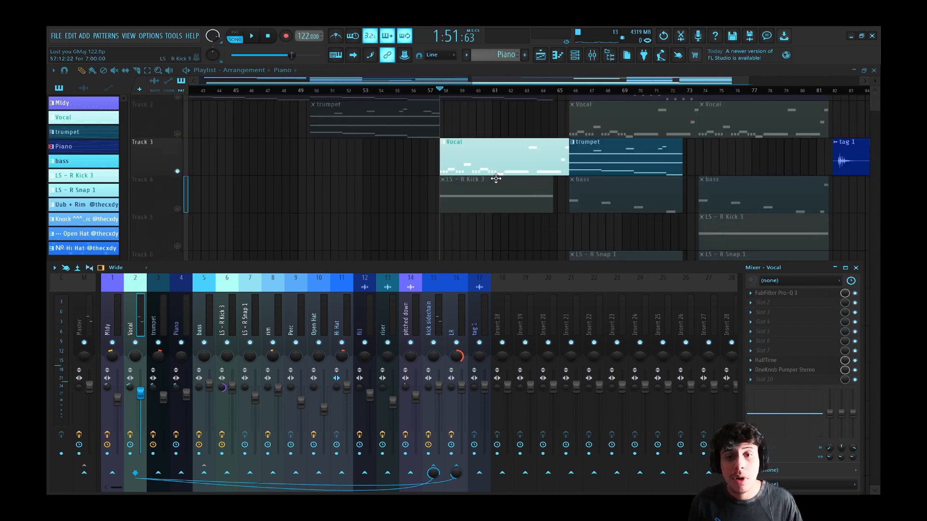
- Unmute Tracks 4, 1 and 2, and play the vocal section from bar 57 with the piano and kick
{"action": "left_click", "coordinate": [177, 241]}
{"action": "left_click", "coordinate": [178, 128]}
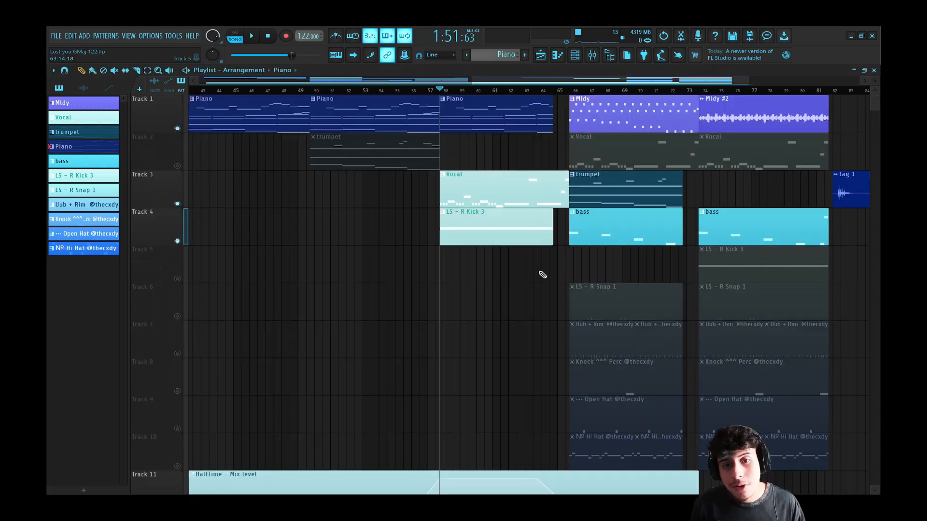
{"action": "left_click", "coordinate": [177, 166]}
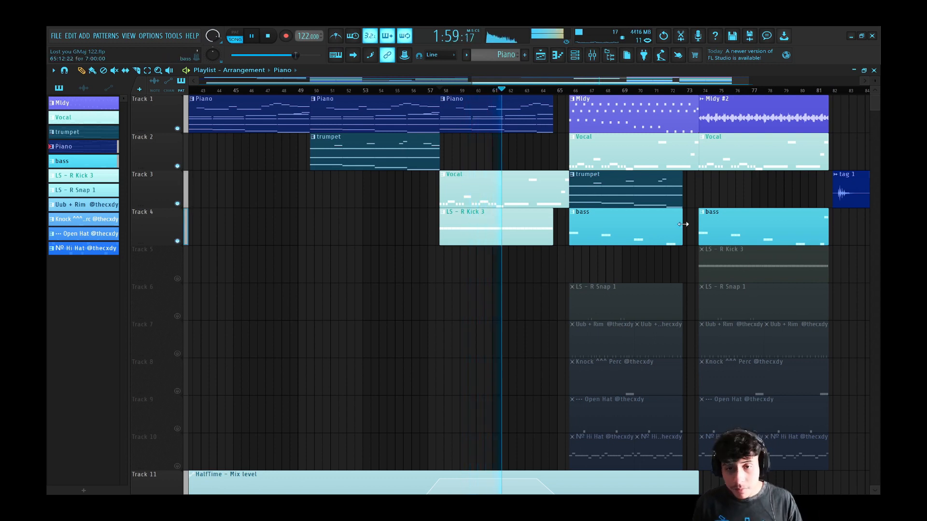
{"action": "key", "text": "space"}
- Highlight the final drop's clips across Tracks 1 to 10, clear the selection, and play the transition from just before bar 65
{"action": "left_click_drag", "start_coordinate": [528, 102], "coordinate": [702, 454]}
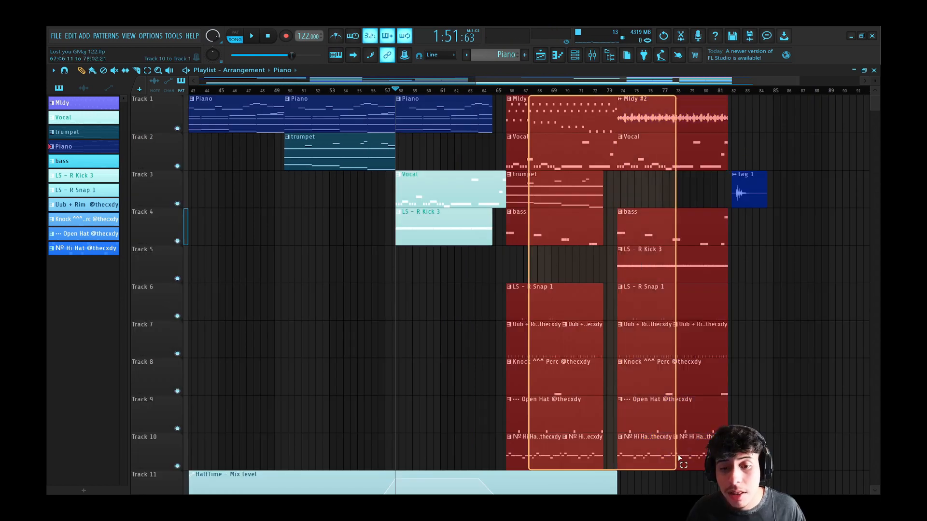
{"action": "left_click", "coordinate": [797, 396], "text": "ctrl"}
{"action": "left_click", "coordinate": [414, 88]}
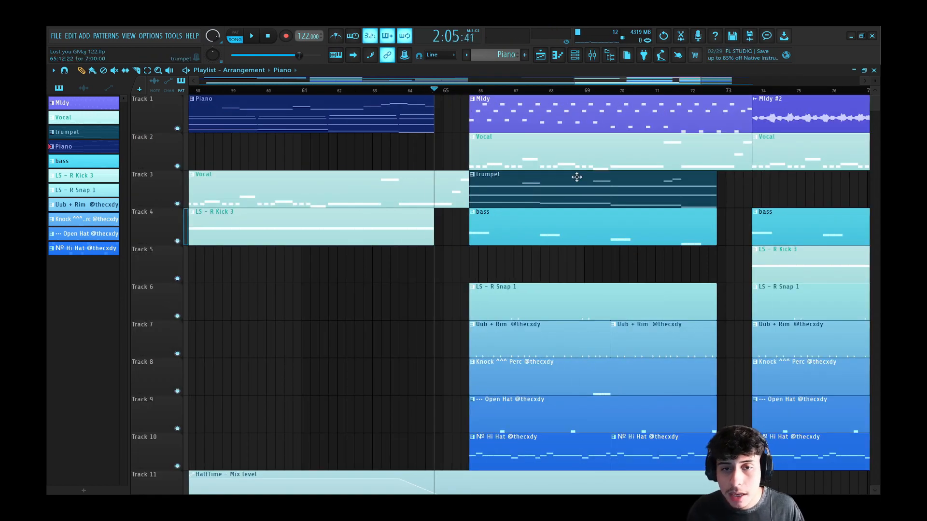
{"action": "key", "text": "space"}
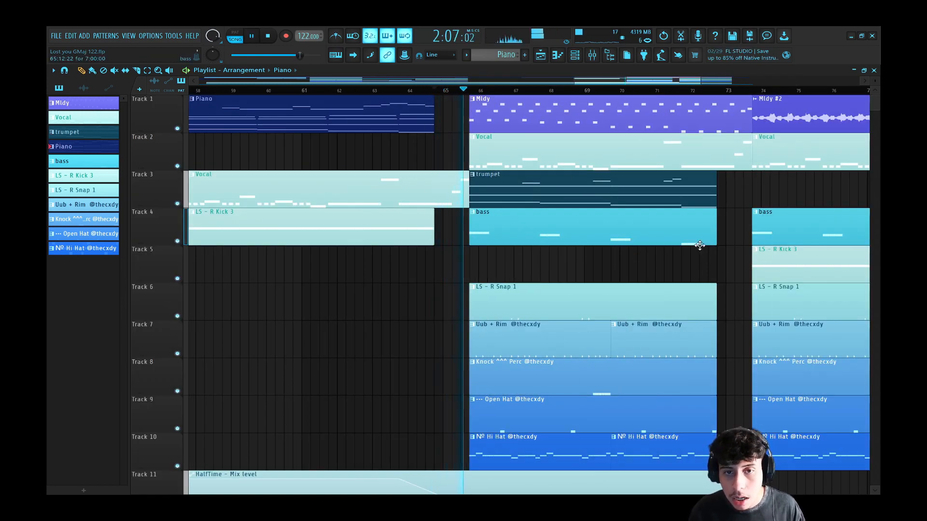
{"action": "key", "text": "space"}
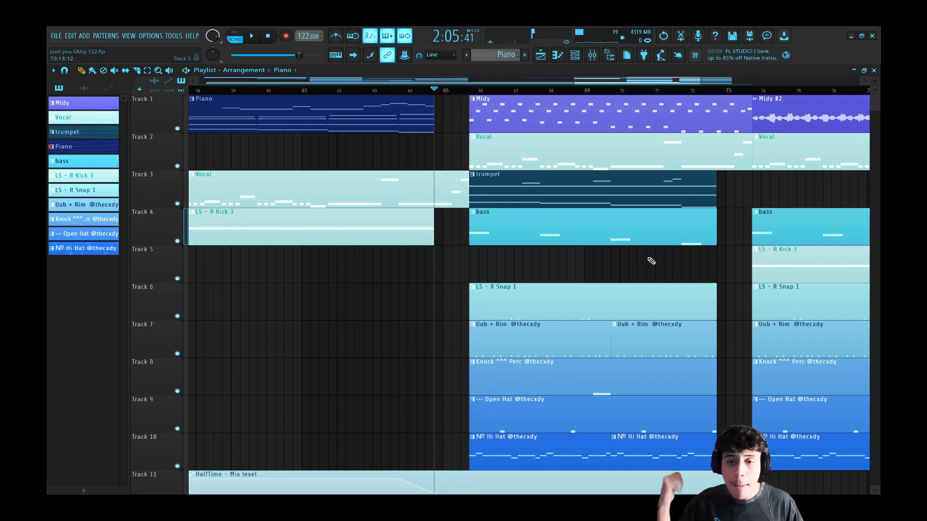
- Highlight the final drop's time range up to bar 82, clear it, and move the playhead to the drop's start
{"action": "left_click_drag", "start_coordinate": [467, 91], "coordinate": [637, 98]}
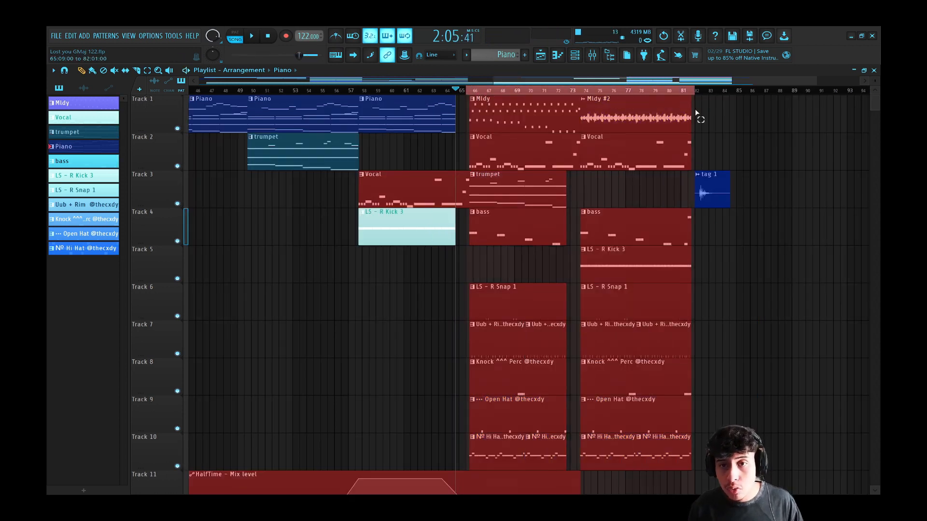
{"action": "left_click_drag", "start_coordinate": [695, 113], "coordinate": [695, 112]}
{"action": "scroll", "coordinate": [698, 92], "scroll_direction": "up", "scroll_amount": 5}
{"action": "scroll", "coordinate": [698, 91], "scroll_direction": "down", "scroll_amount": 3}
{"action": "left_click", "coordinate": [699, 90], "text": "ctrl"}
{"action": "left_click", "coordinate": [339, 91]}
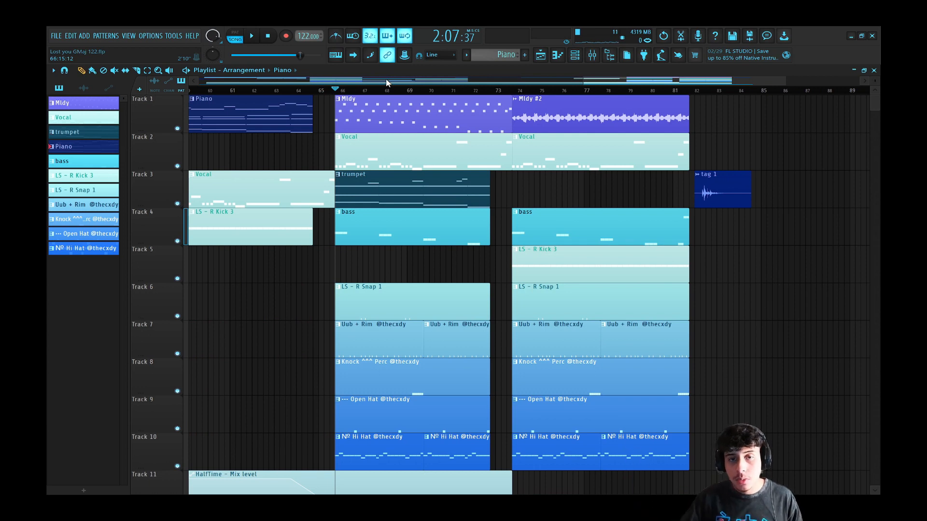
- Play the lead-in to the final drop from about bar 64 while reviewing the mix level automation on Tracks 11 to 14
{"action": "key", "text": "space"}
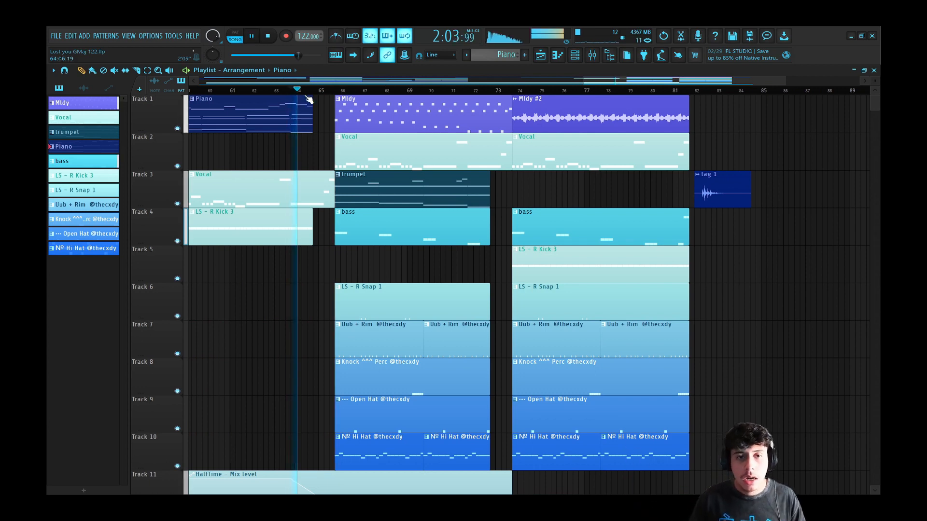
{"action": "scroll", "coordinate": [399, 317], "scroll_direction": "down", "scroll_amount": 5}
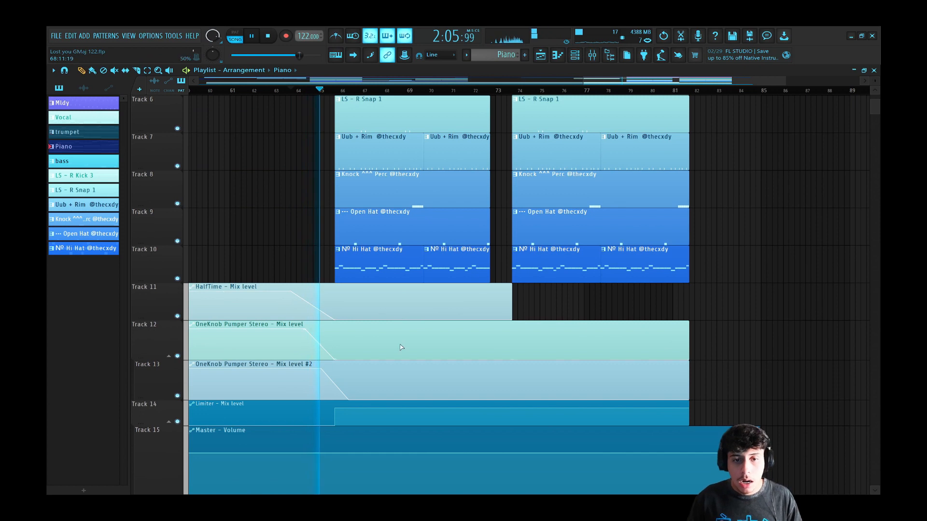
{"action": "scroll", "coordinate": [405, 362], "scroll_direction": "up", "scroll_amount": 5}
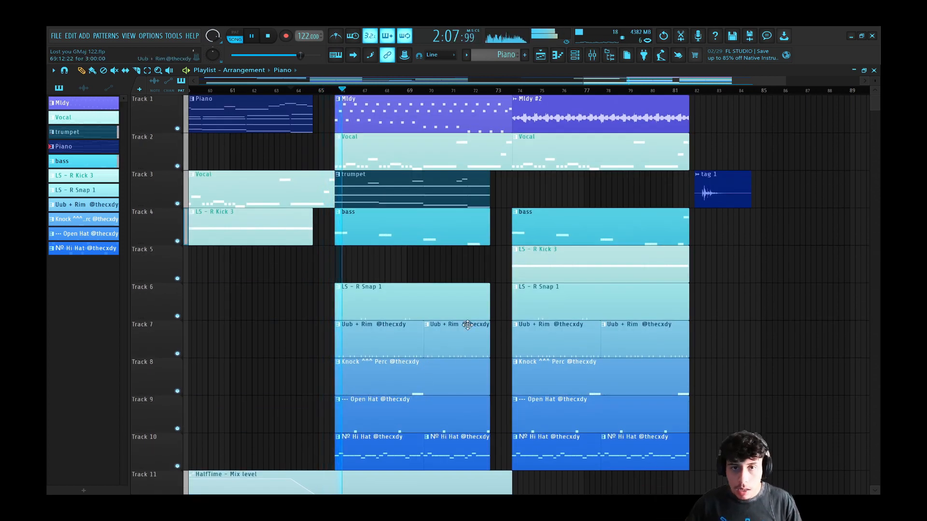
{"action": "key", "text": "space"}
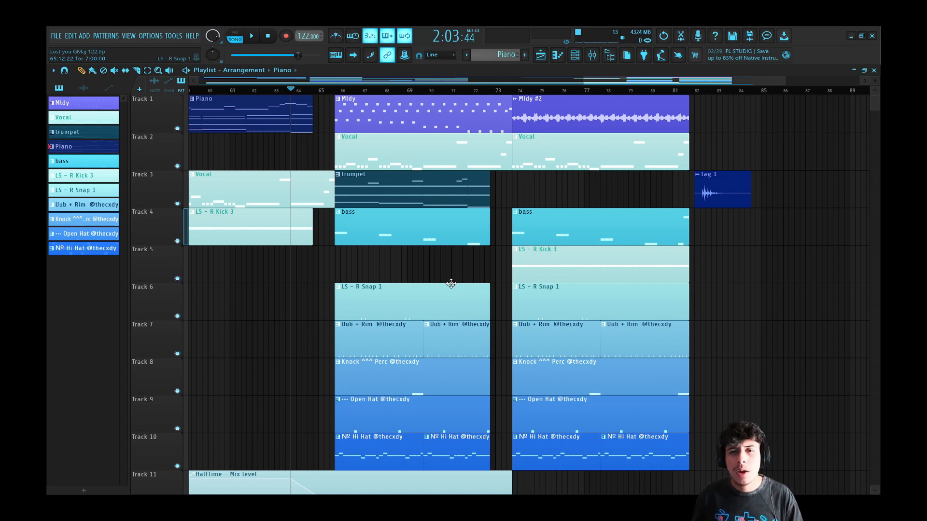
{"action": "key", "text": "space"}
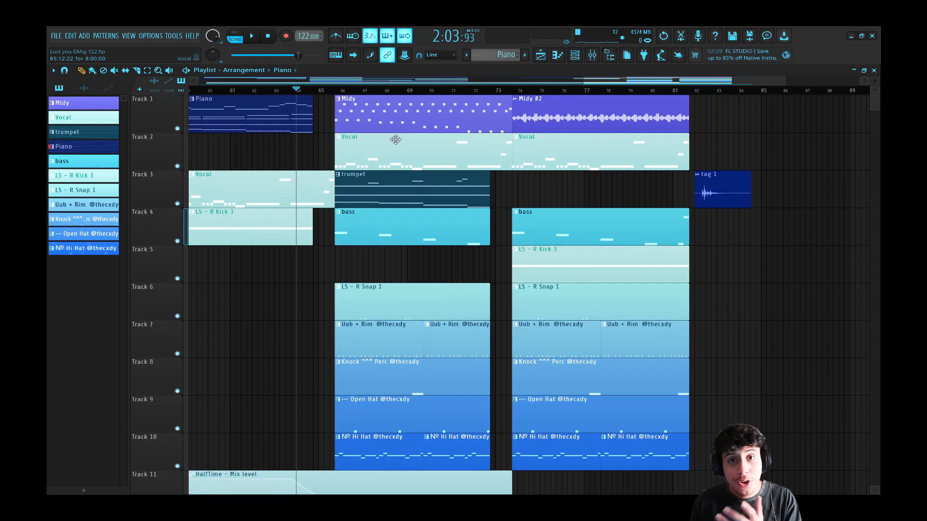
- Play the change from the drop's first half into the Mldy #2 section at bar 73, and look over the automation clips
{"action": "scroll", "coordinate": [333, 112], "scroll_direction": "up", "scroll_amount": 3}
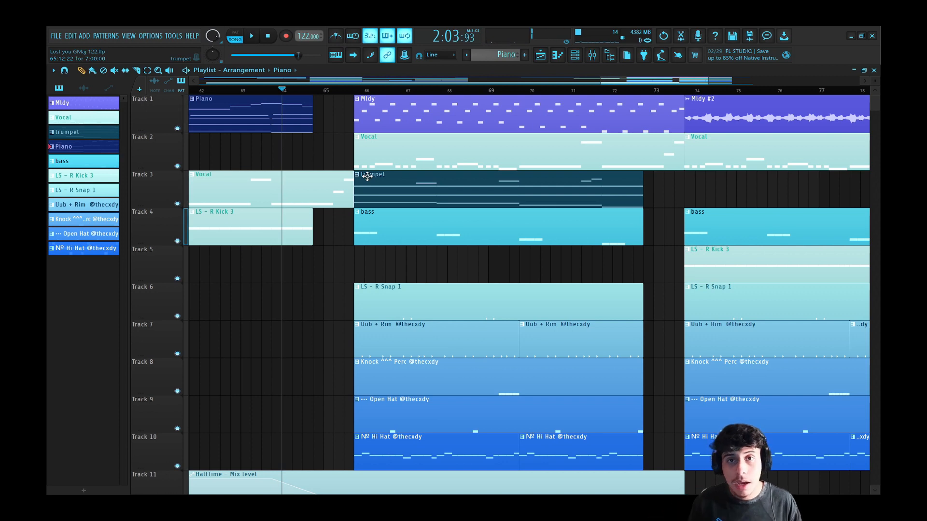
{"action": "key", "text": "space"}
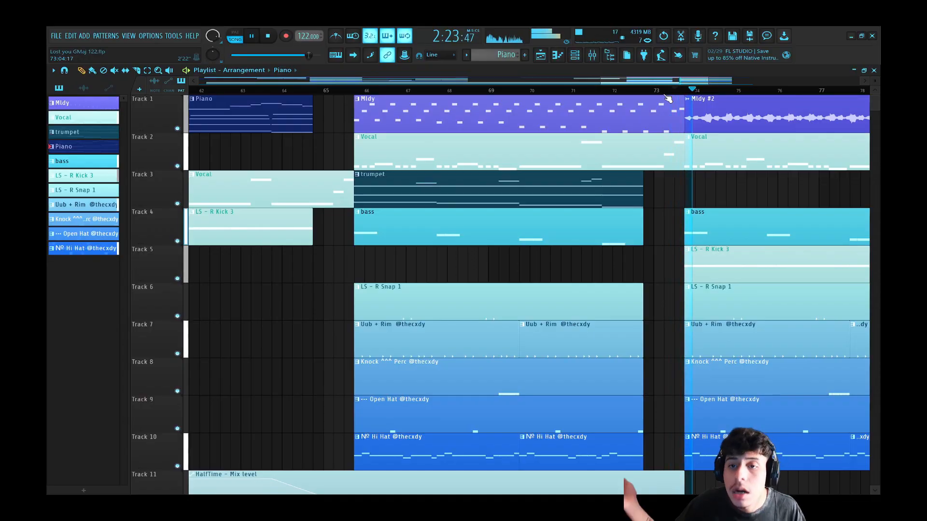
{"action": "scroll", "coordinate": [635, 92], "scroll_direction": "down", "scroll_amount": 4}
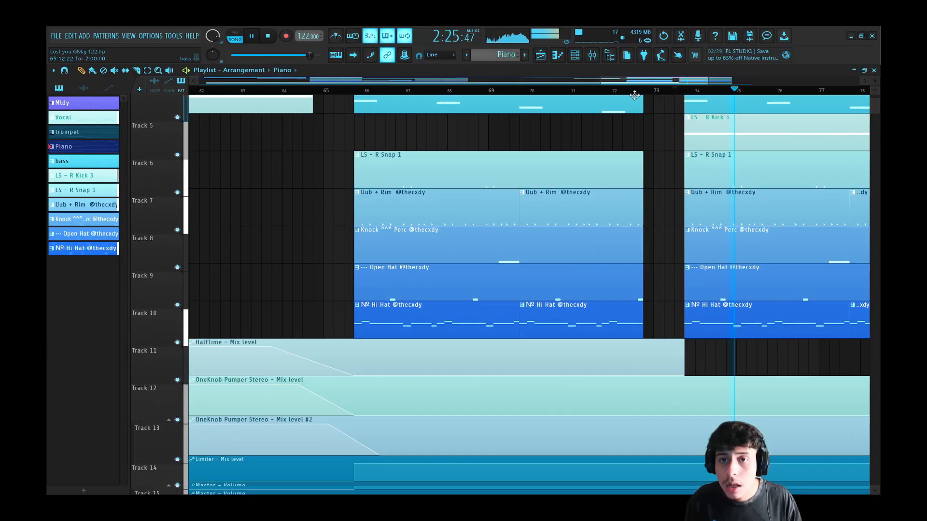
{"action": "scroll", "coordinate": [637, 92], "scroll_direction": "down", "scroll_amount": 4}
{"action": "scroll", "coordinate": [642, 99], "scroll_direction": "up", "scroll_amount": 4}
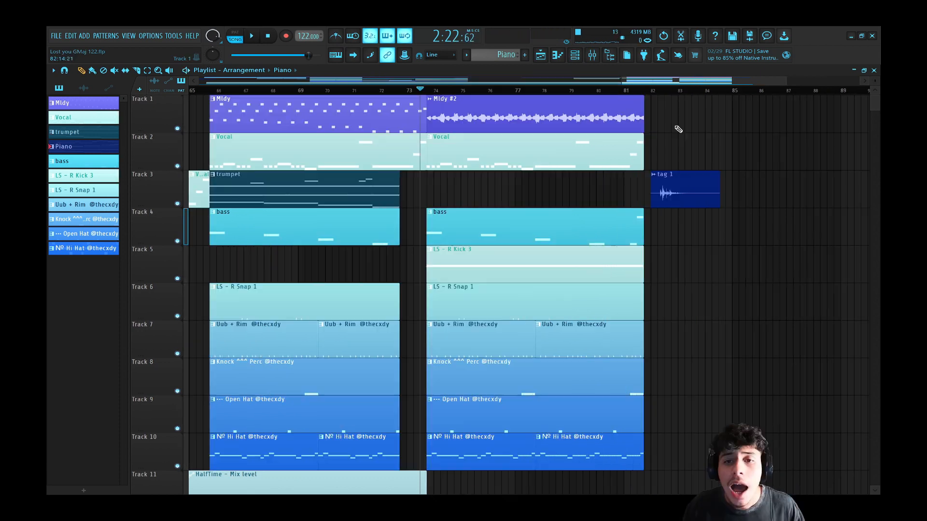
- Point out where the Mldy clip changes to Mldy #2, and place the playhead at the start of Mldy #2
{"action": "scroll", "coordinate": [458, 113], "scroll_direction": "up", "scroll_amount": 3}
{"action": "left_click", "coordinate": [380, 113], "text": "ctrl"}
{"action": "left_click", "coordinate": [406, 185], "text": "ctrl"}
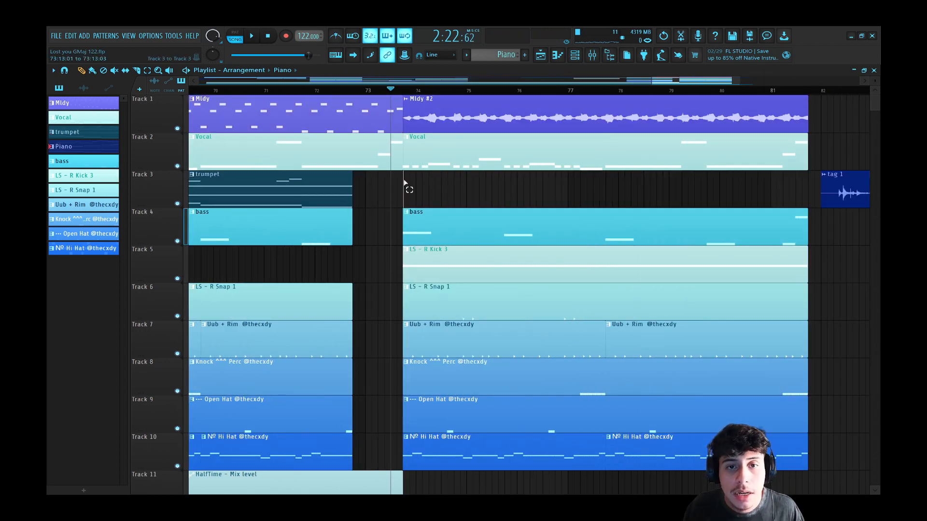
{"action": "left_click", "coordinate": [419, 121], "text": "ctrl"}
{"action": "left_click", "coordinate": [467, 195], "text": "ctrl"}
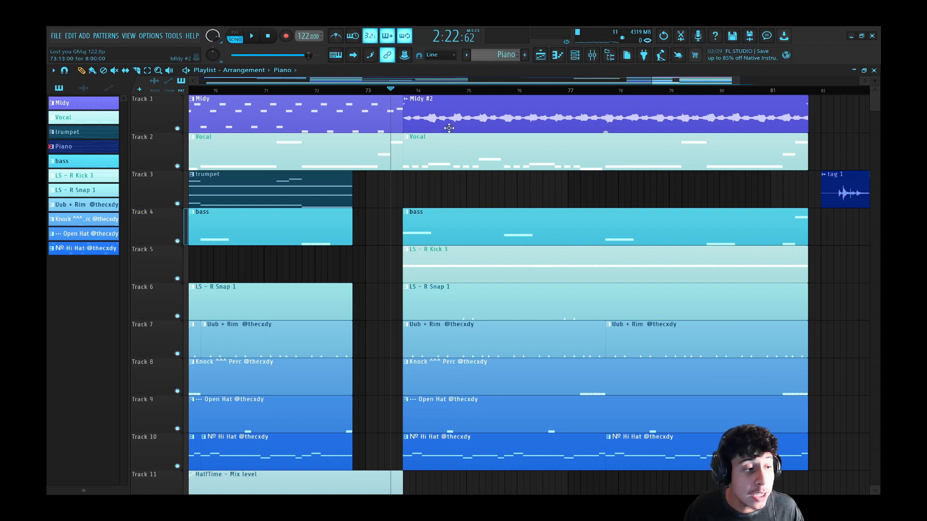
{"action": "left_click", "coordinate": [451, 254]}
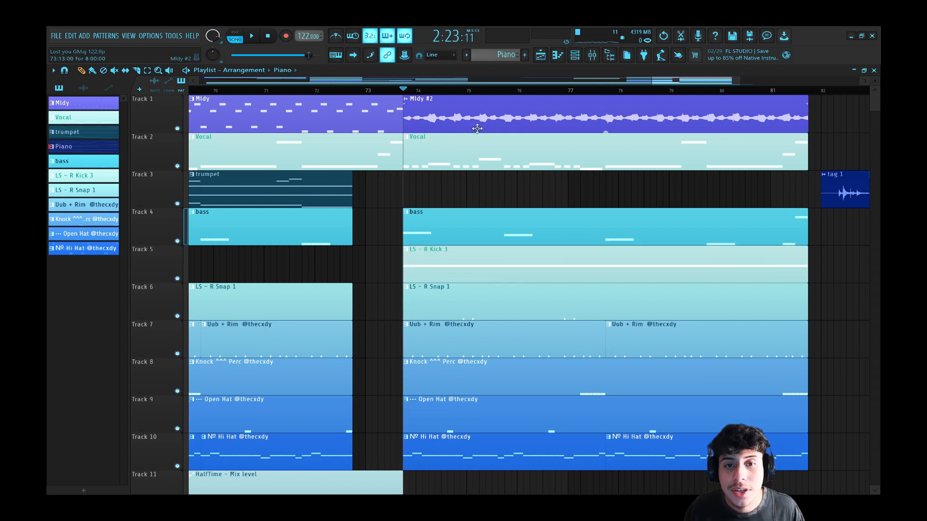
- Compare the final drop's two halves by playing from the start of the Mldy clip and from the start of Mldy #2
{"action": "scroll", "coordinate": [494, 98], "scroll_direction": "down", "scroll_amount": 3}
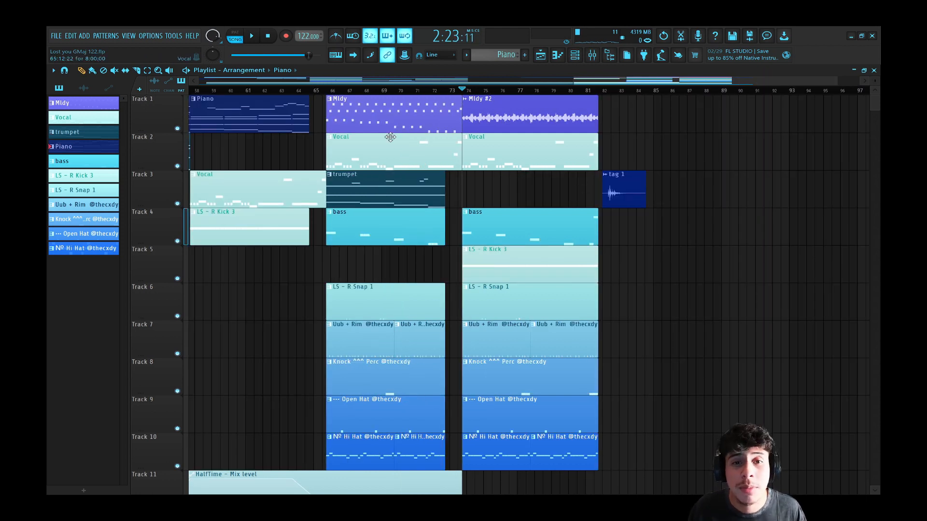
{"action": "left_click", "coordinate": [323, 91]}
{"action": "scroll", "coordinate": [332, 98], "scroll_direction": "up", "scroll_amount": 2}
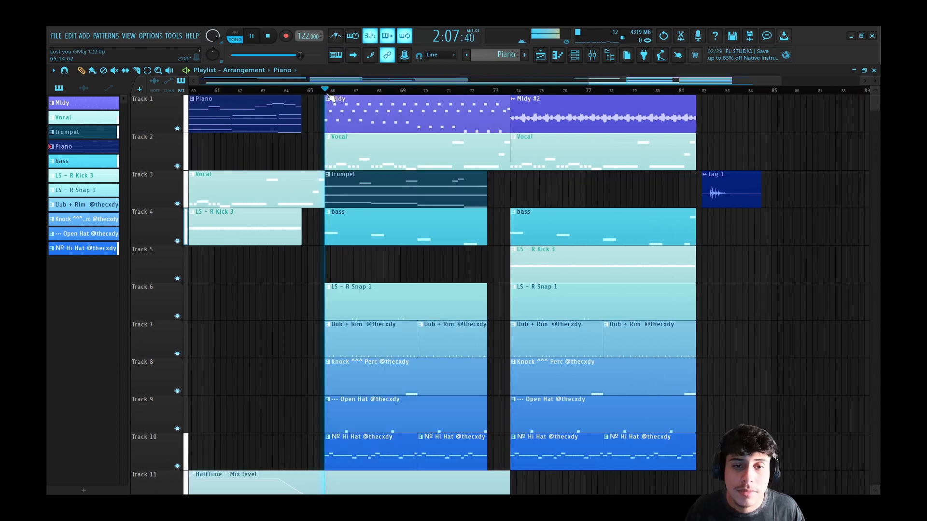
{"action": "left_click", "coordinate": [542, 117]}
{"action": "key", "text": "space"}
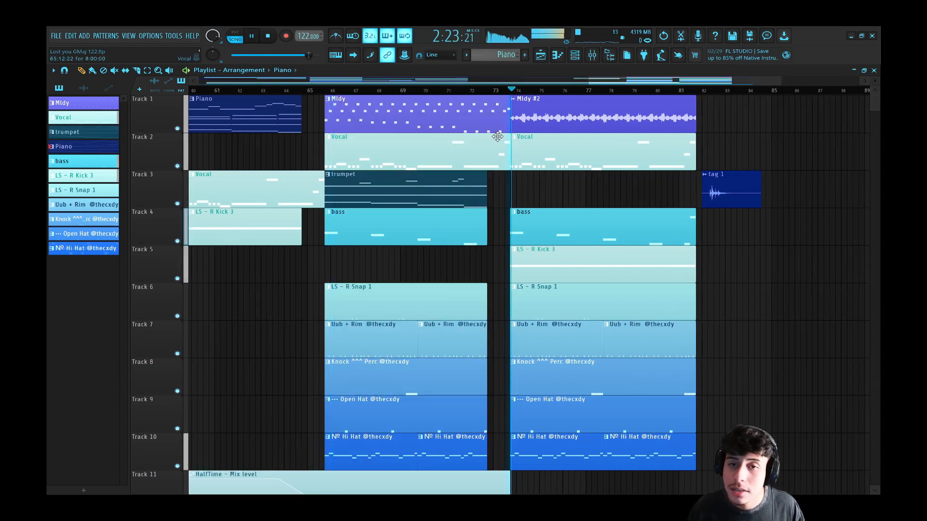
{"action": "scroll", "coordinate": [768, 301], "scroll_direction": "down", "scroll_amount": 1}
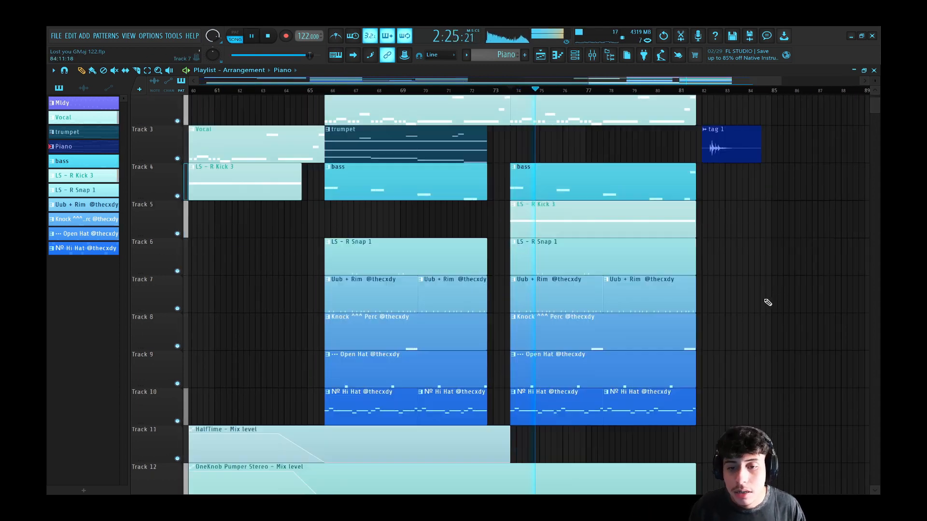
{"action": "scroll", "coordinate": [758, 309], "scroll_direction": "up", "scroll_amount": 2}
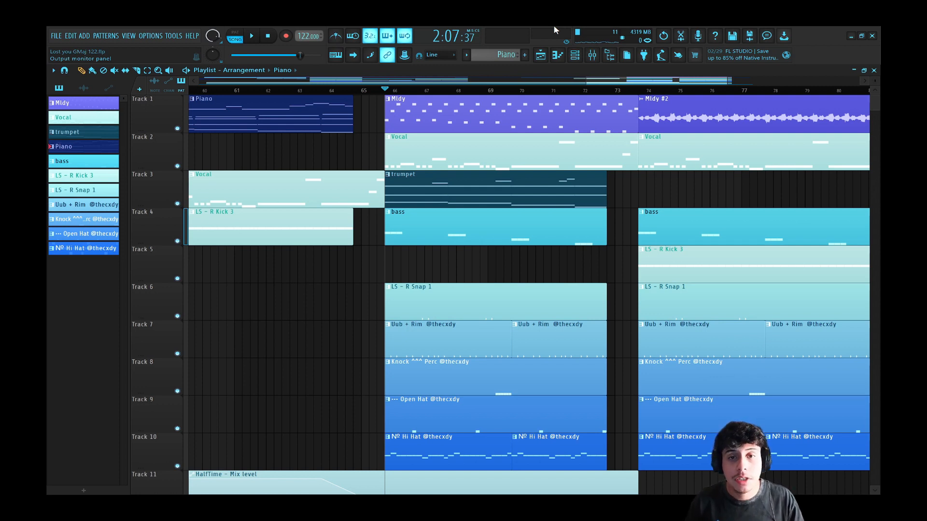
- Examine how the final drop fits into the full arrangement, comparing it with the intro, first drop and piano sections
{"action": "scroll", "coordinate": [563, 102], "scroll_direction": "up", "scroll_amount": 2, "text": "ctrl"}
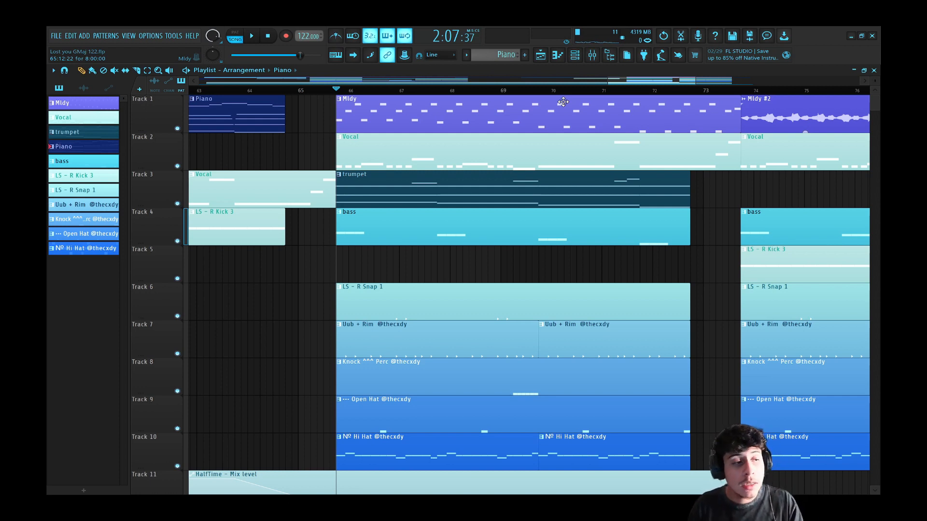
{"action": "scroll", "coordinate": [562, 100], "scroll_direction": "down", "scroll_amount": 3}
{"action": "scroll", "coordinate": [646, 96], "scroll_direction": "down", "scroll_amount": 2}
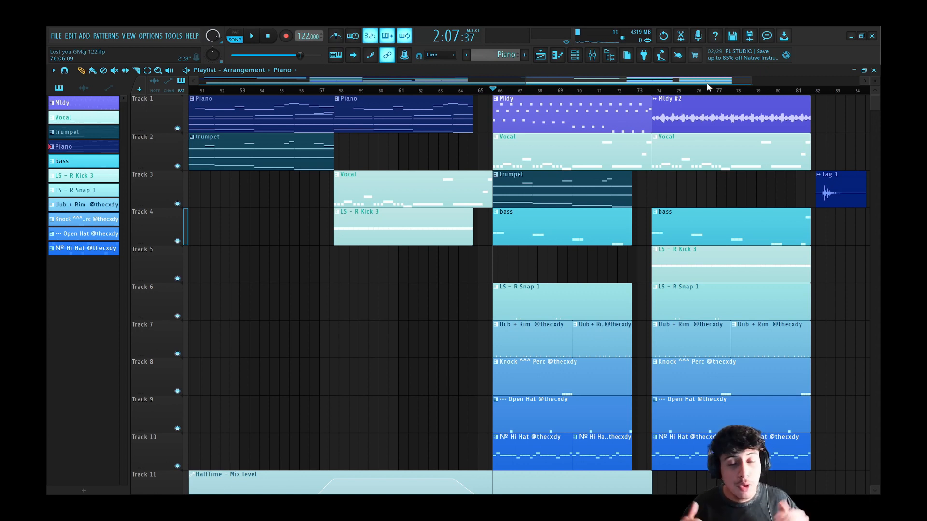
{"action": "scroll", "coordinate": [649, 93], "scroll_direction": "down", "scroll_amount": 3}
{"action": "scroll", "coordinate": [649, 93], "scroll_direction": "up", "scroll_amount": 4}
{"action": "scroll", "coordinate": [649, 93], "scroll_direction": "down", "scroll_amount": 5}
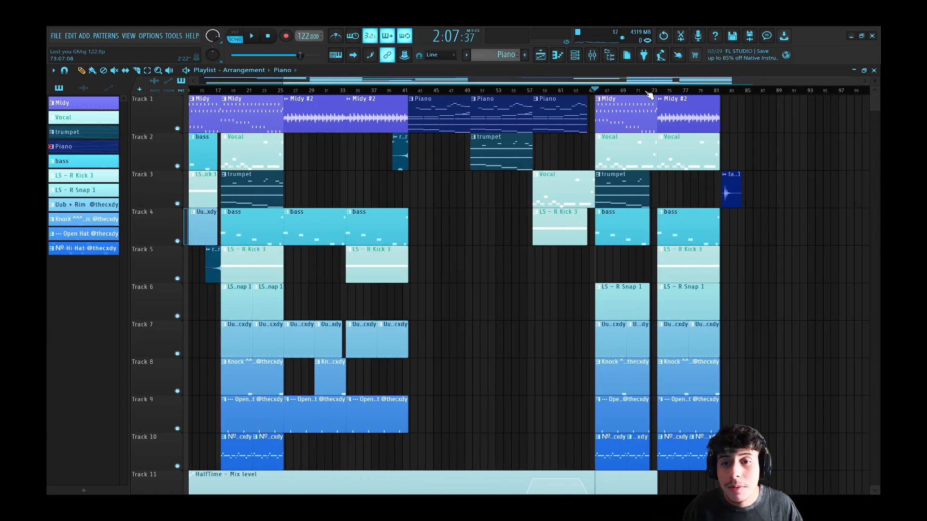
{"action": "scroll", "coordinate": [648, 92], "scroll_direction": "up", "scroll_amount": 4}
{"action": "scroll", "coordinate": [648, 92], "scroll_direction": "down", "scroll_amount": 4}
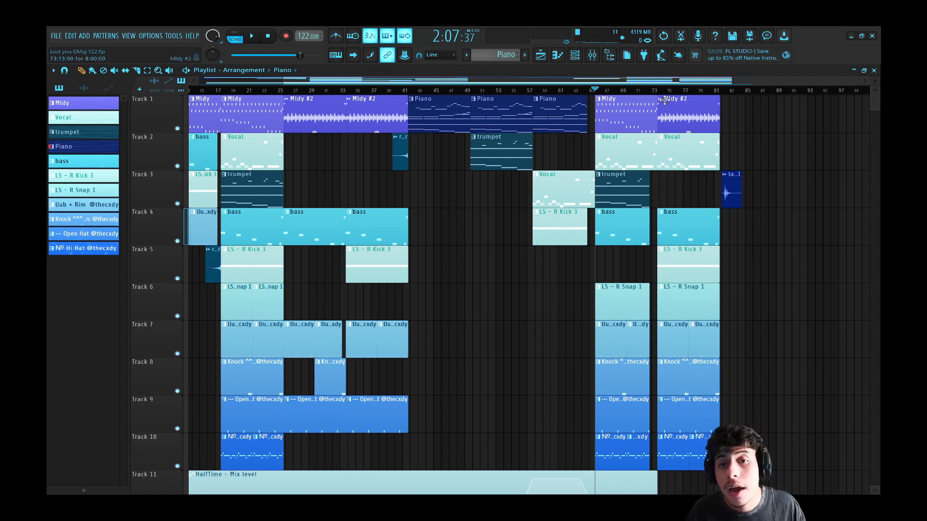
{"action": "scroll", "coordinate": [687, 96], "scroll_direction": "up", "scroll_amount": 4}
{"action": "scroll", "coordinate": [691, 91], "scroll_direction": "down", "scroll_amount": 5}
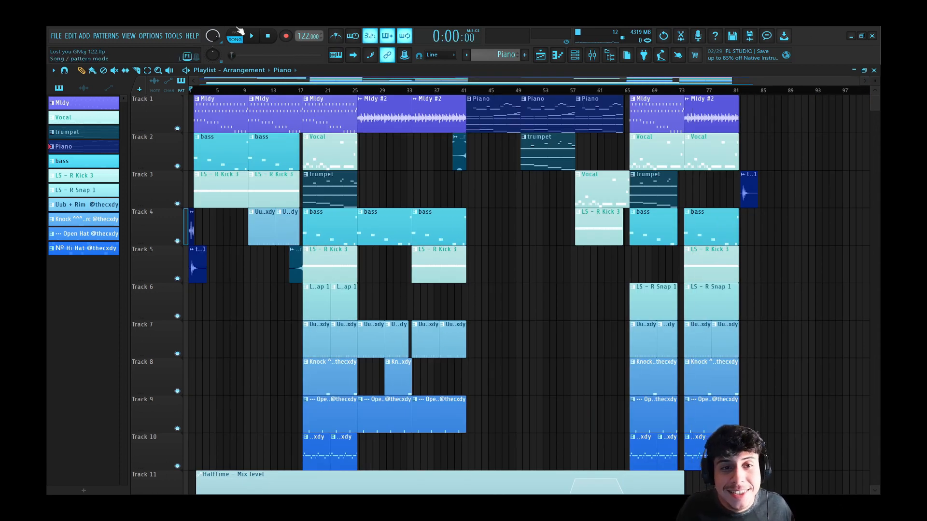
- Place the playhead at the start of the first Mldy clip at the beginning of the song
{"action": "scroll", "coordinate": [211, 91], "scroll_direction": "up", "scroll_amount": 1}
{"action": "scroll", "coordinate": [211, 91], "scroll_direction": "down", "scroll_amount": 1}
{"action": "left_click", "coordinate": [196, 91]}
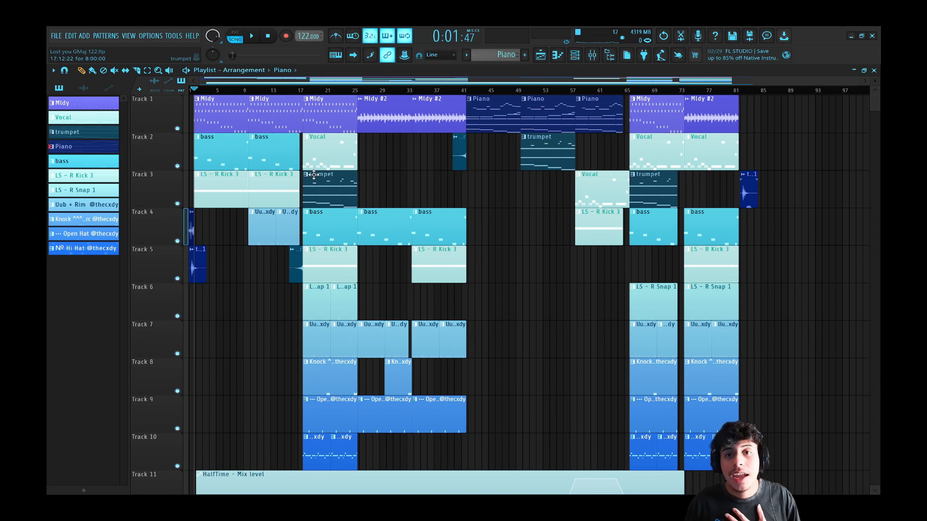